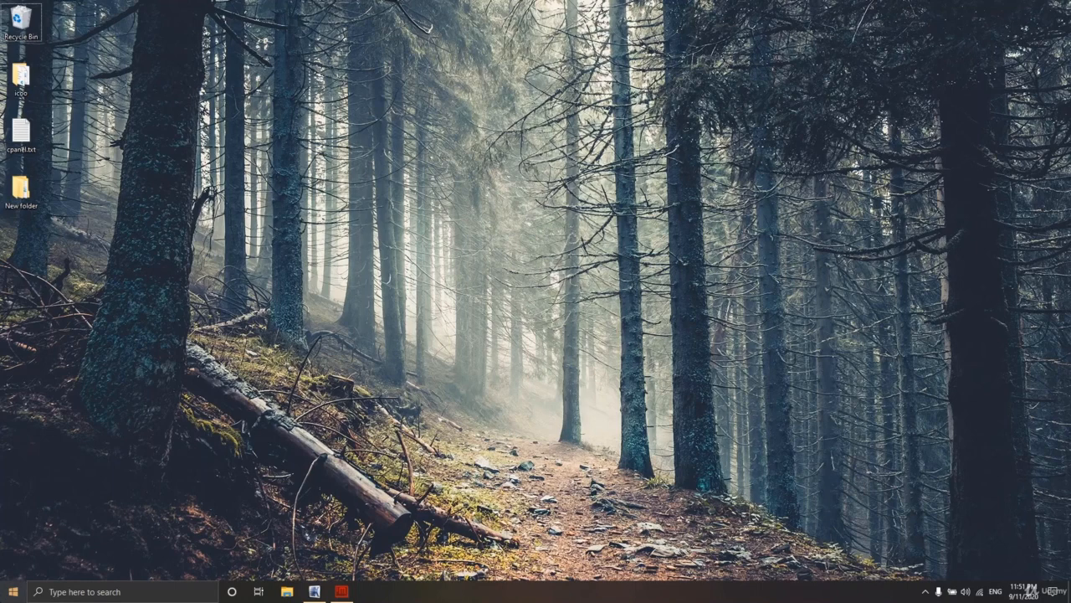
Step: Launch Git Bash from the Start menu, then close both of its windows
{"action": "left_click", "coordinate": [13, 591]}
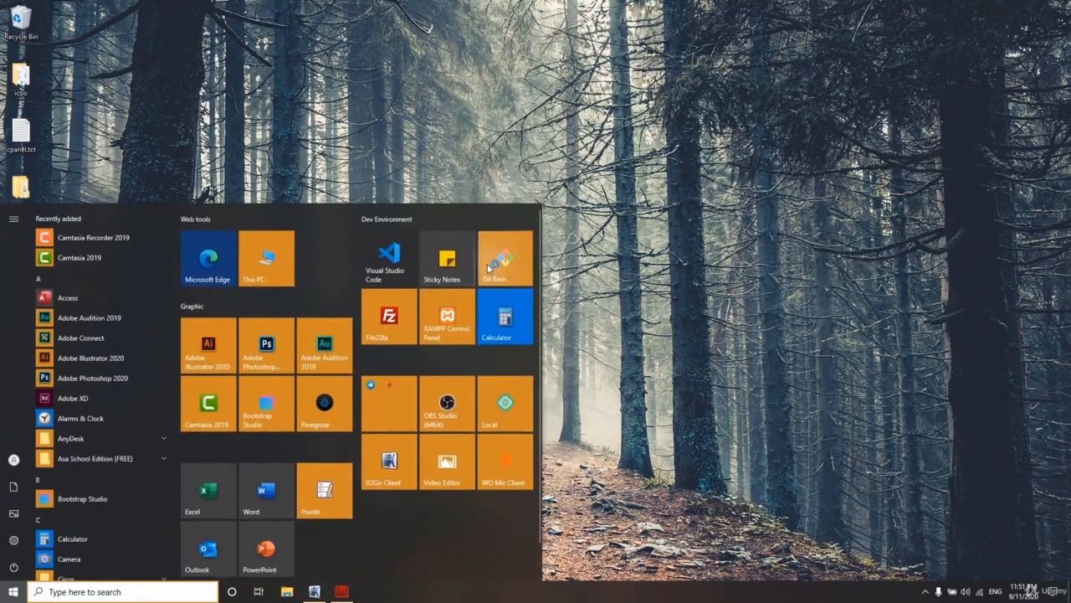
{"action": "left_click", "coordinate": [487, 263]}
{"action": "left_click", "coordinate": [442, 136]}
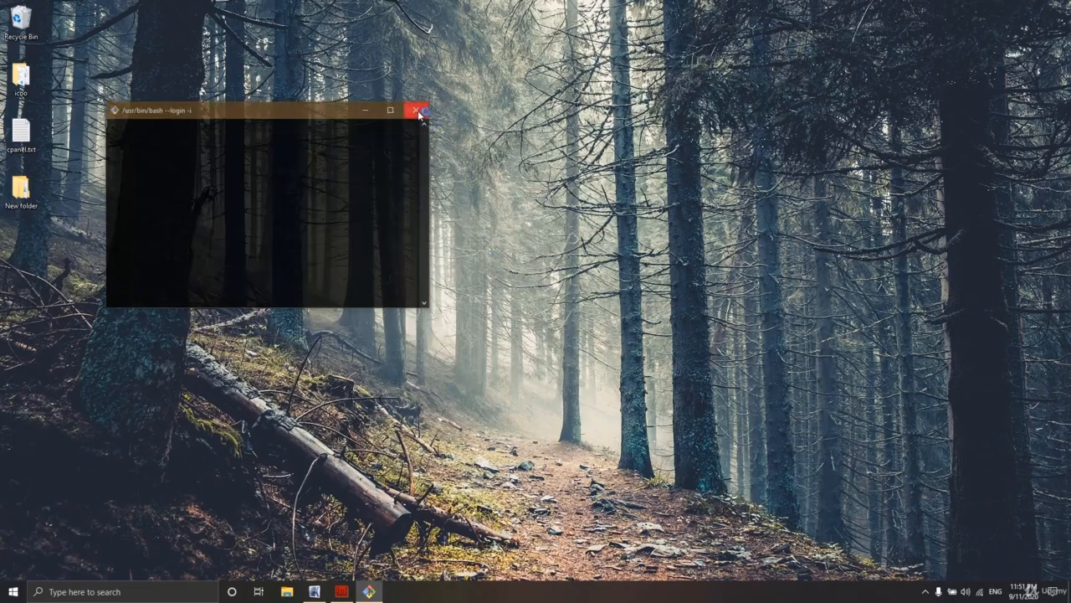
{"action": "left_click", "coordinate": [410, 107]}
Step: Start Firefox from Start search, decline the default-browser prompt, and minimize it
{"action": "left_click", "coordinate": [14, 590]}
{"action": "type", "text": "firewall"}
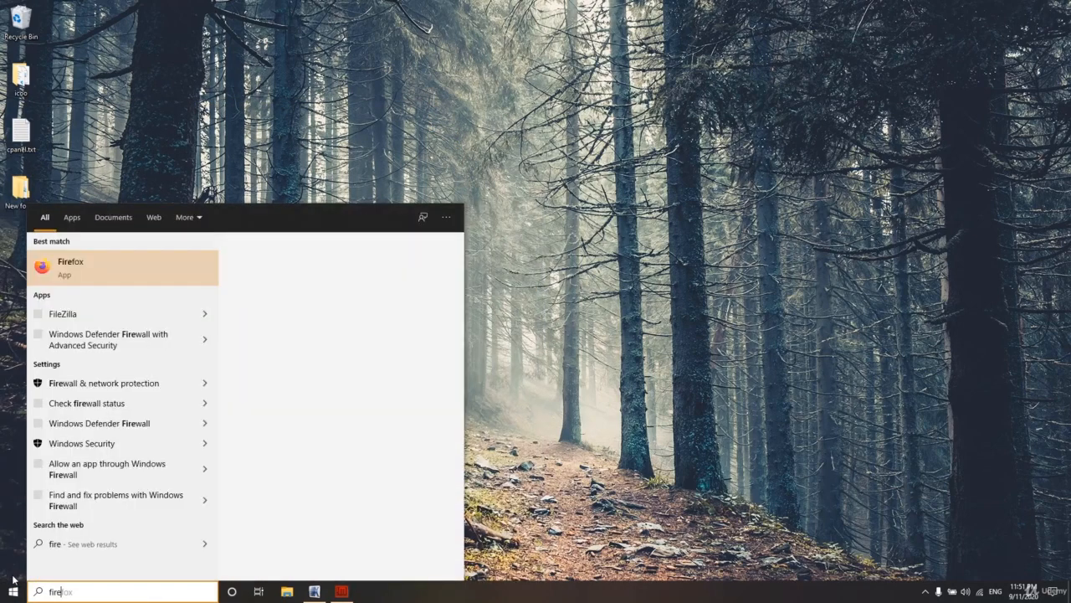
{"action": "key", "text": "Return"}
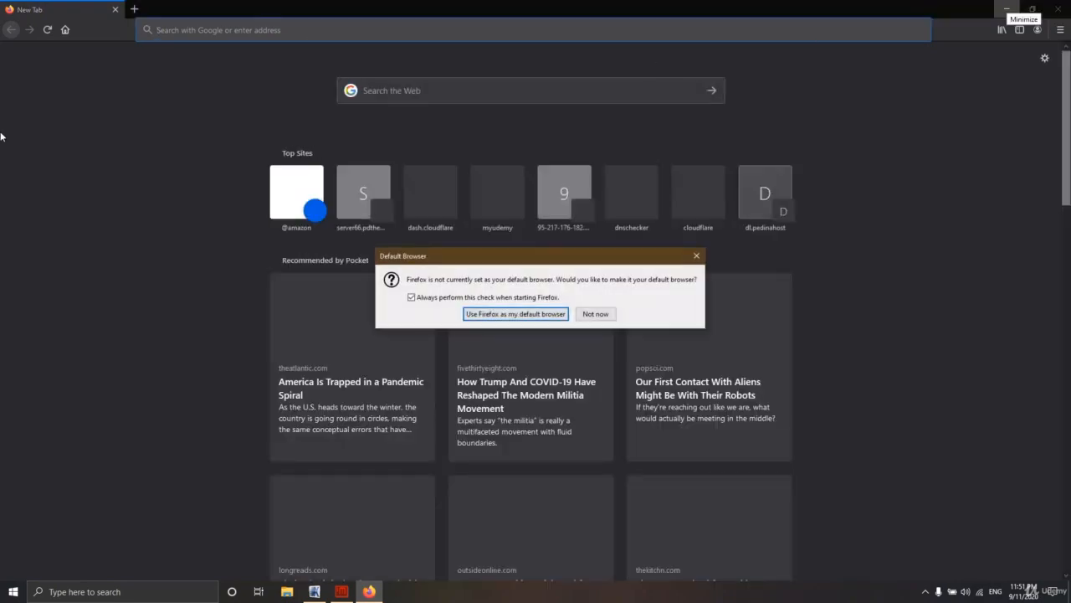
{"action": "left_click", "coordinate": [595, 314]}
{"action": "left_click", "coordinate": [1069, 593]}
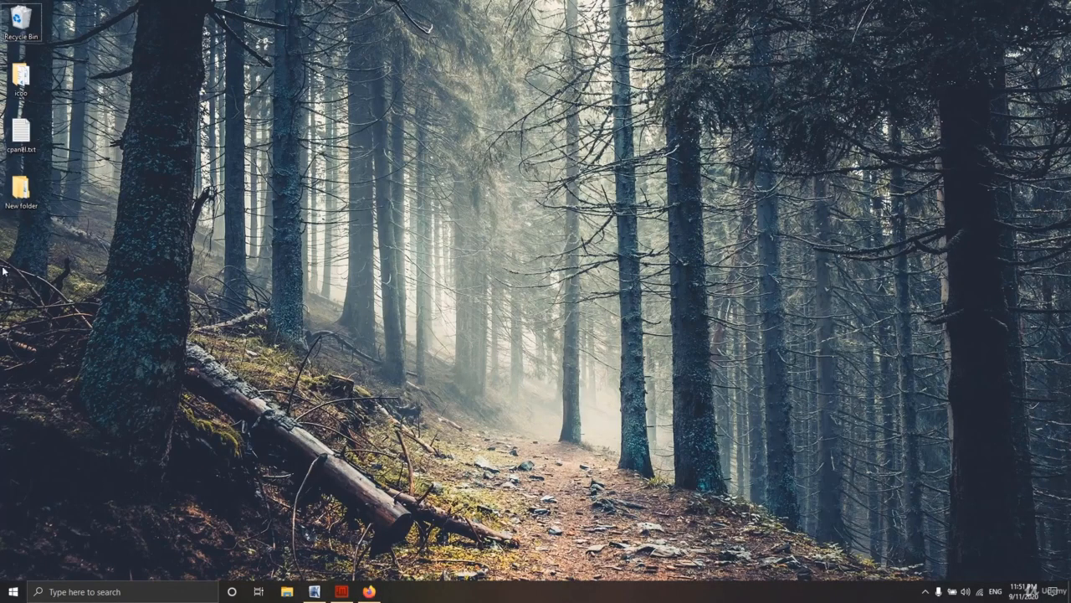
Step: Open cpanel.txt in Notepad, select the account password line, and switch back to Firefox
{"action": "double_click", "coordinate": [10, 128]}
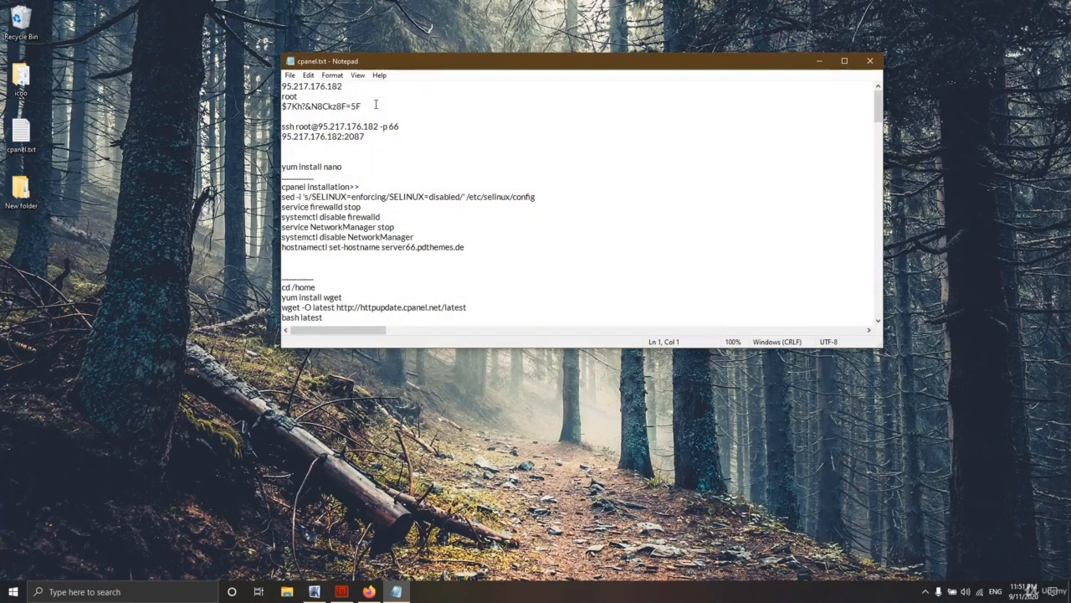
{"action": "left_click_drag", "start_coordinate": [376, 105], "coordinate": [258, 109]}
{"action": "key", "text": "alt+Tab"}
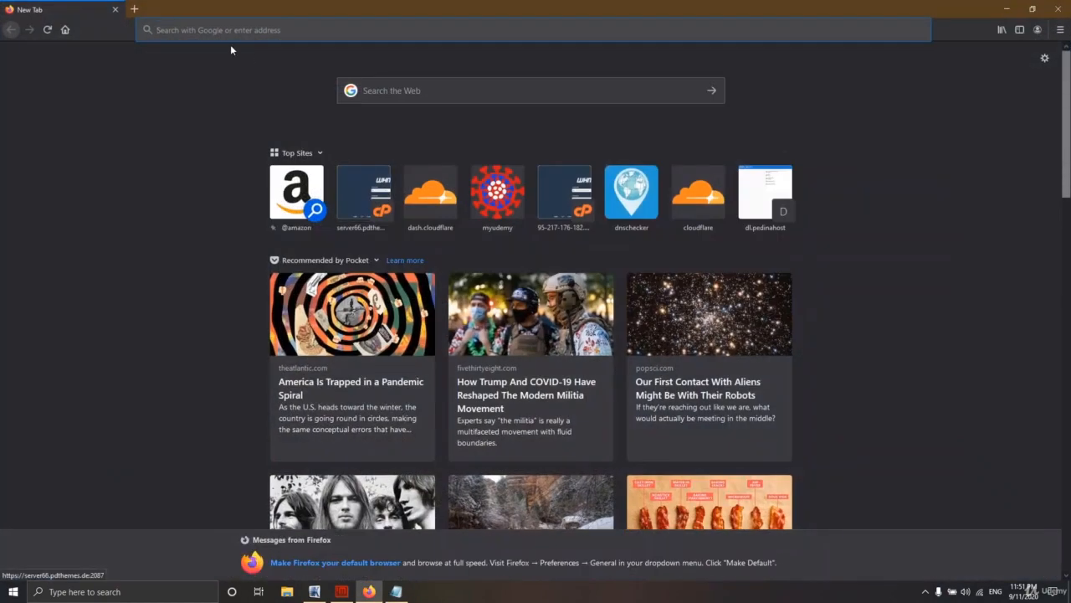
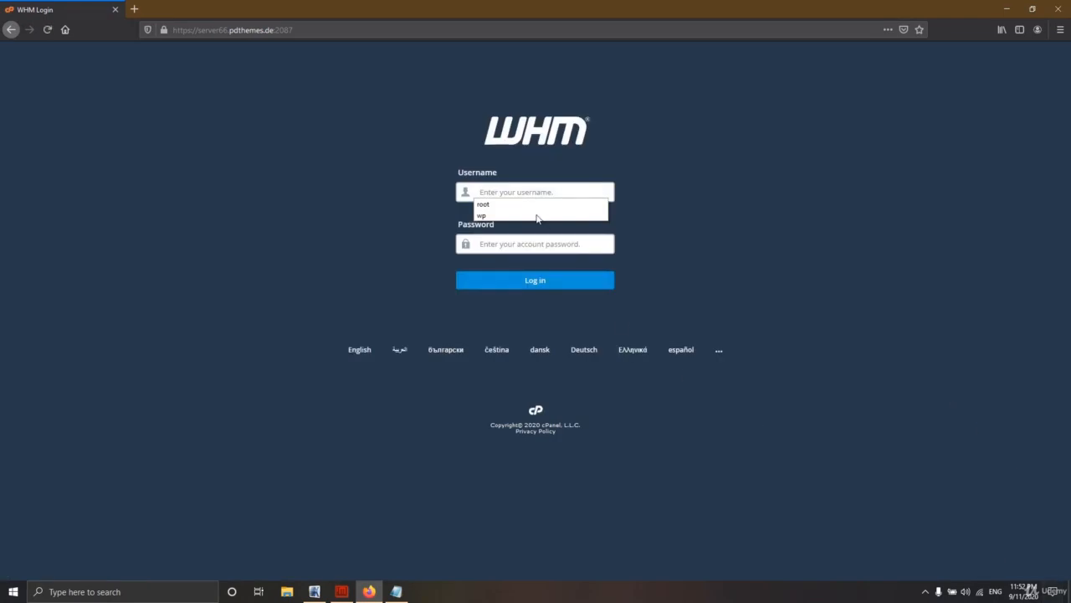
Step: Log in to WHM as root with the saved password and decline Firefox's save-login offer
{"action": "left_click", "coordinate": [518, 204]}
{"action": "left_click", "coordinate": [512, 243]}
{"action": "key", "text": "ctrl+v"}
{"action": "left_click", "coordinate": [524, 282]}
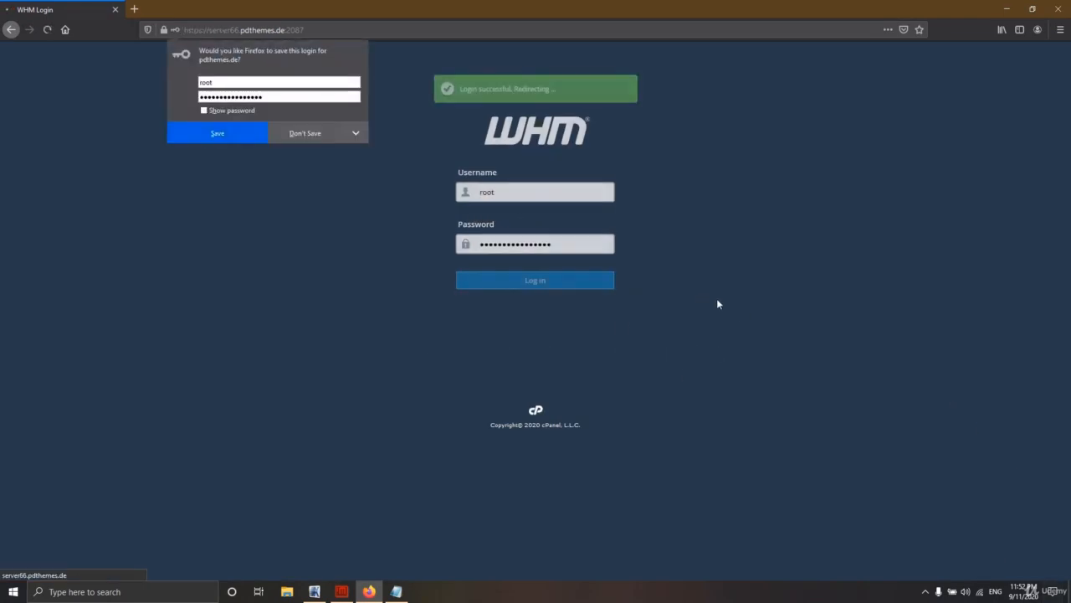
{"action": "left_click", "coordinate": [308, 133]}
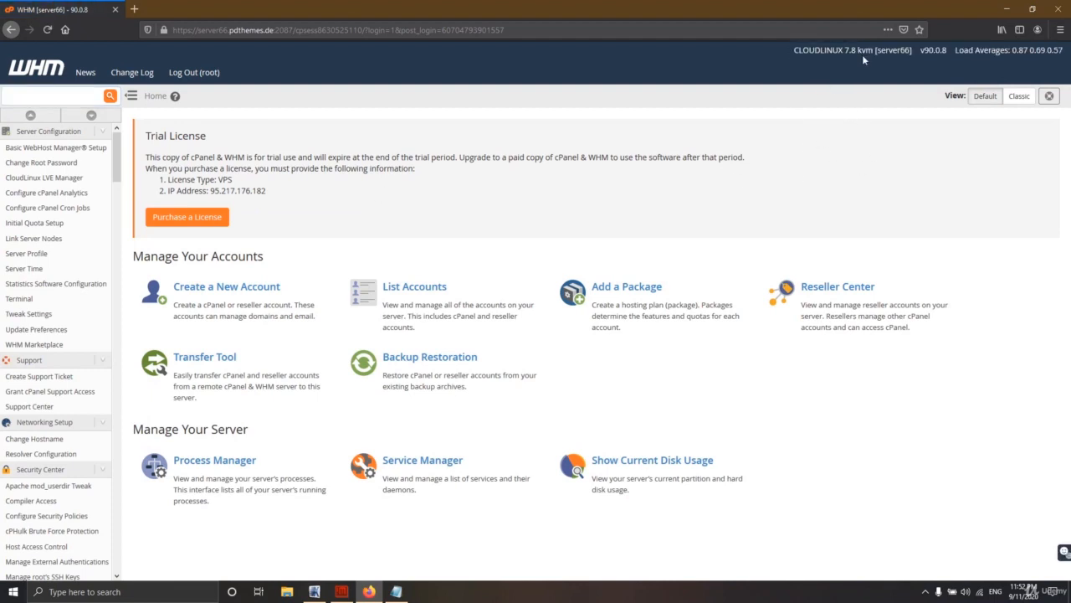
{"action": "left_click_drag", "start_coordinate": [801, 50], "coordinate": [843, 51]}
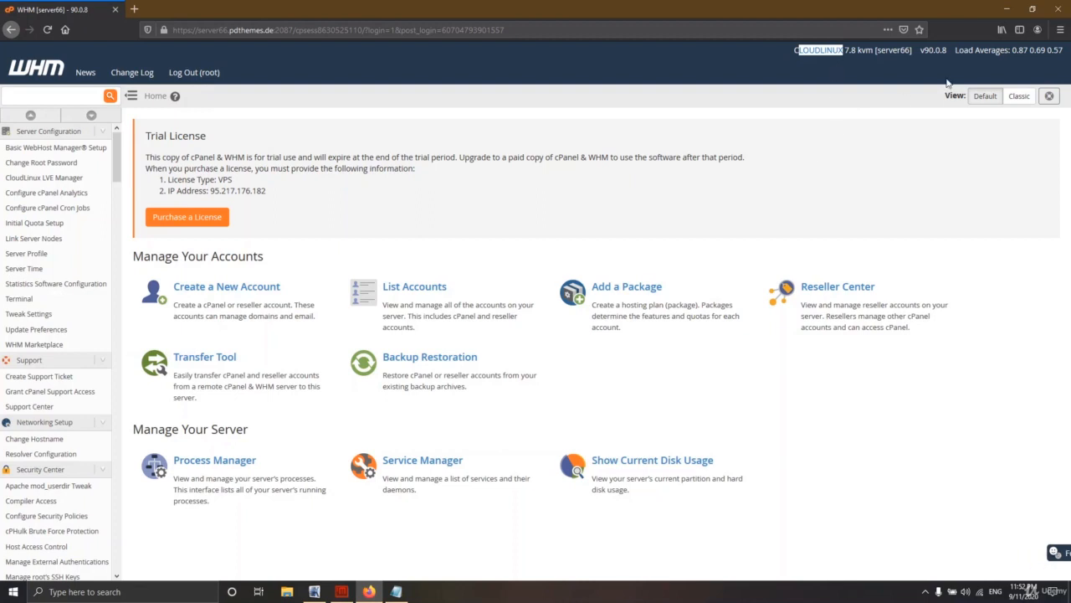
{"action": "left_click_drag", "start_coordinate": [955, 52], "coordinate": [1031, 54]}
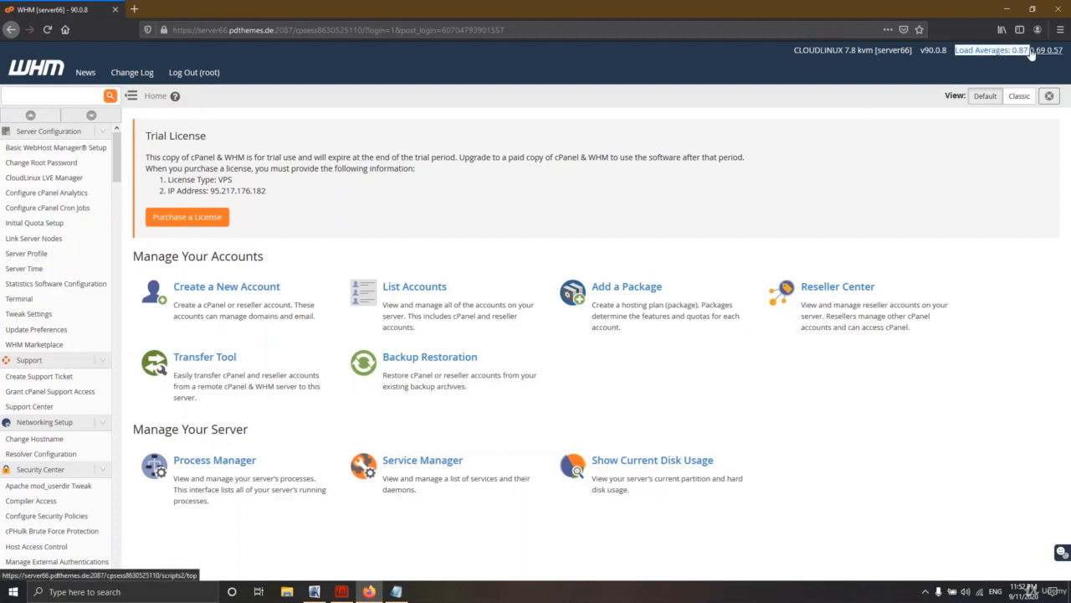
{"action": "left_click", "coordinate": [713, 72]}
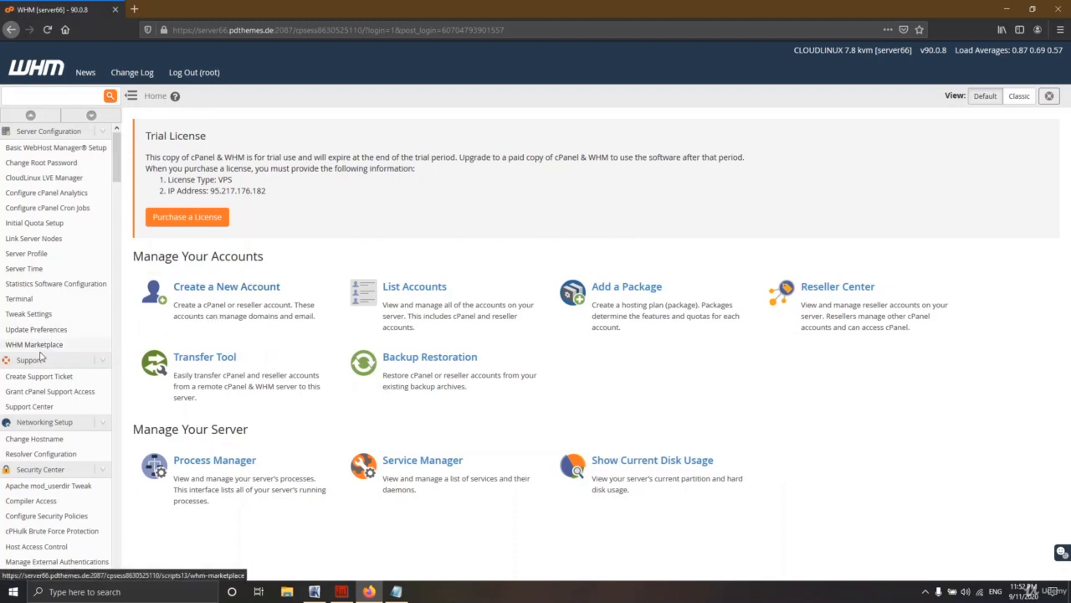
{"action": "scroll", "coordinate": [40, 356], "scroll_direction": "down", "scroll_amount": 10}
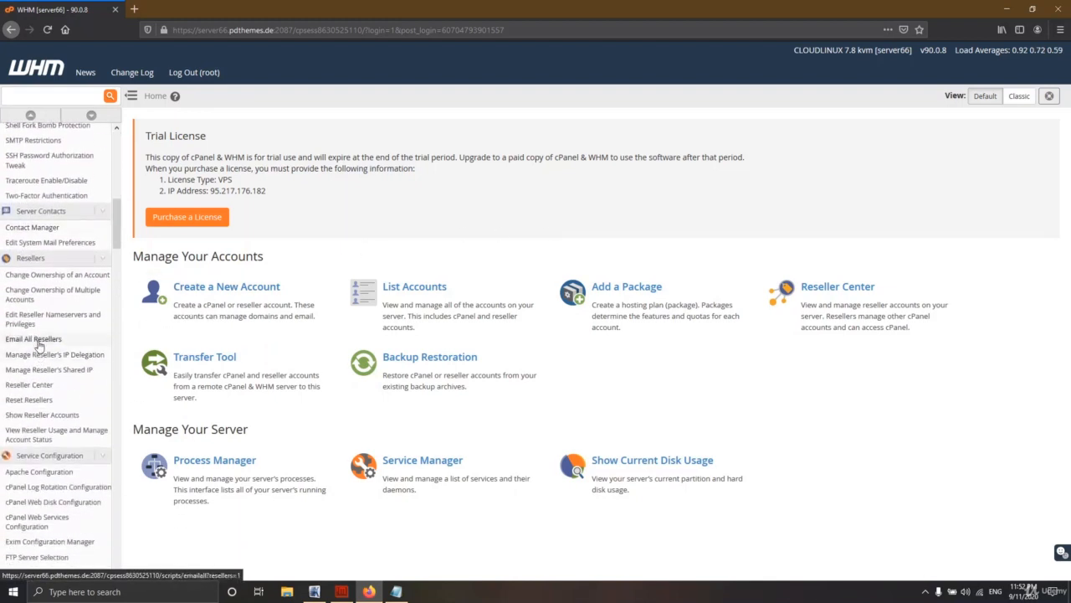
Step: Filter the WHM sidebar with 'serv' and open Service Status
{"action": "left_click", "coordinate": [32, 99]}
{"action": "type", "text": "serv"}
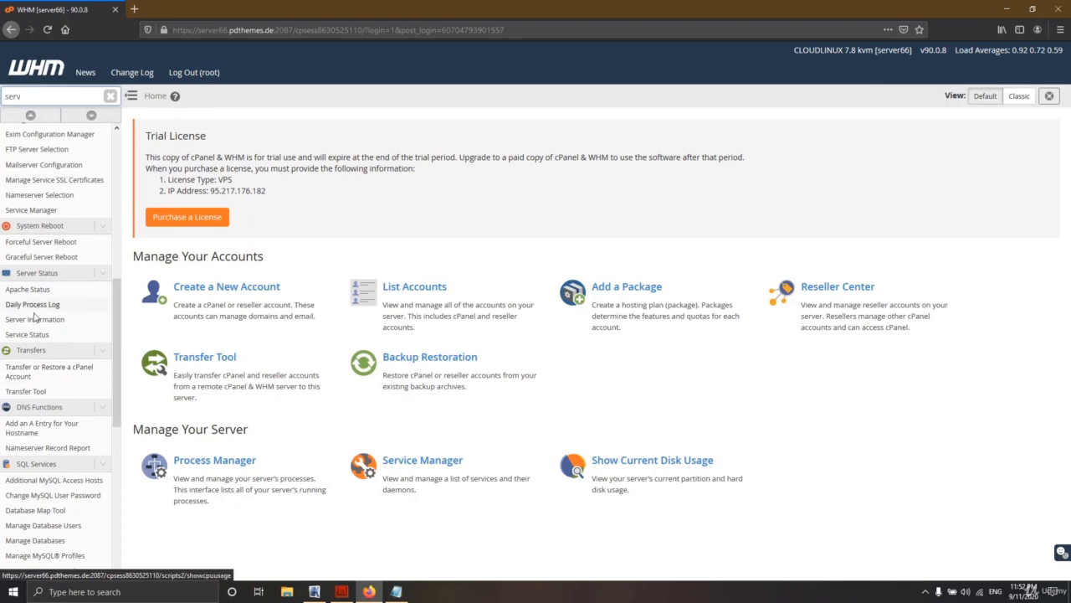
{"action": "left_click", "coordinate": [29, 337]}
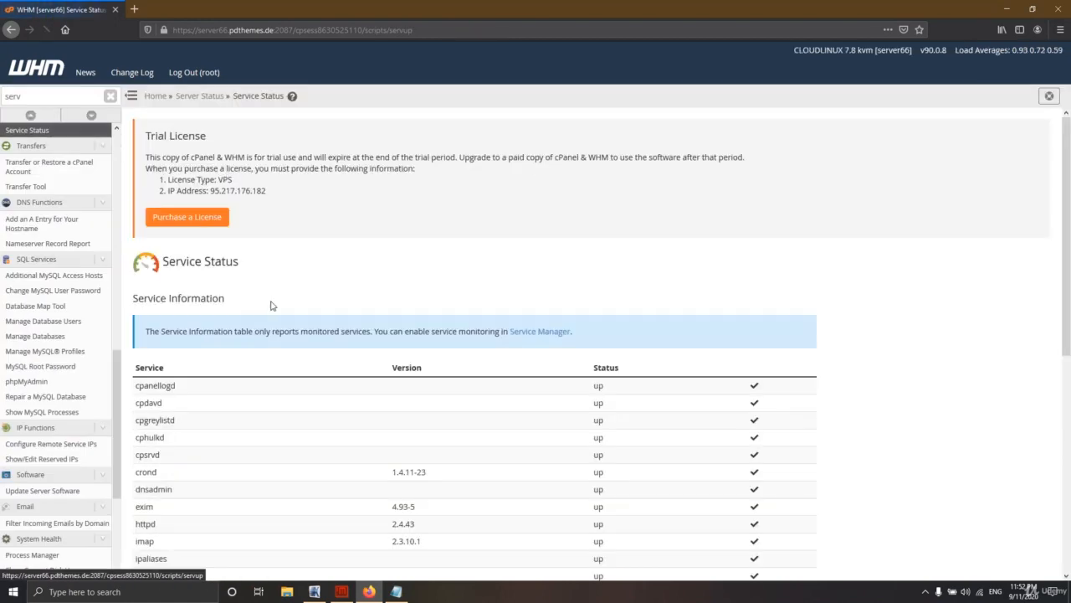
Step: Scroll to System Information and highlight the 20.6% memory usage figure
{"action": "scroll", "coordinate": [346, 307], "scroll_direction": "down", "scroll_amount": 2}
{"action": "scroll", "coordinate": [347, 307], "scroll_direction": "down", "scroll_amount": 3}
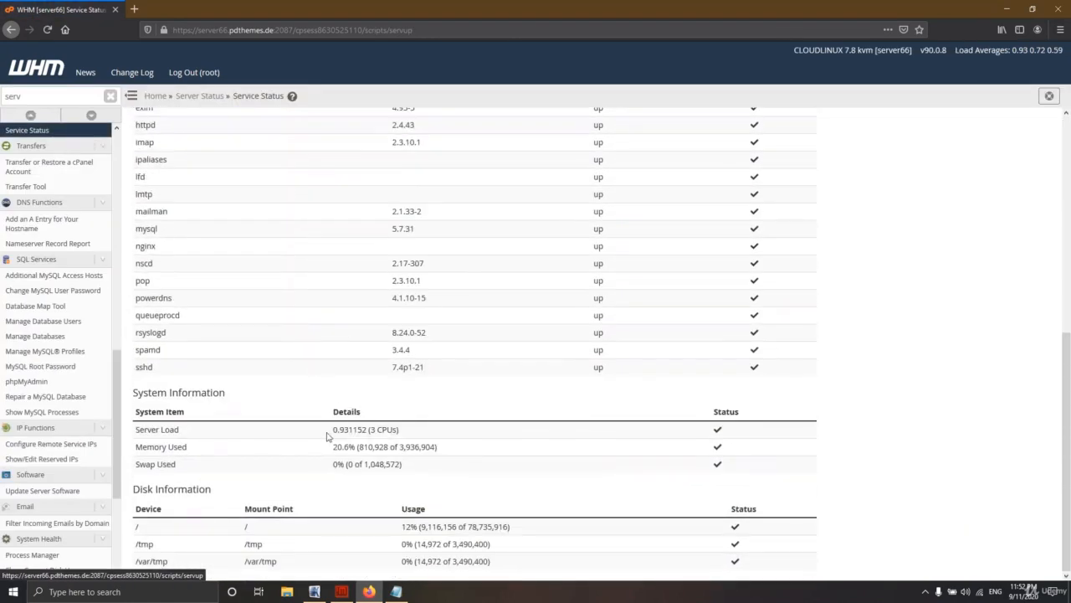
{"action": "left_click_drag", "start_coordinate": [330, 431], "coordinate": [364, 431]}
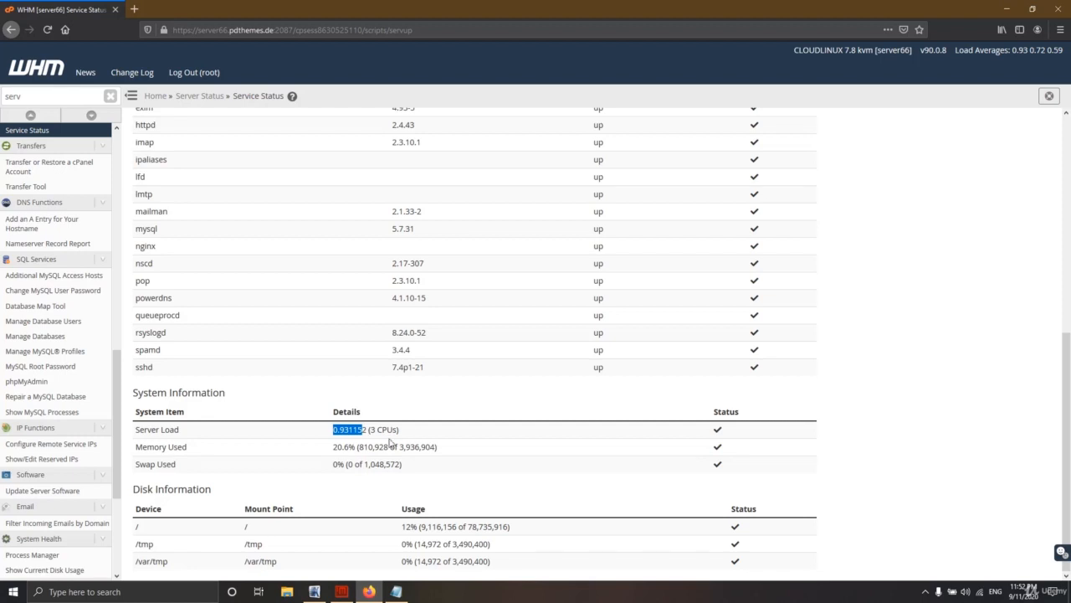
{"action": "left_click_drag", "start_coordinate": [332, 447], "coordinate": [403, 448]}
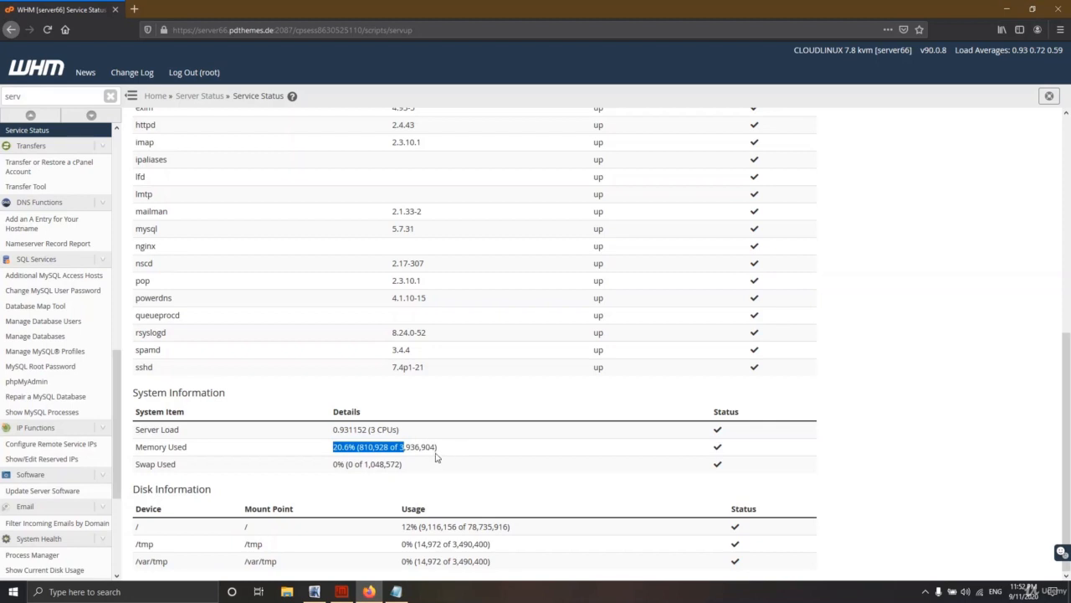
{"action": "left_click", "coordinate": [334, 450]}
{"action": "left_click_drag", "start_coordinate": [335, 447], "coordinate": [353, 448]}
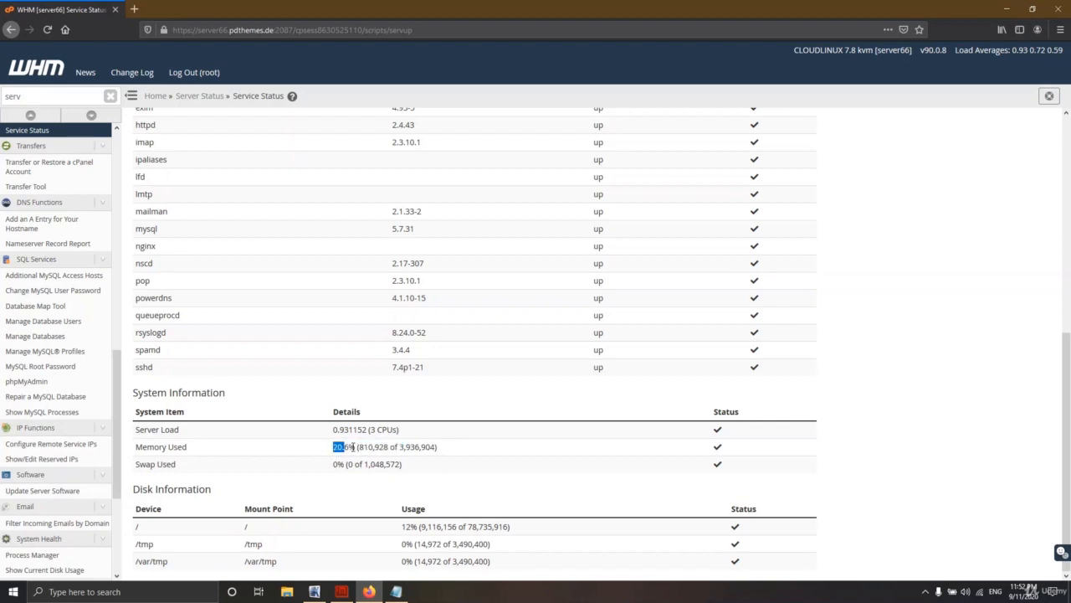
{"action": "left_click", "coordinate": [340, 460]}
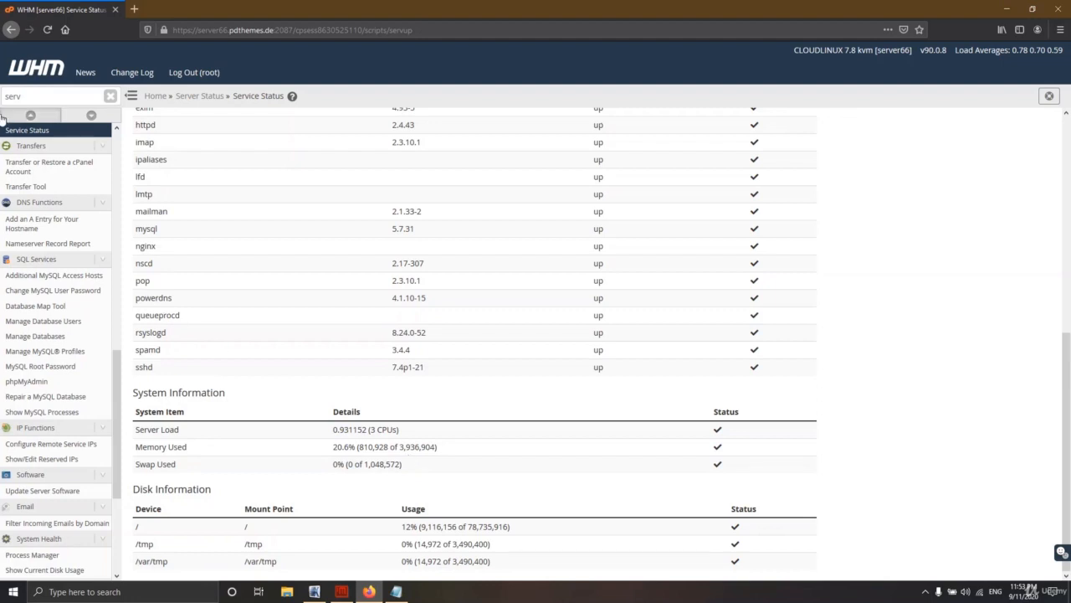
Step: Clear the sidebar search and open LVE Manager under Plugins
{"action": "left_click", "coordinate": [109, 95]}
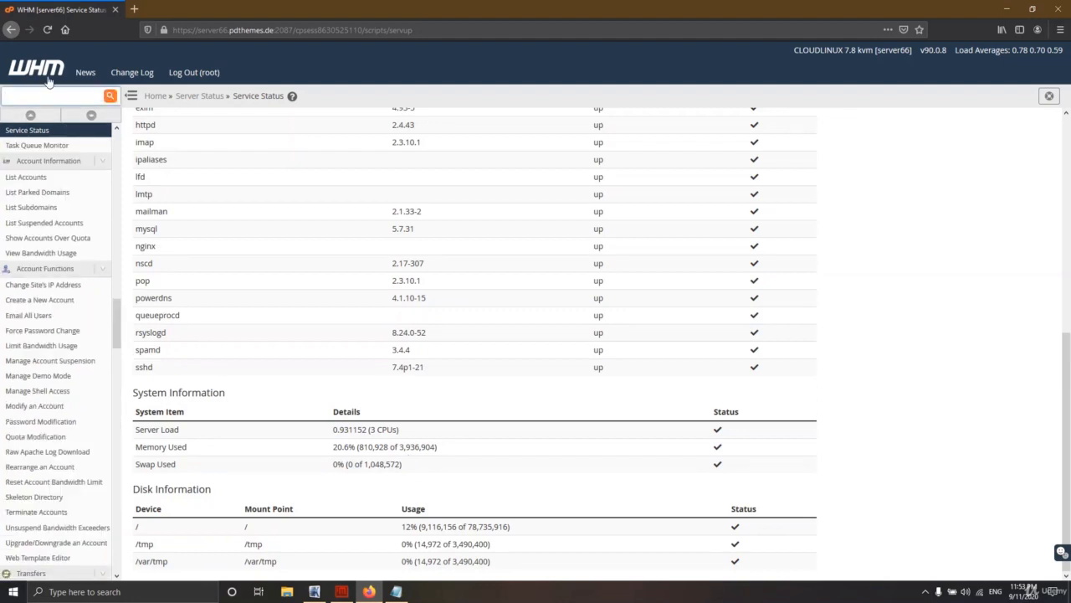
{"action": "left_click_drag", "start_coordinate": [119, 321], "coordinate": [112, 557]}
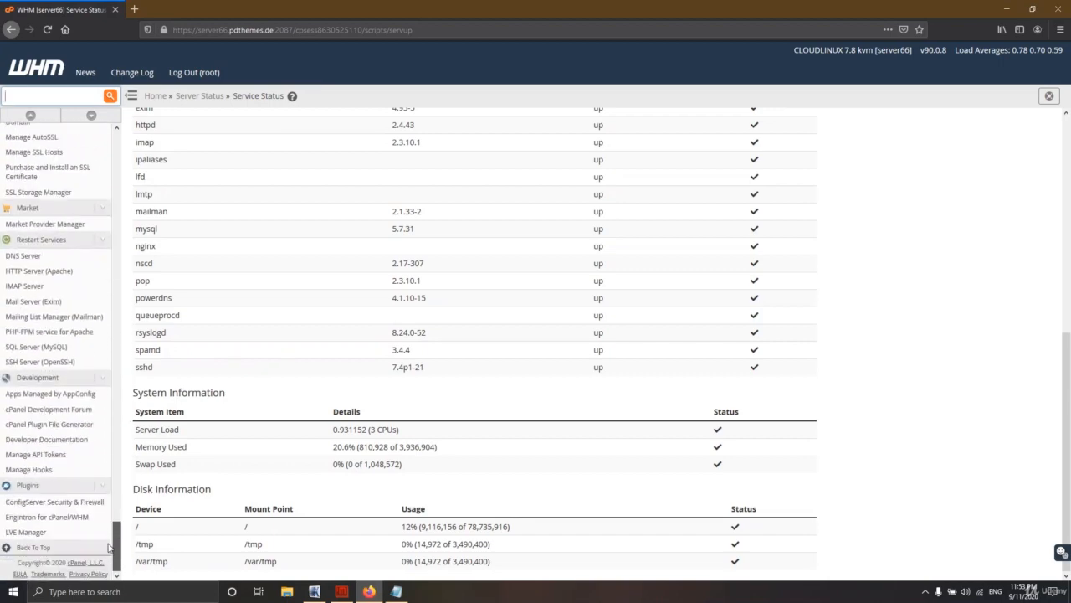
{"action": "left_click", "coordinate": [32, 532]}
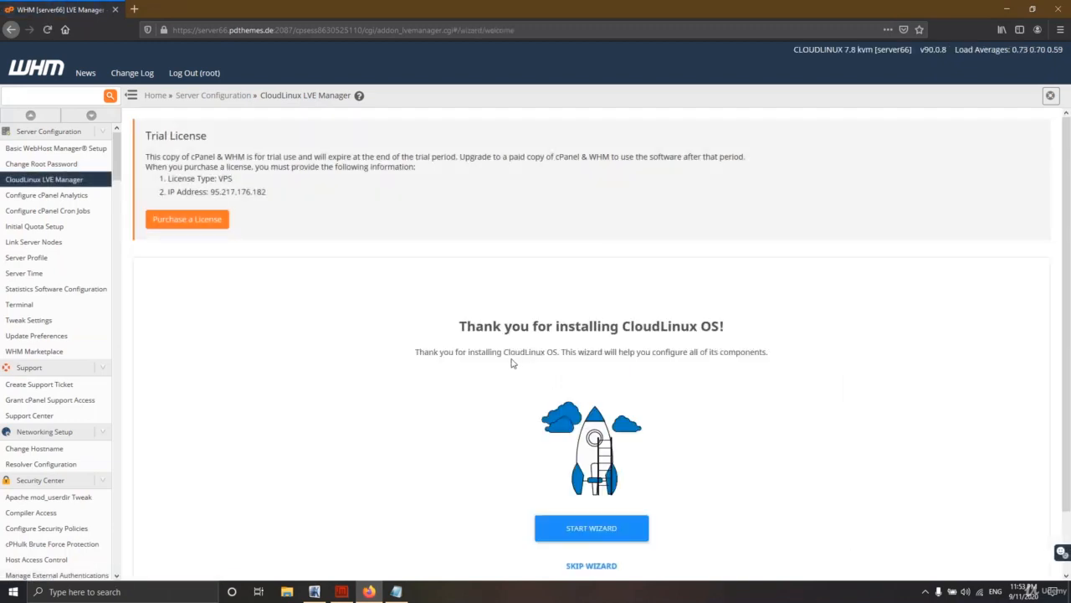
Step: Start the CloudLinux setup wizard and install CageFS, enabled for new and existing accounts
{"action": "scroll", "coordinate": [559, 402], "scroll_direction": "down", "scroll_amount": 1}
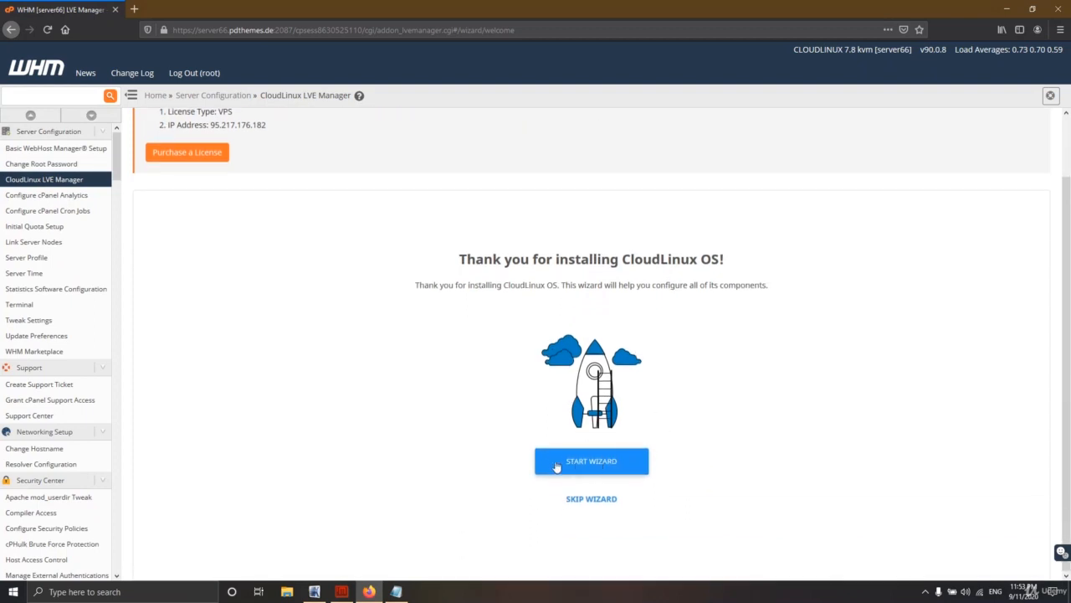
{"action": "left_click", "coordinate": [599, 468]}
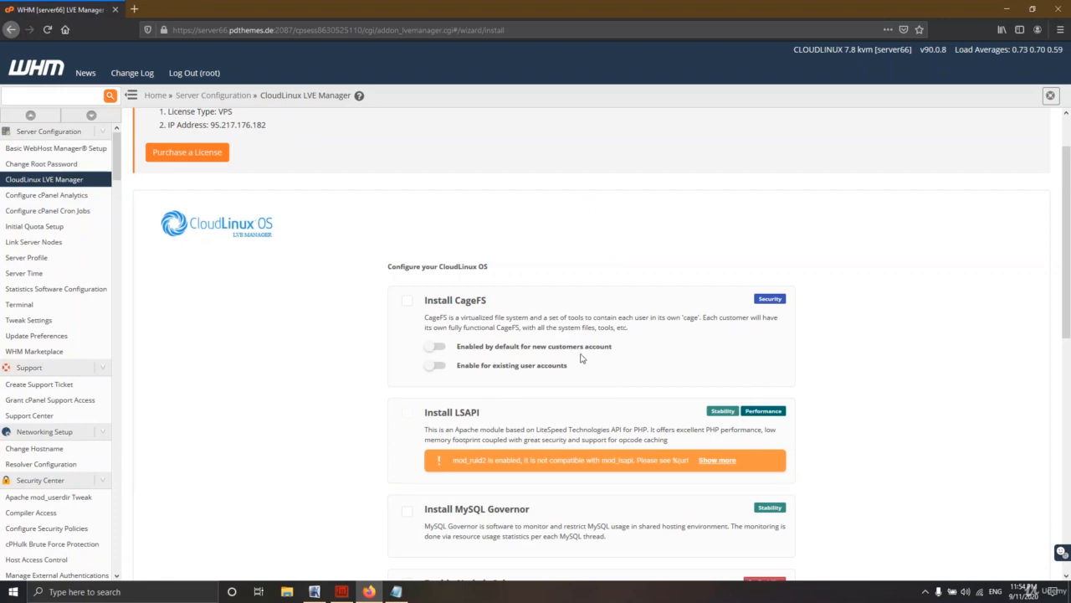
{"action": "left_click", "coordinate": [406, 301]}
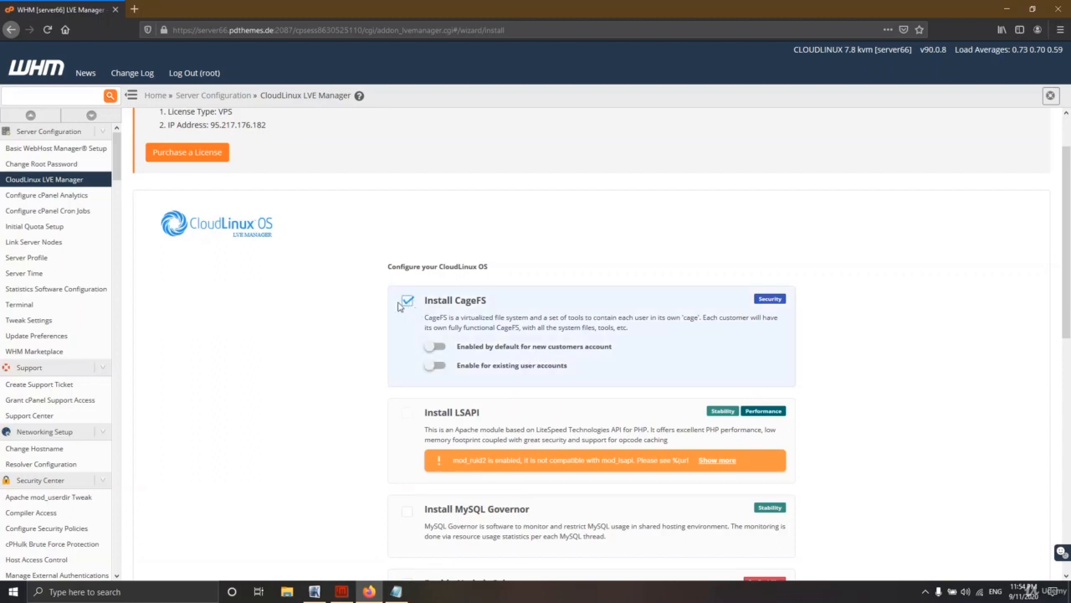
{"action": "left_click", "coordinate": [439, 365]}
{"action": "left_click", "coordinate": [437, 347]}
Step: Scroll down and highlight the MySQL Governor option name
{"action": "scroll", "coordinate": [556, 368], "scroll_direction": "down", "scroll_amount": 1}
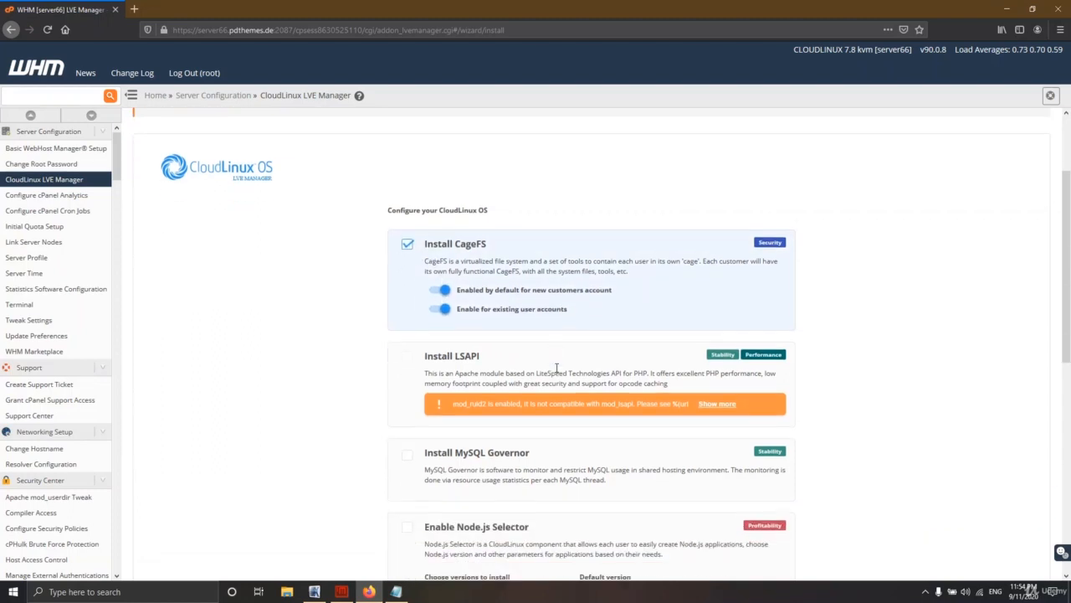
{"action": "scroll", "coordinate": [557, 368], "scroll_direction": "down", "scroll_amount": 3}
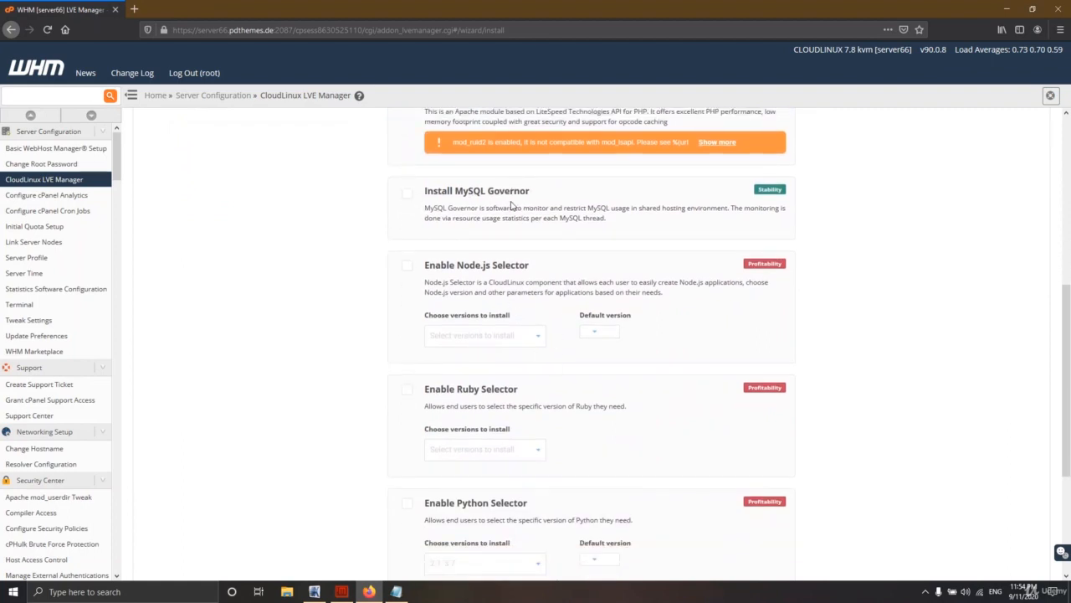
{"action": "left_click_drag", "start_coordinate": [530, 191], "coordinate": [454, 191]}
{"action": "left_click", "coordinate": [484, 198]}
Step: Enable the Node.js Selector with version 10 installed and set as default
{"action": "left_click", "coordinate": [407, 265]}
{"action": "left_click", "coordinate": [441, 376]}
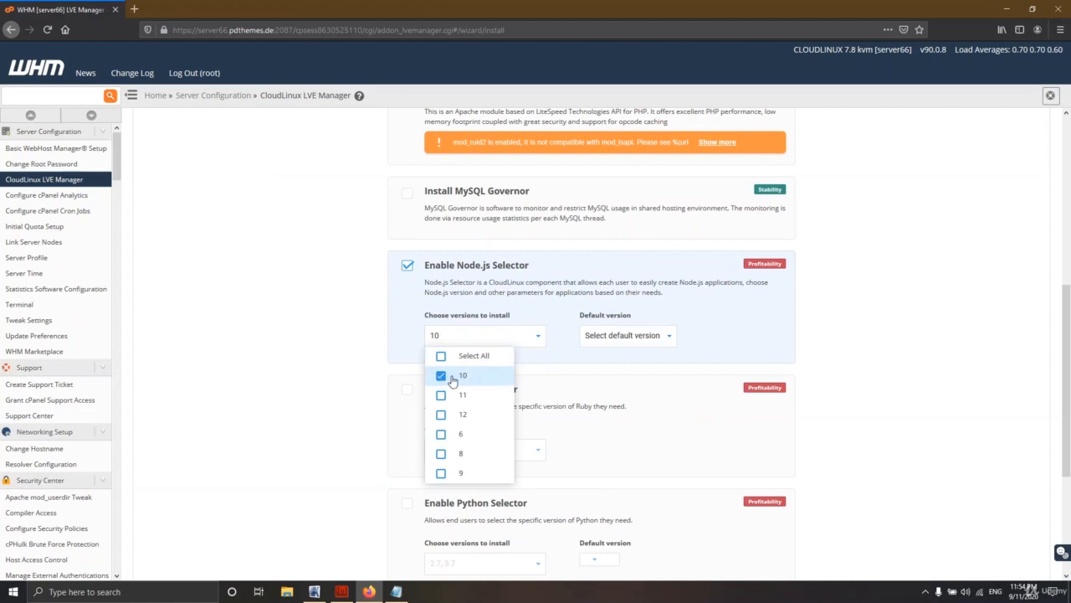
{"action": "left_click", "coordinate": [657, 335]}
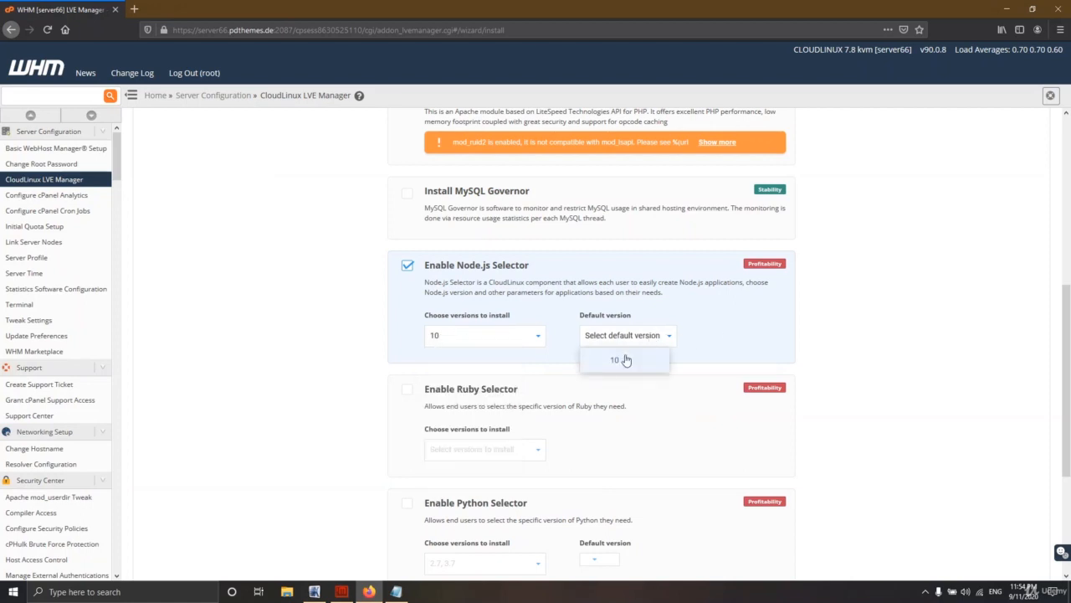
{"action": "left_click", "coordinate": [619, 360]}
{"action": "scroll", "coordinate": [693, 349], "scroll_direction": "down", "scroll_amount": 3}
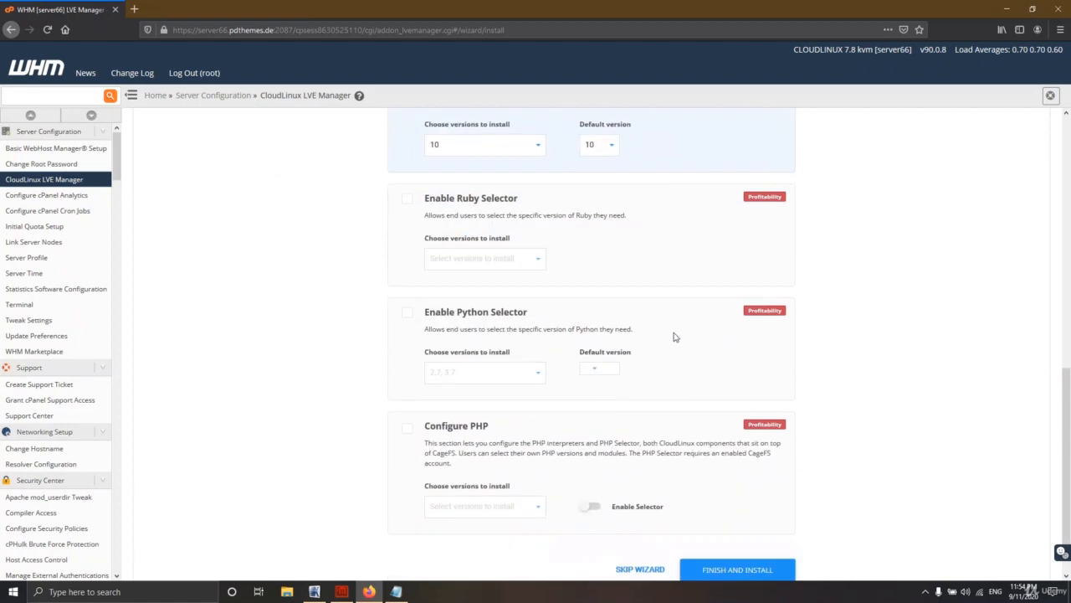
{"action": "scroll", "coordinate": [686, 334], "scroll_direction": "down", "scroll_amount": 1}
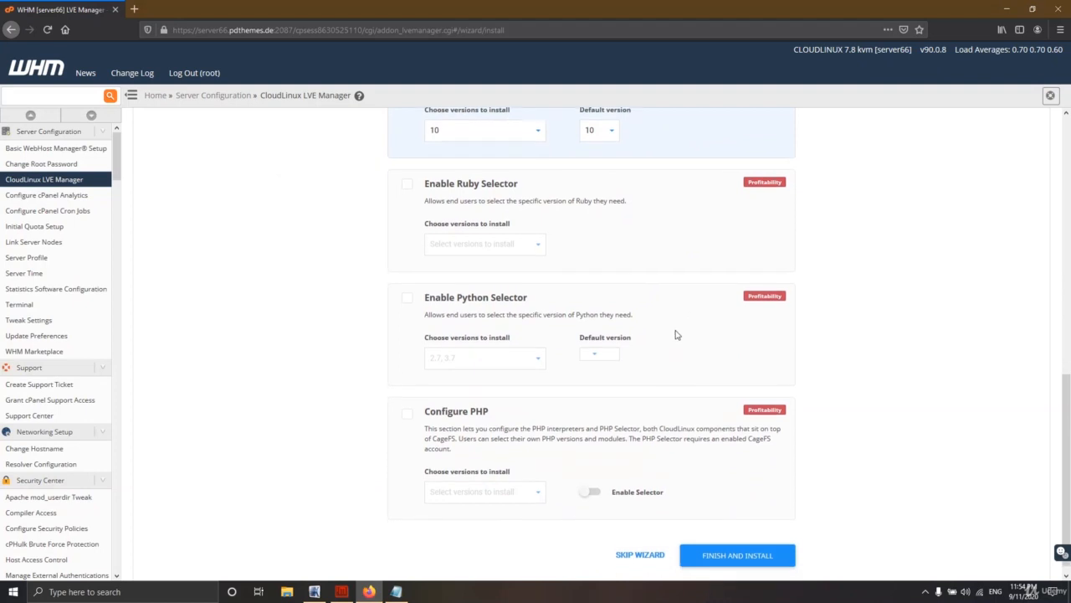
Step: Enable PHP configuration with versions 5.6, 7.2 and 7.3 and turn on the PHP Selector
{"action": "left_click", "coordinate": [413, 406]}
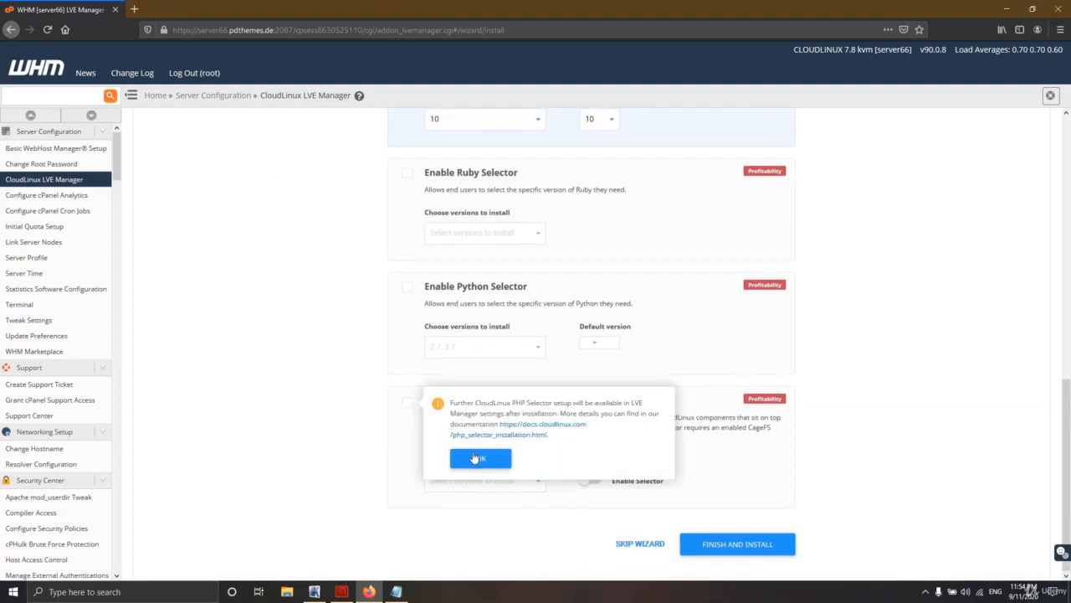
{"action": "left_click", "coordinate": [477, 456]}
{"action": "scroll", "coordinate": [562, 454], "scroll_direction": "down", "scroll_amount": 3}
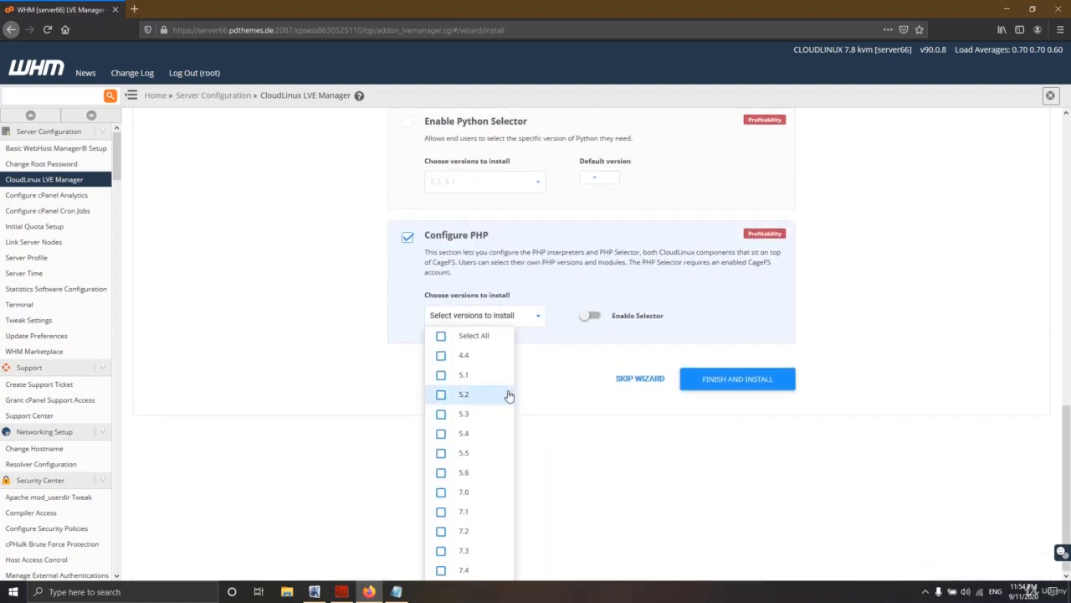
{"action": "left_click", "coordinate": [486, 339]}
{"action": "left_click", "coordinate": [486, 339]}
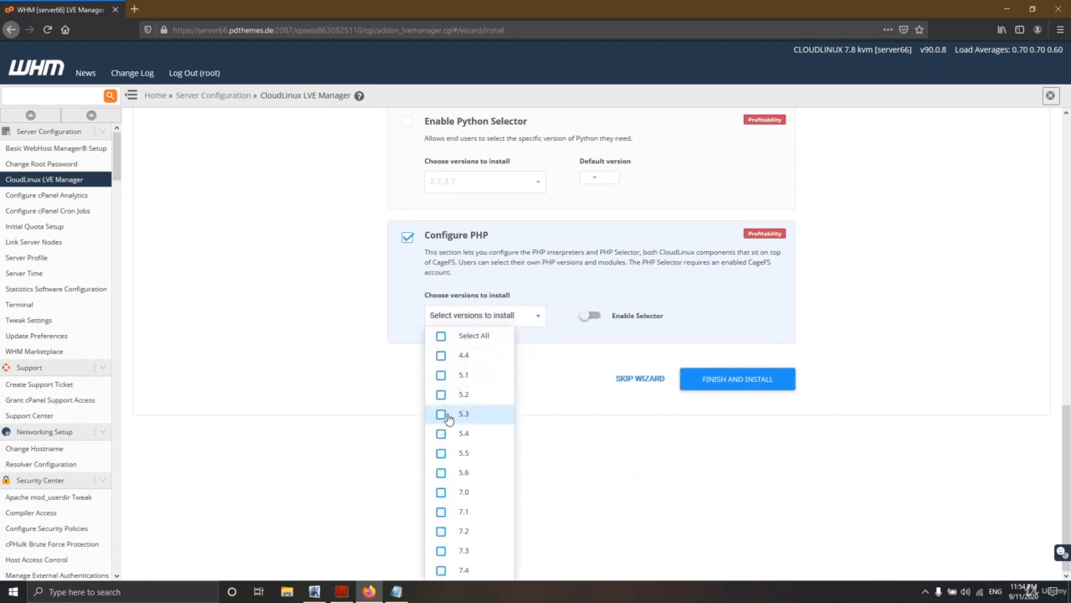
{"action": "left_click", "coordinate": [442, 473]}
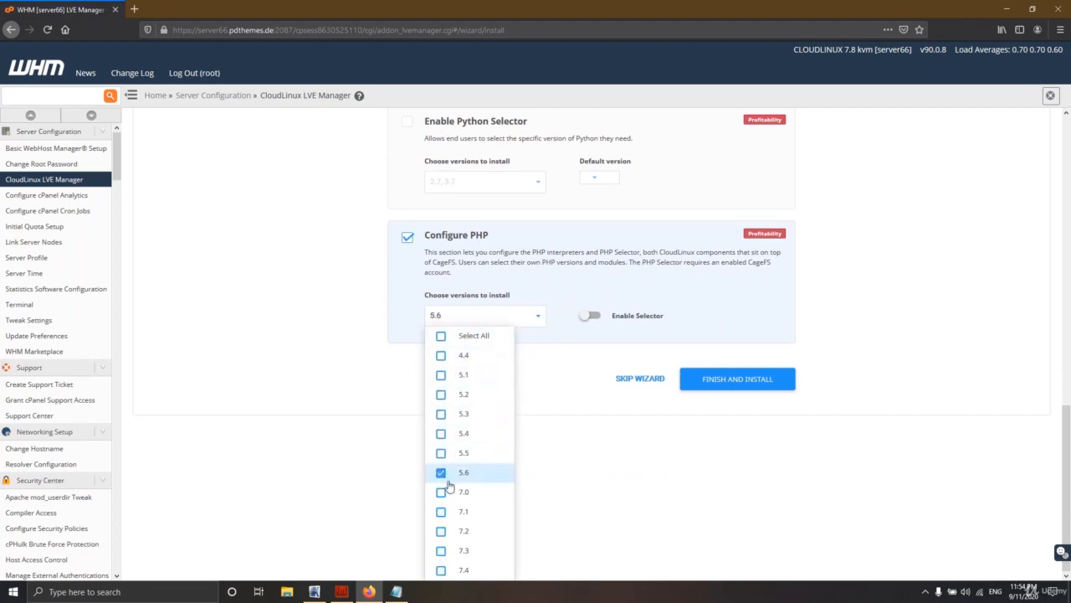
{"action": "left_click", "coordinate": [452, 531]}
{"action": "left_click", "coordinate": [458, 554]}
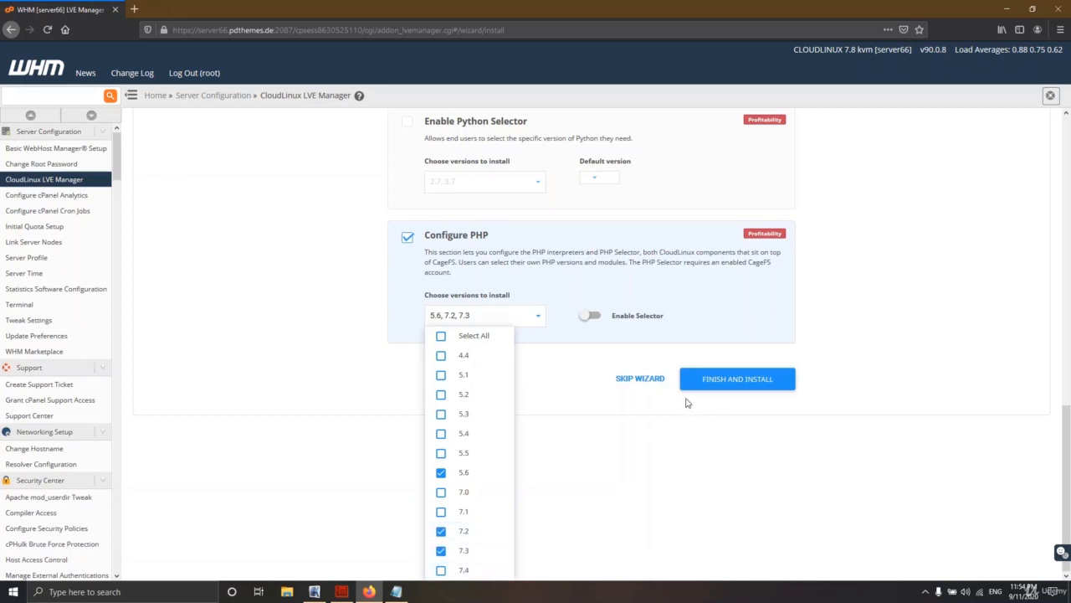
{"action": "left_click", "coordinate": [597, 319]}
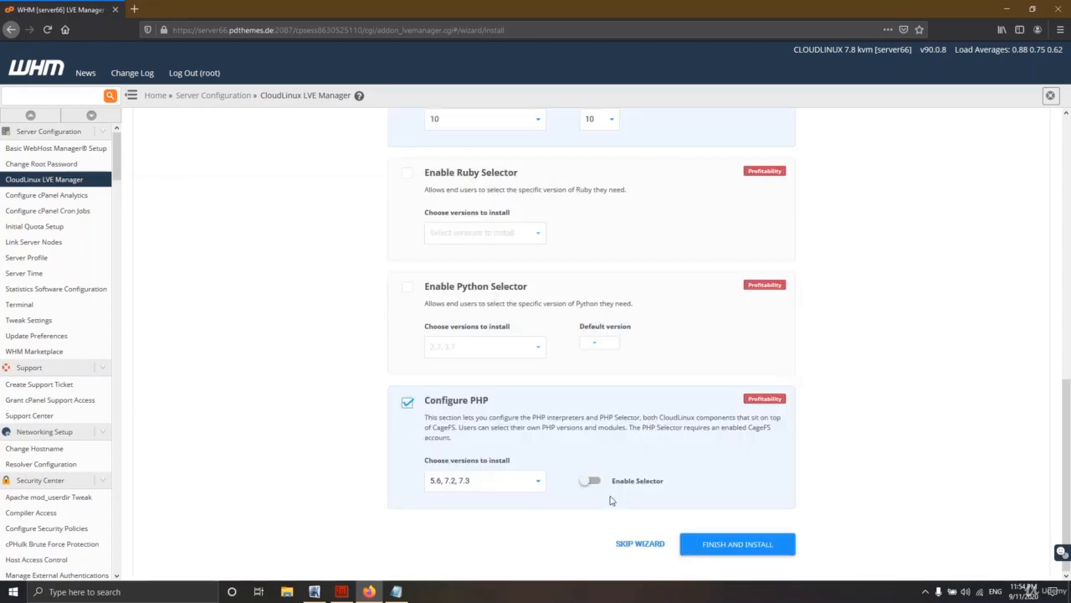
{"action": "left_click", "coordinate": [591, 482]}
Step: Try the unavailable LSAPI option and highlight mod_ruid in its warning
{"action": "scroll", "coordinate": [596, 456], "scroll_direction": "up", "scroll_amount": 4}
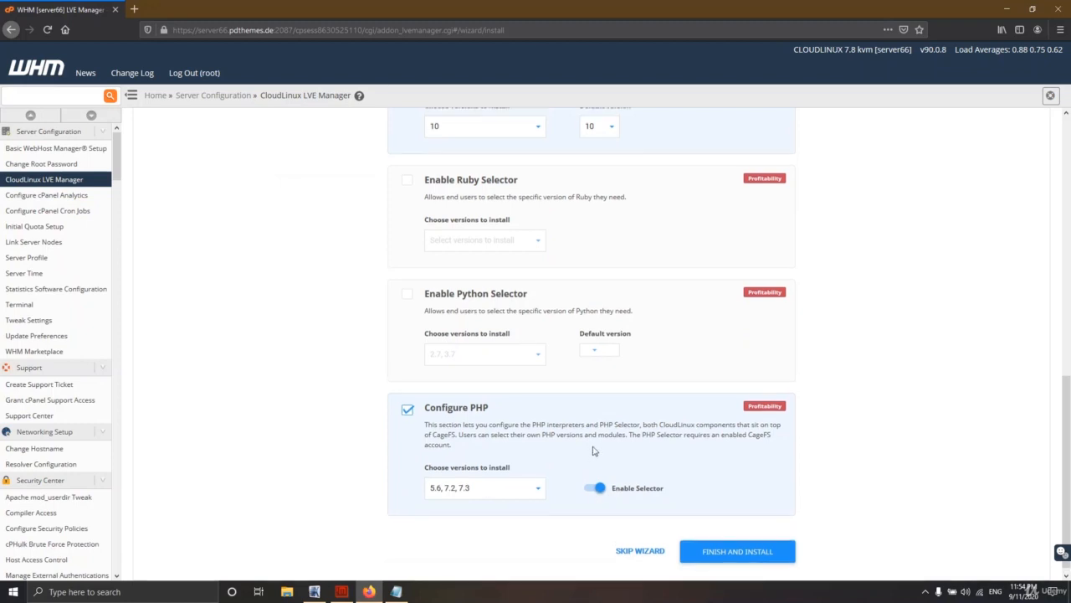
{"action": "scroll", "coordinate": [596, 451], "scroll_direction": "up", "scroll_amount": 2}
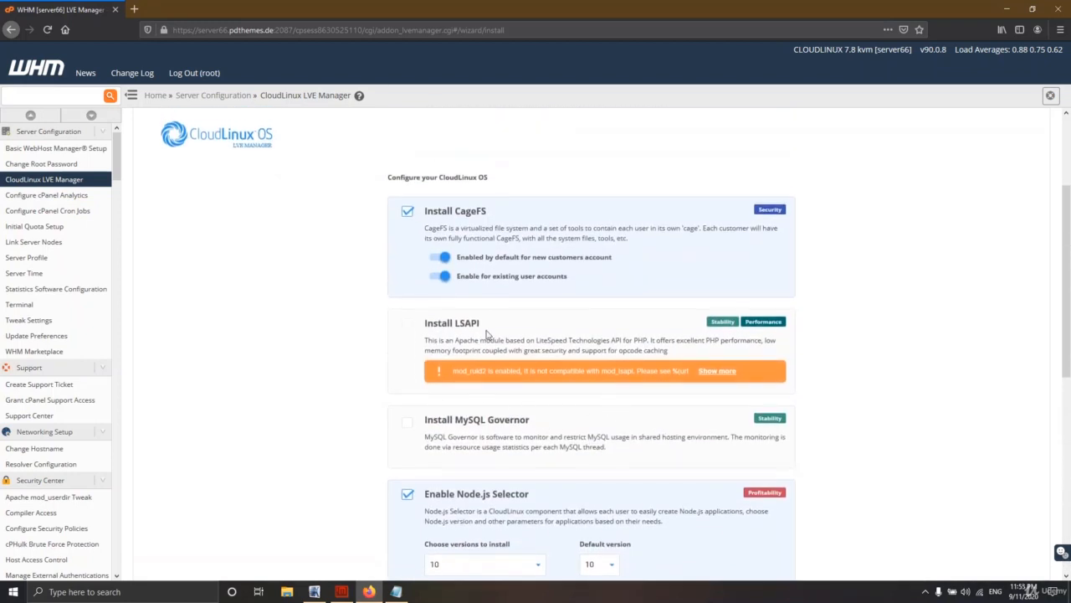
{"action": "left_click_drag", "start_coordinate": [490, 329], "coordinate": [459, 327]}
{"action": "left_click", "coordinate": [411, 324]}
{"action": "left_click_drag", "start_coordinate": [465, 371], "coordinate": [480, 371]}
{"action": "scroll", "coordinate": [584, 371], "scroll_direction": "down", "scroll_amount": 3}
{"action": "scroll", "coordinate": [464, 175], "scroll_direction": "up", "scroll_amount": 2}
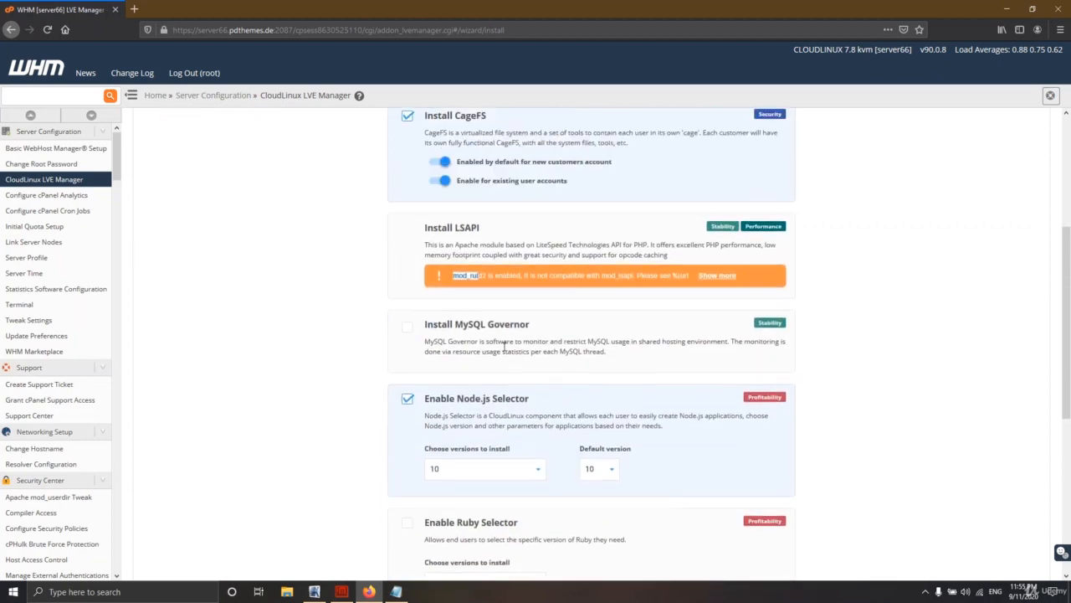
{"action": "scroll", "coordinate": [458, 452], "scroll_direction": "down", "scroll_amount": 5}
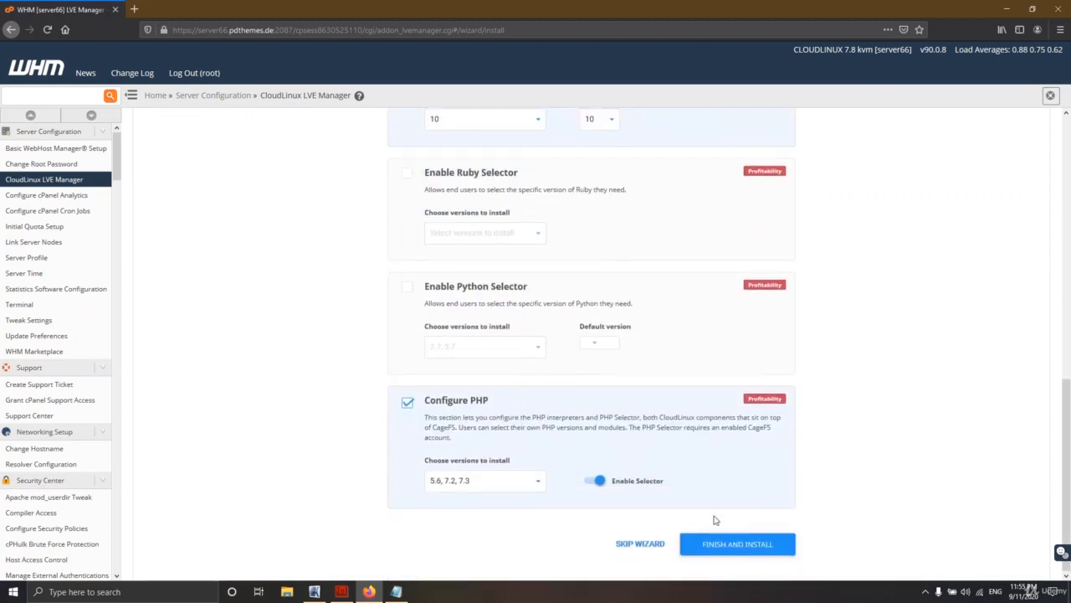
Step: Finish the wizard and watch the LVE Manager Dashboard while components install
{"action": "left_click", "coordinate": [725, 545]}
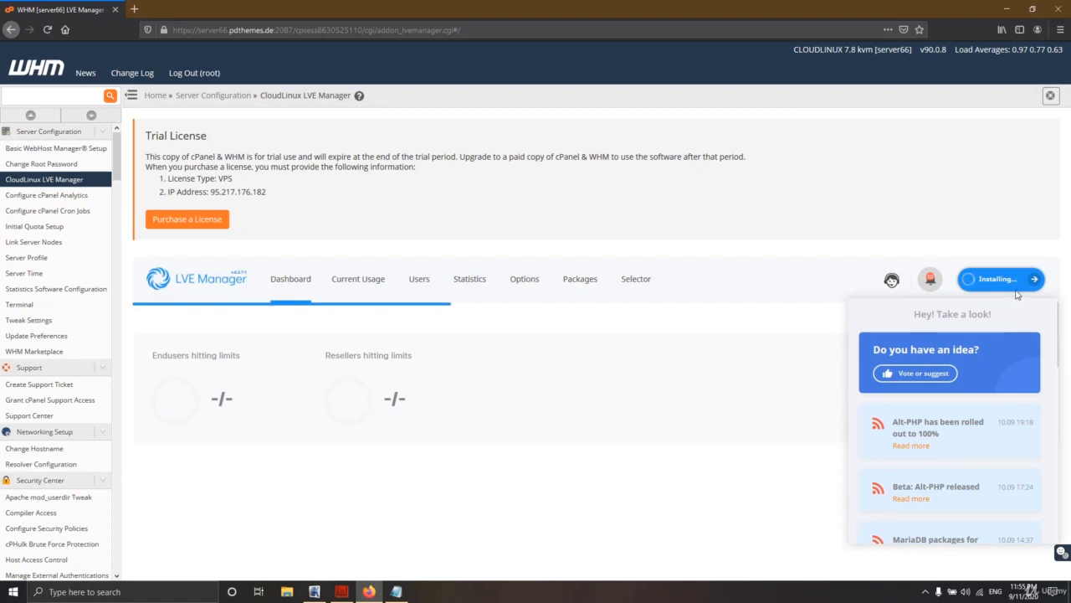
{"action": "scroll", "coordinate": [937, 414], "scroll_direction": "down", "scroll_amount": 10}
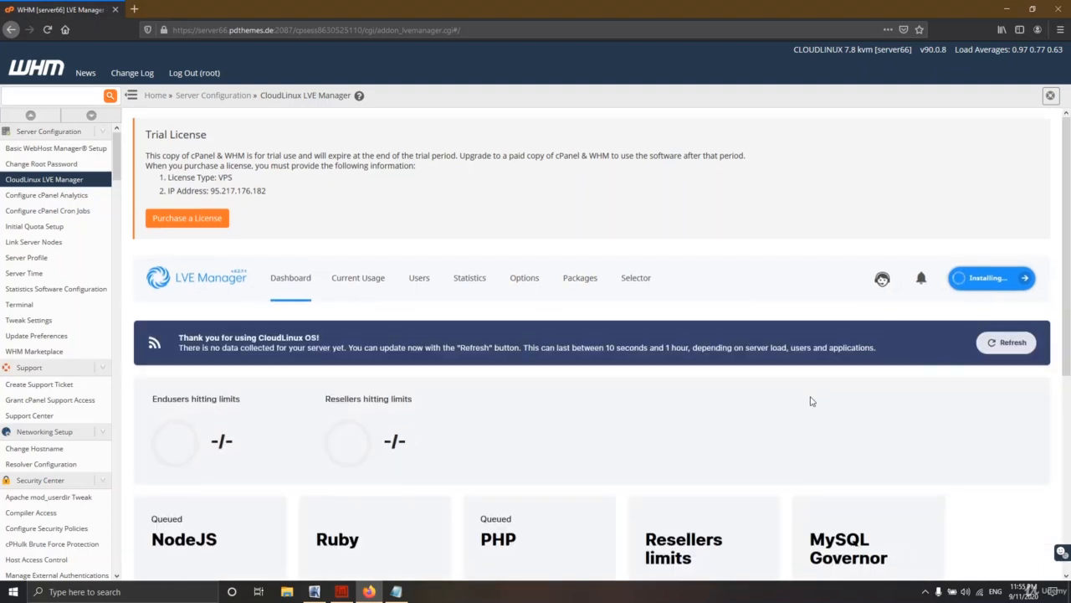
{"action": "scroll", "coordinate": [811, 400], "scroll_direction": "down", "scroll_amount": 4}
{"action": "scroll", "coordinate": [820, 387], "scroll_direction": "up", "scroll_amount": 3}
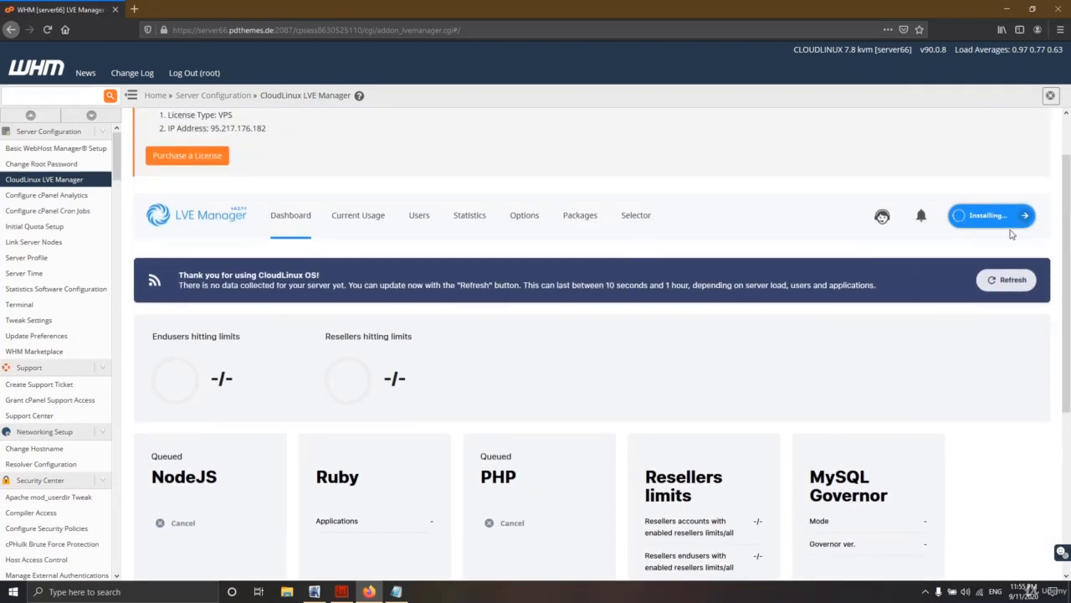
{"action": "scroll", "coordinate": [343, 282], "scroll_direction": "down", "scroll_amount": 3}
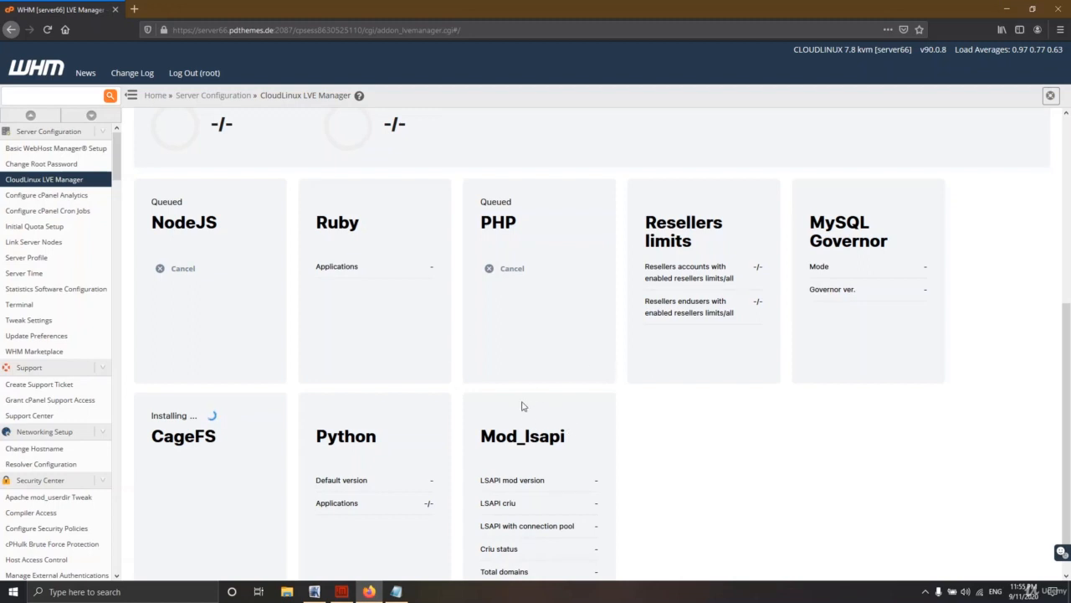
{"action": "scroll", "coordinate": [575, 414], "scroll_direction": "up", "scroll_amount": 1}
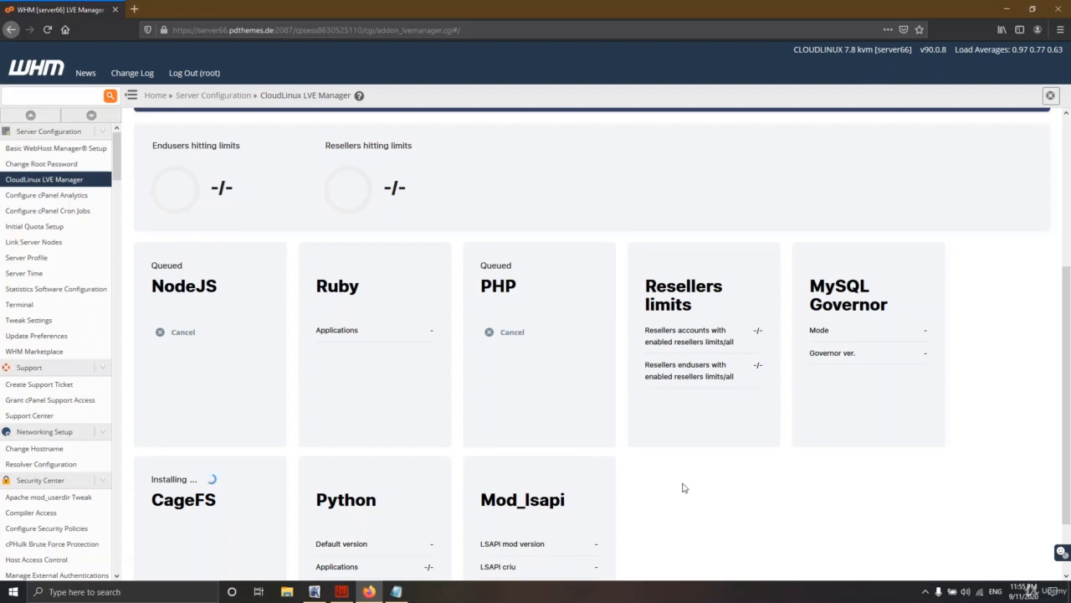
{"action": "left_click", "coordinate": [925, 594]}
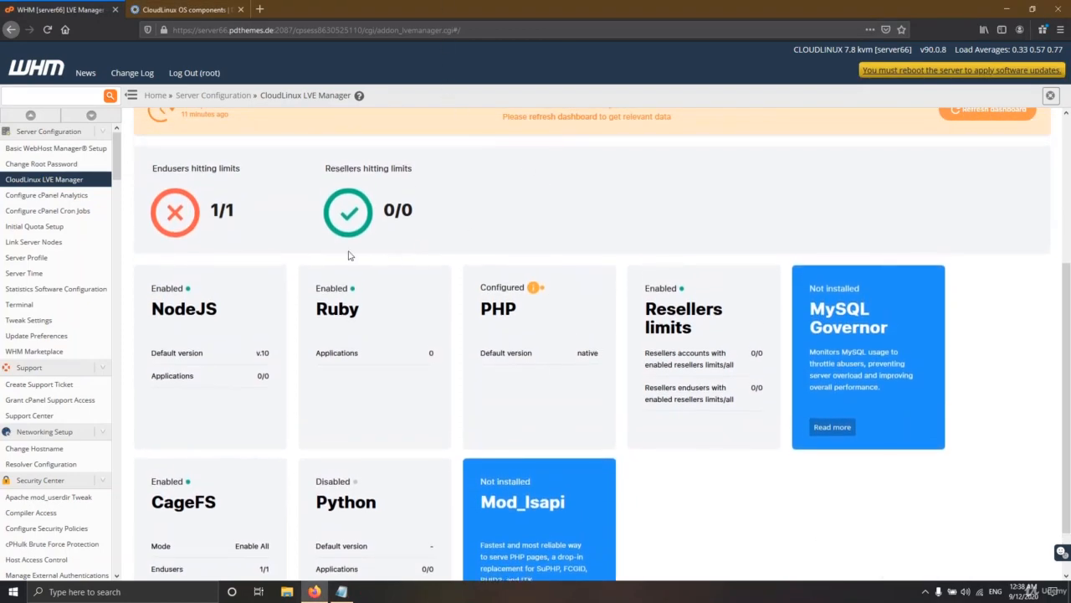
Step: Open Manage on the PHP card and expand the mod_ruid PHP Selector compatibility warning
{"action": "scroll", "coordinate": [466, 349], "scroll_direction": "down", "scroll_amount": 2}
{"action": "scroll", "coordinate": [452, 347], "scroll_direction": "up", "scroll_amount": 5}
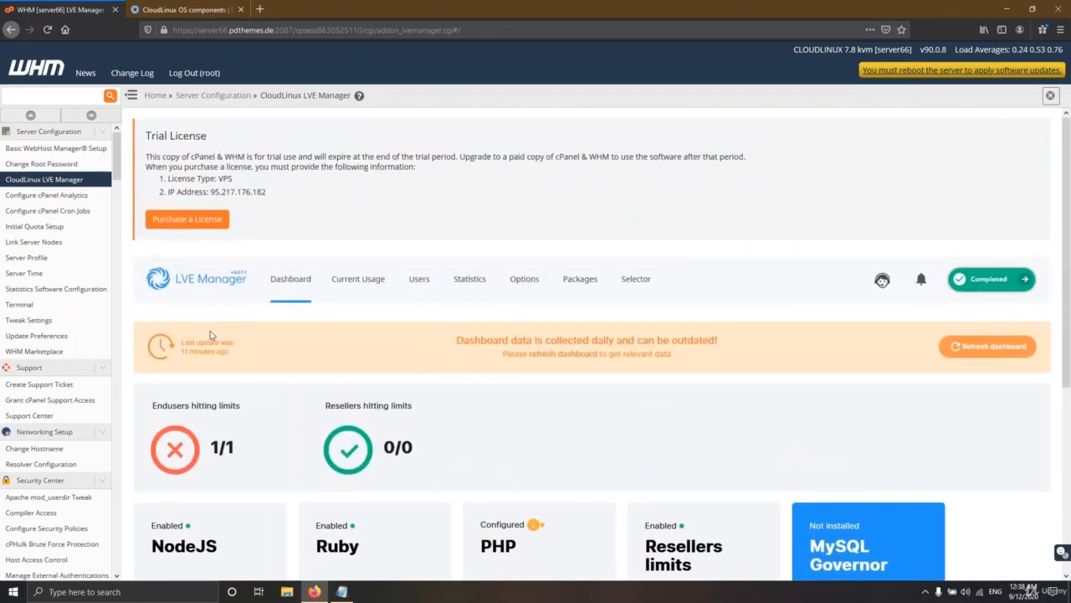
{"action": "scroll", "coordinate": [432, 377], "scroll_direction": "down", "scroll_amount": 3}
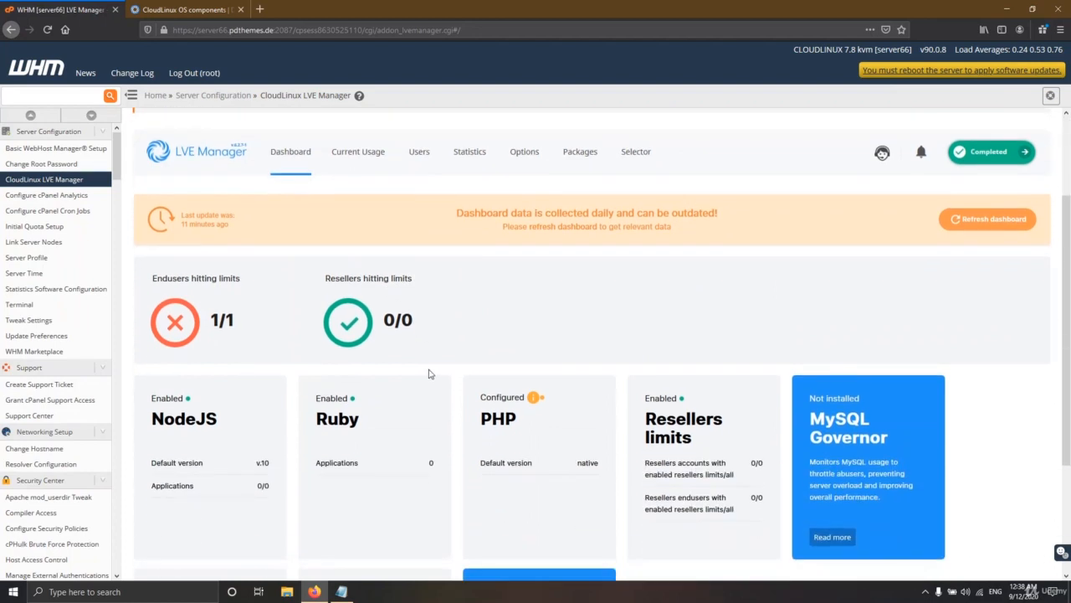
{"action": "scroll", "coordinate": [418, 378], "scroll_direction": "down", "scroll_amount": 3}
{"action": "mouse_move", "coordinate": [178, 241]}
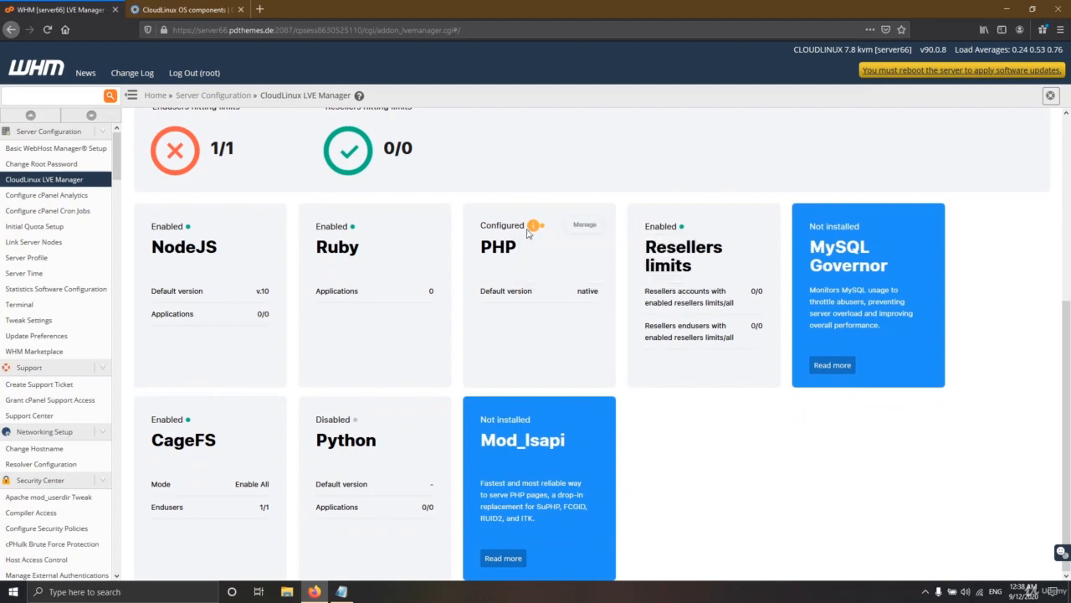
{"action": "mouse_move", "coordinate": [533, 229]}
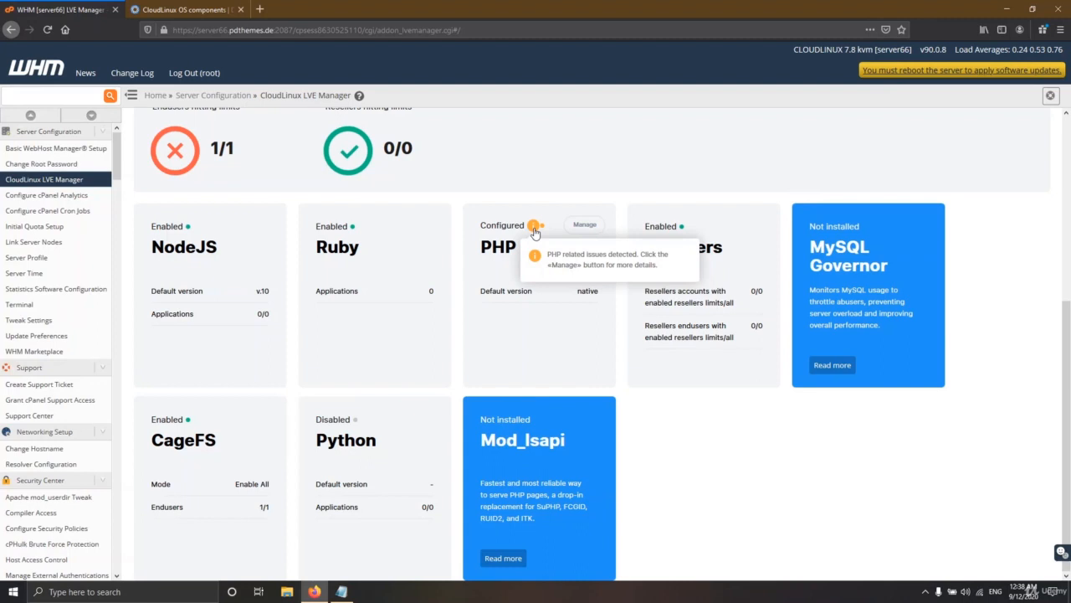
{"action": "left_click", "coordinate": [584, 225]}
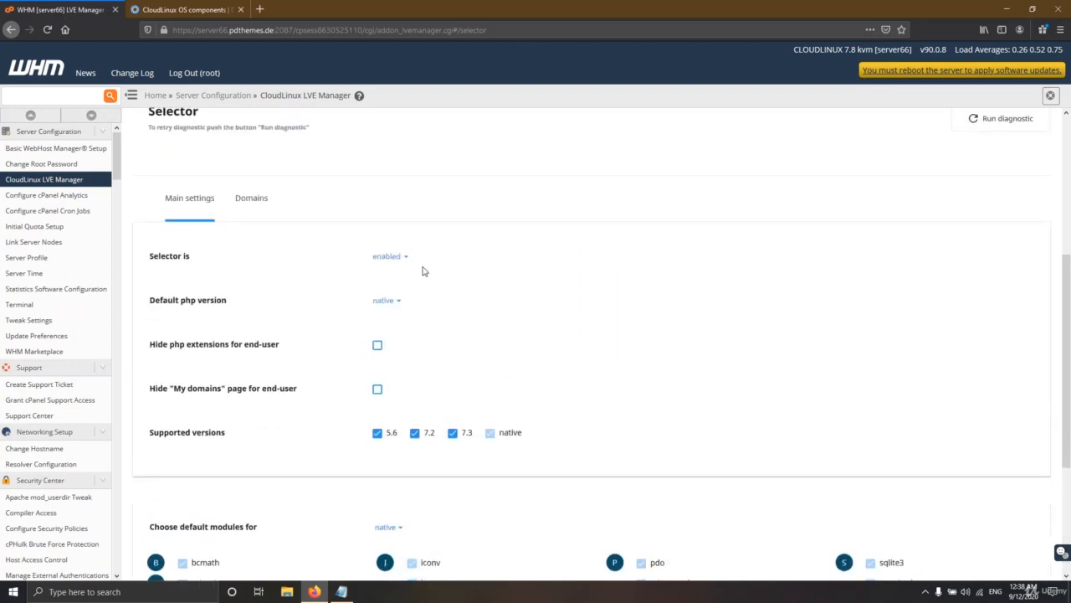
{"action": "left_click", "coordinate": [489, 318]}
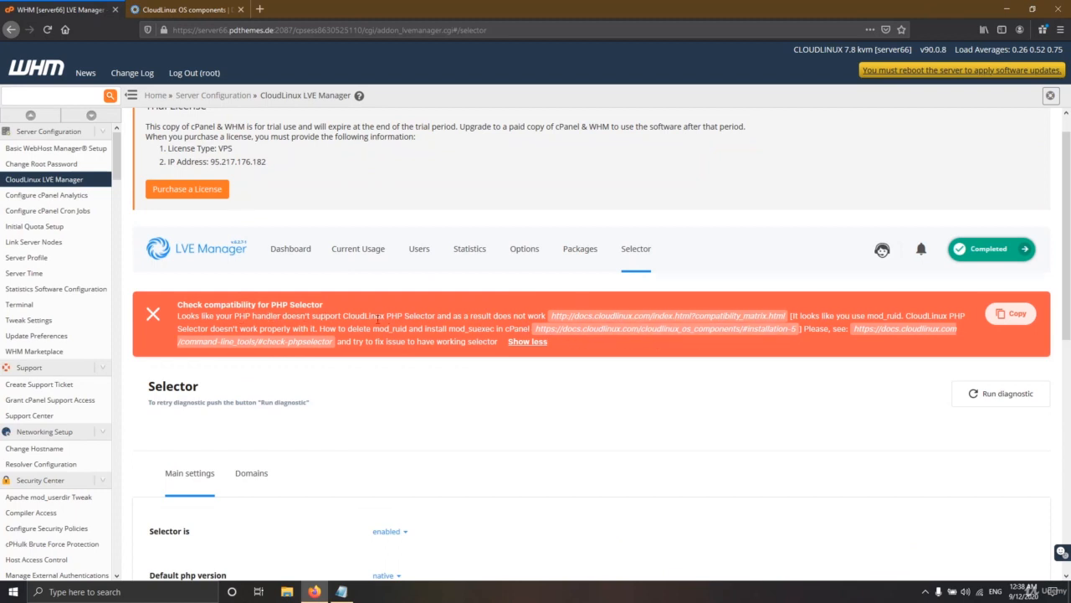
{"action": "left_click_drag", "start_coordinate": [350, 316], "coordinate": [430, 315]}
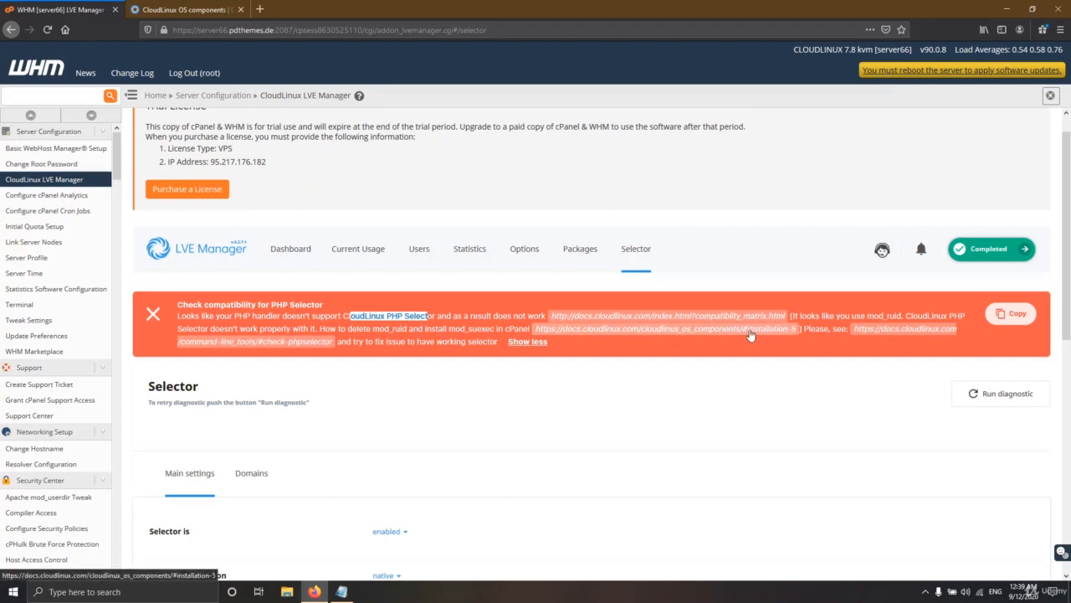
Step: Open the installation documentation from the warning banner and highlight the CloudLinux OS components heading
{"action": "left_click", "coordinate": [777, 331]}
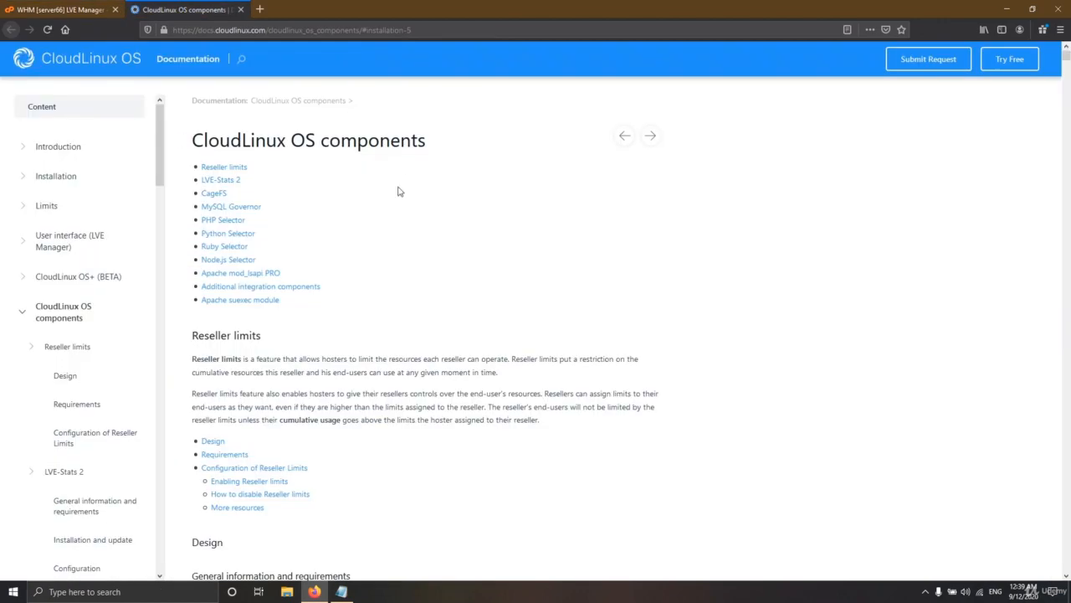
{"action": "left_click", "coordinate": [63, 10]}
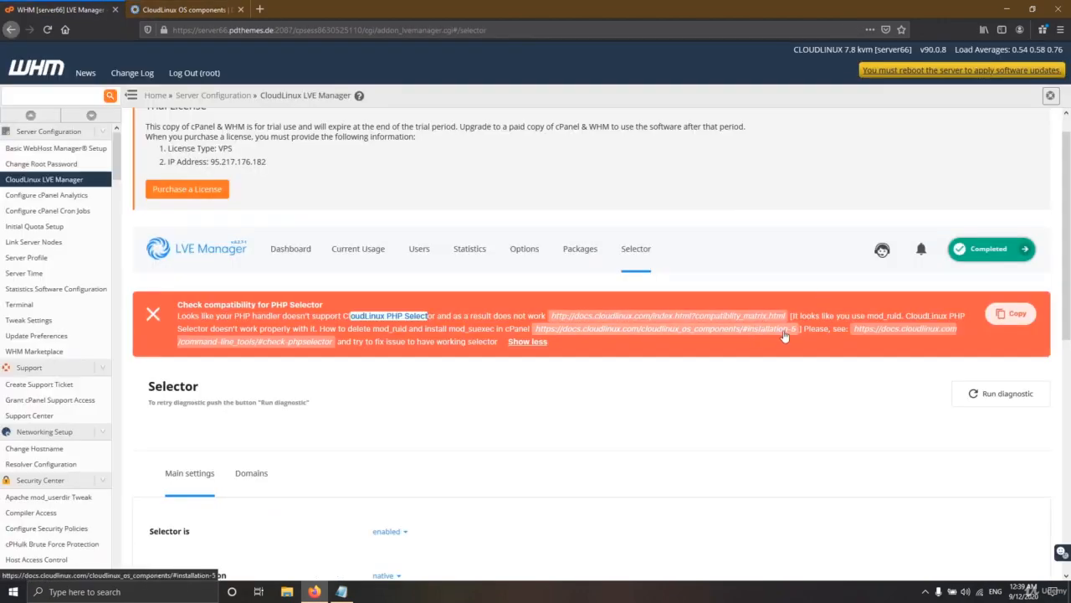
{"action": "left_click", "coordinate": [789, 333]}
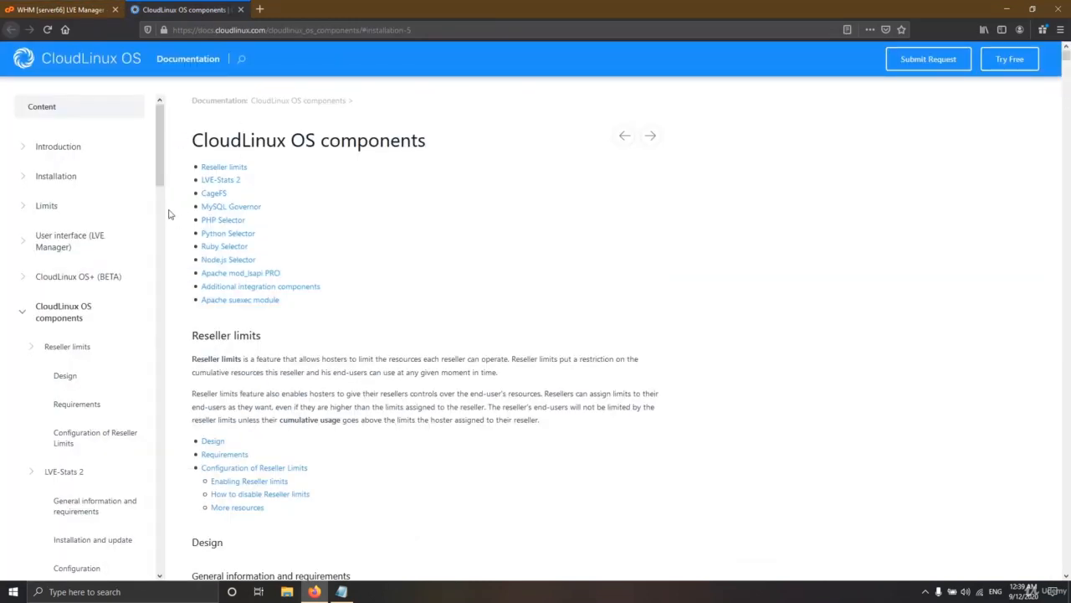
{"action": "left_click_drag", "start_coordinate": [430, 147], "coordinate": [204, 140]}
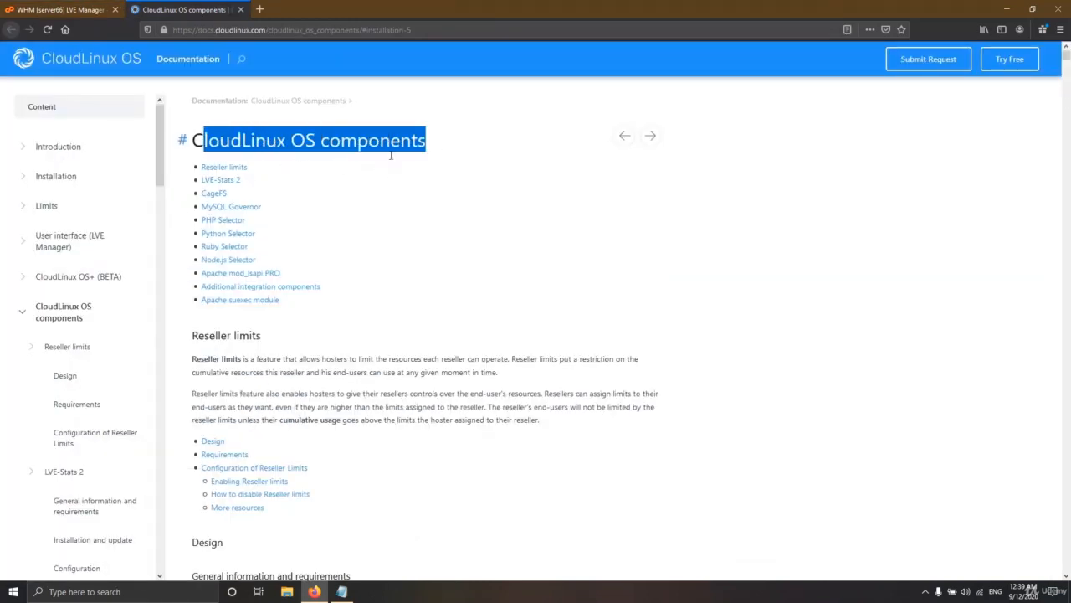
{"action": "left_click", "coordinate": [372, 180]}
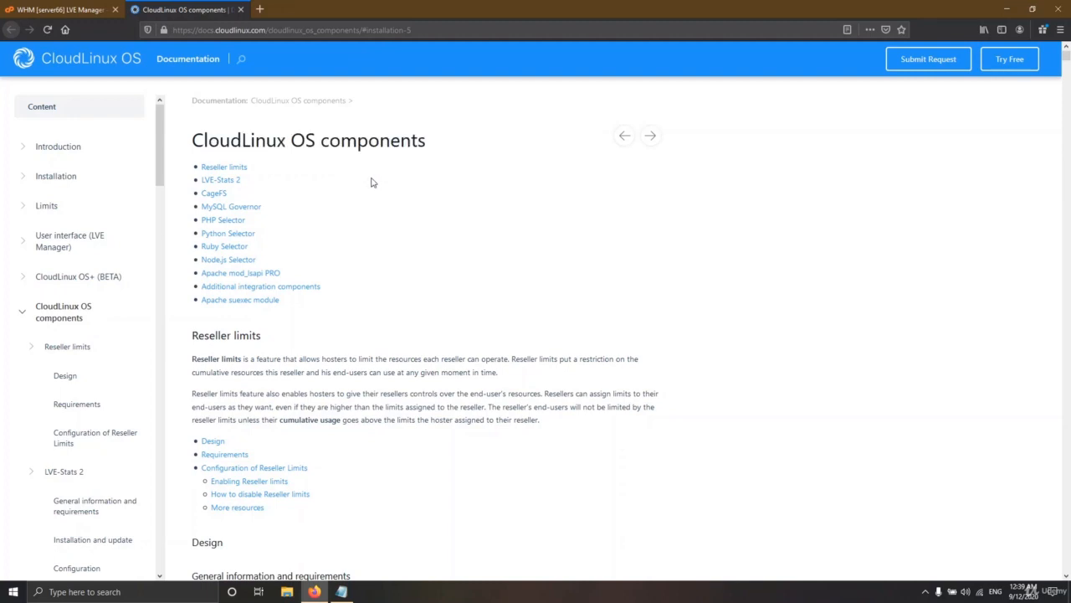
Step: Review the PHP Selector requirements: CageFS, Alt-PHP packages and Mod_suexec
{"action": "left_click", "coordinate": [224, 223]}
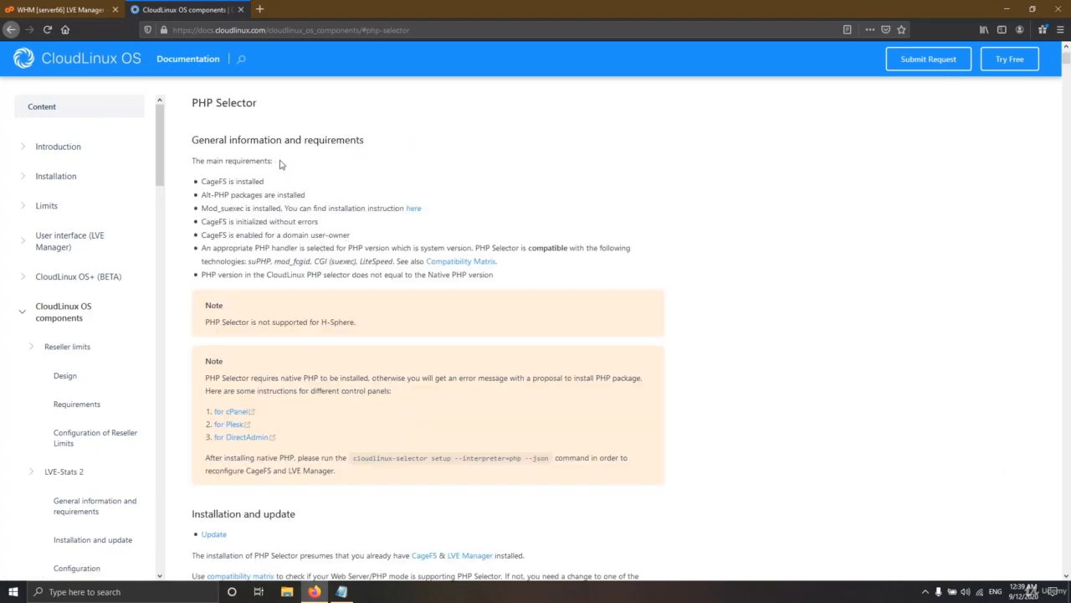
{"action": "left_click_drag", "start_coordinate": [280, 162], "coordinate": [194, 163]}
{"action": "left_click_drag", "start_coordinate": [266, 183], "coordinate": [201, 182]}
{"action": "left_click", "coordinate": [63, 9]}
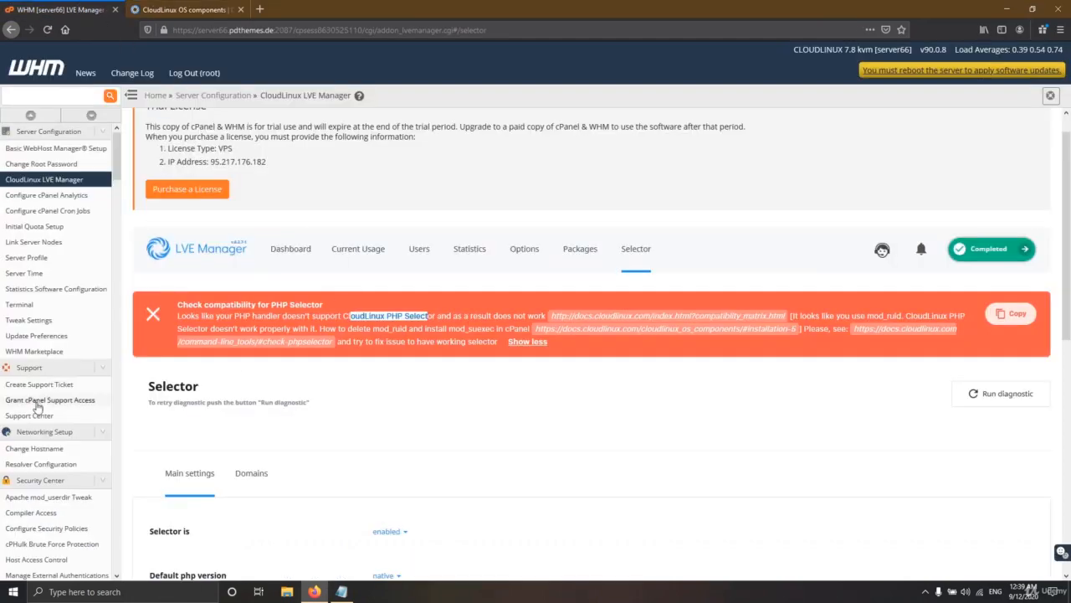
{"action": "scroll", "coordinate": [84, 403], "scroll_direction": "down", "scroll_amount": 10}
{"action": "scroll", "coordinate": [67, 469], "scroll_direction": "down", "scroll_amount": 10}
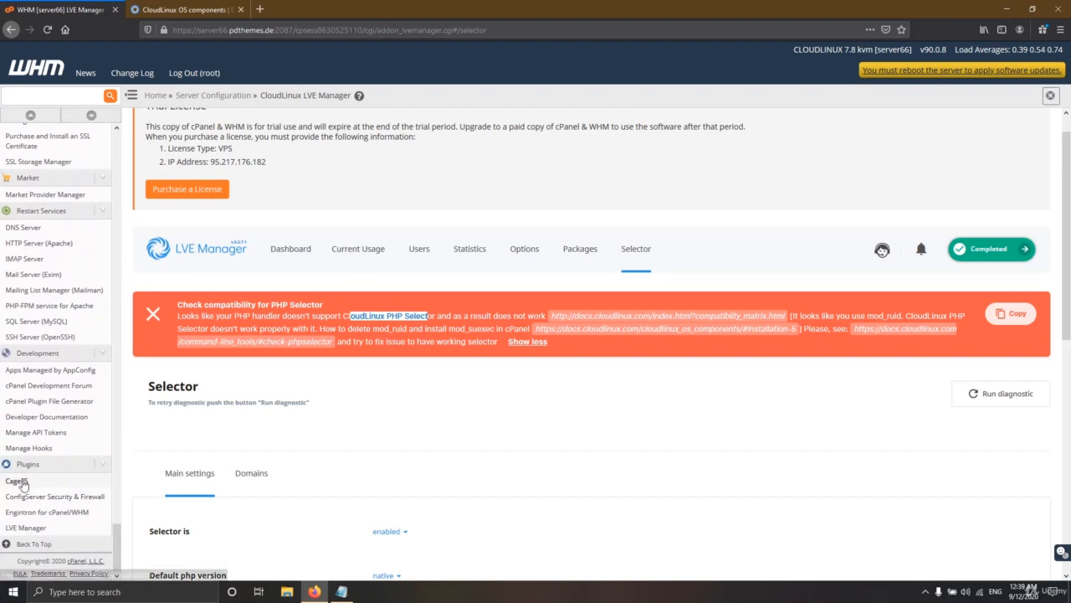
{"action": "left_click", "coordinate": [185, 9]}
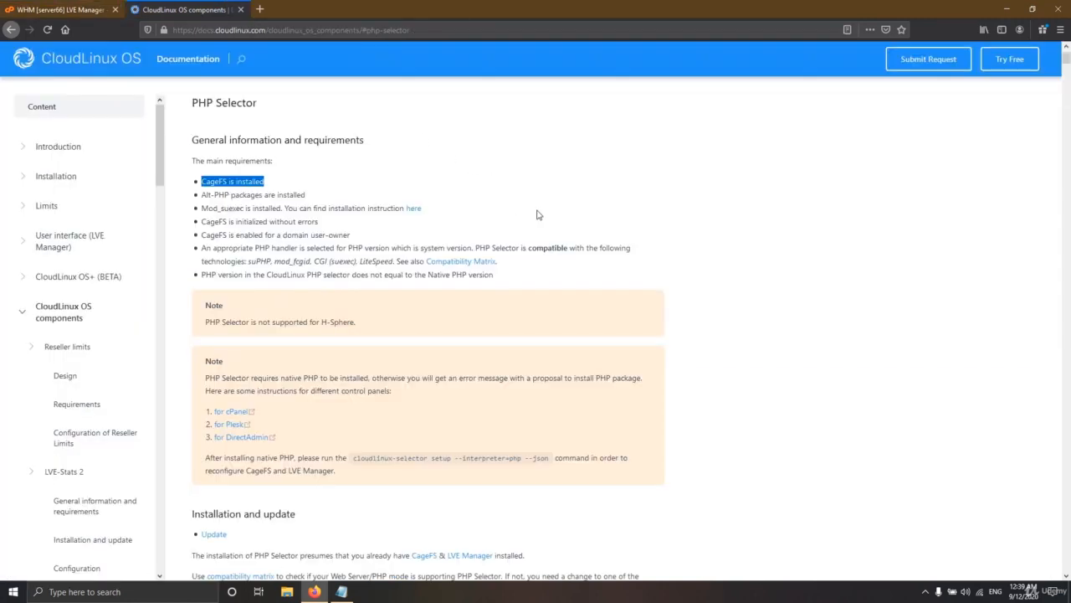
{"action": "left_click_drag", "start_coordinate": [204, 194], "coordinate": [288, 199]}
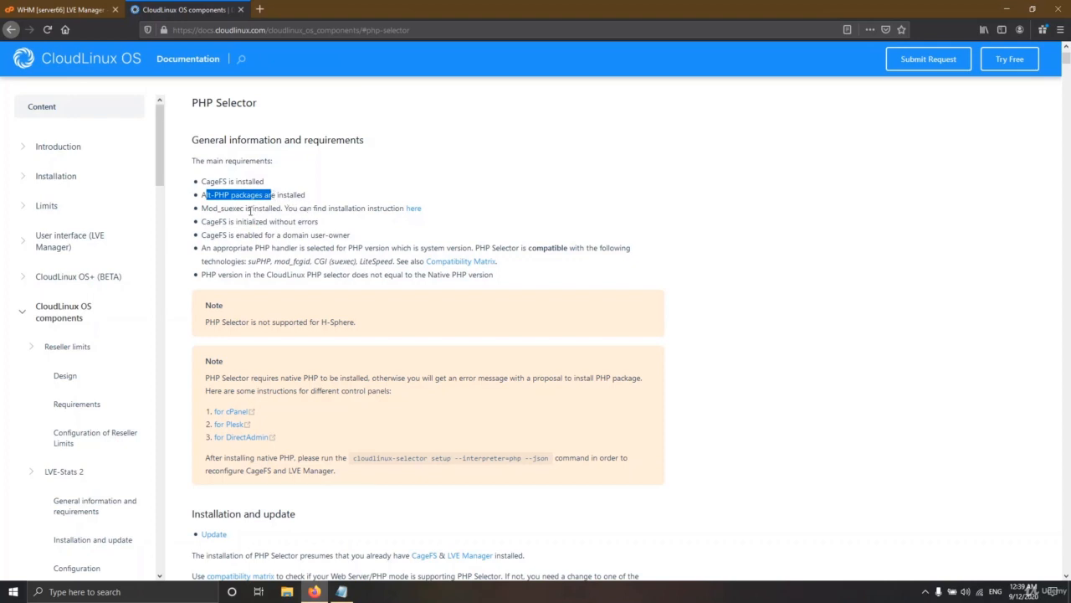
{"action": "left_click_drag", "start_coordinate": [201, 208], "coordinate": [243, 212]}
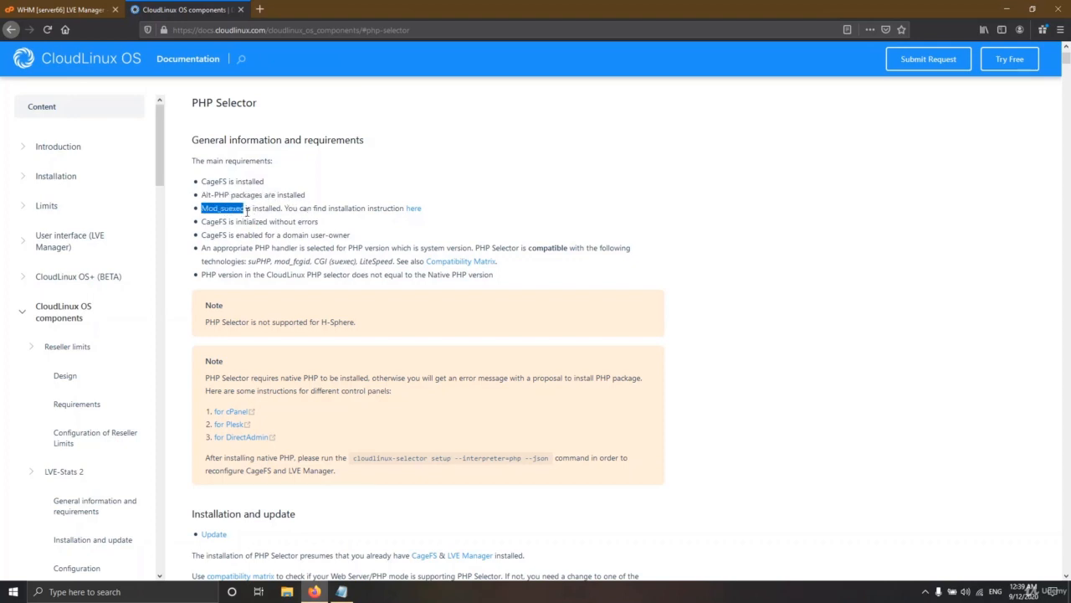
{"action": "left_click", "coordinate": [245, 210]}
Step: Open the Mod_suexec installation instructions at the administrator-interface steps
{"action": "left_click", "coordinate": [415, 210]}
{"action": "scroll", "coordinate": [390, 230], "scroll_direction": "down", "scroll_amount": 5}
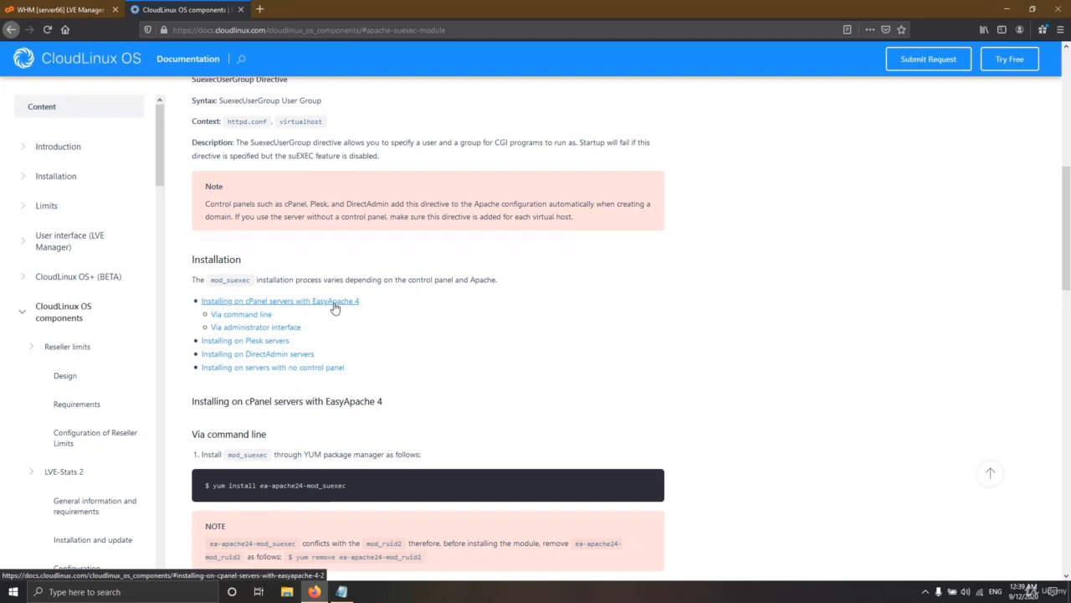
{"action": "left_click", "coordinate": [264, 332]}
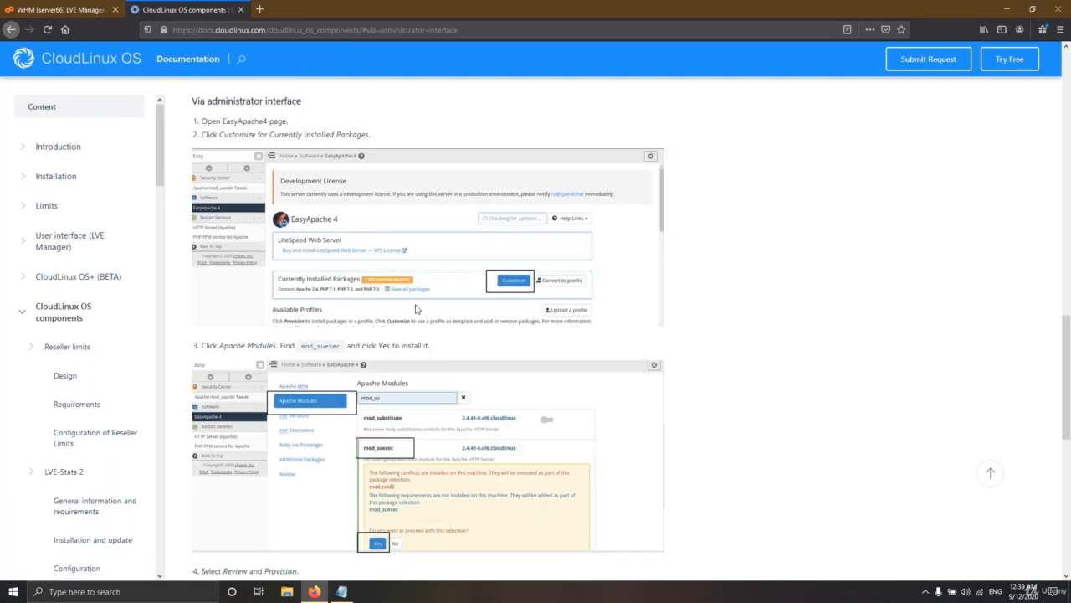
Step: Filter the WHM sidebar with 'easy' and open EasyApache 4, checking the docs alongside
{"action": "left_click", "coordinate": [61, 10]}
{"action": "scroll", "coordinate": [63, 251], "scroll_direction": "down", "scroll_amount": 10}
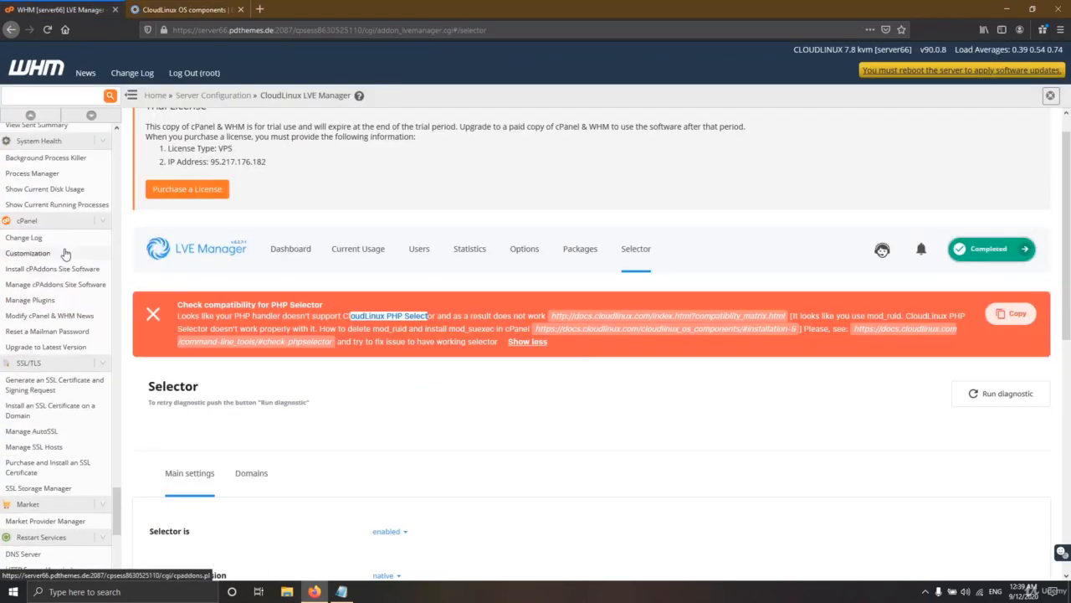
{"action": "scroll", "coordinate": [61, 243], "scroll_direction": "up", "scroll_amount": 3}
{"action": "left_click", "coordinate": [87, 98]}
{"action": "type", "text": "easy"}
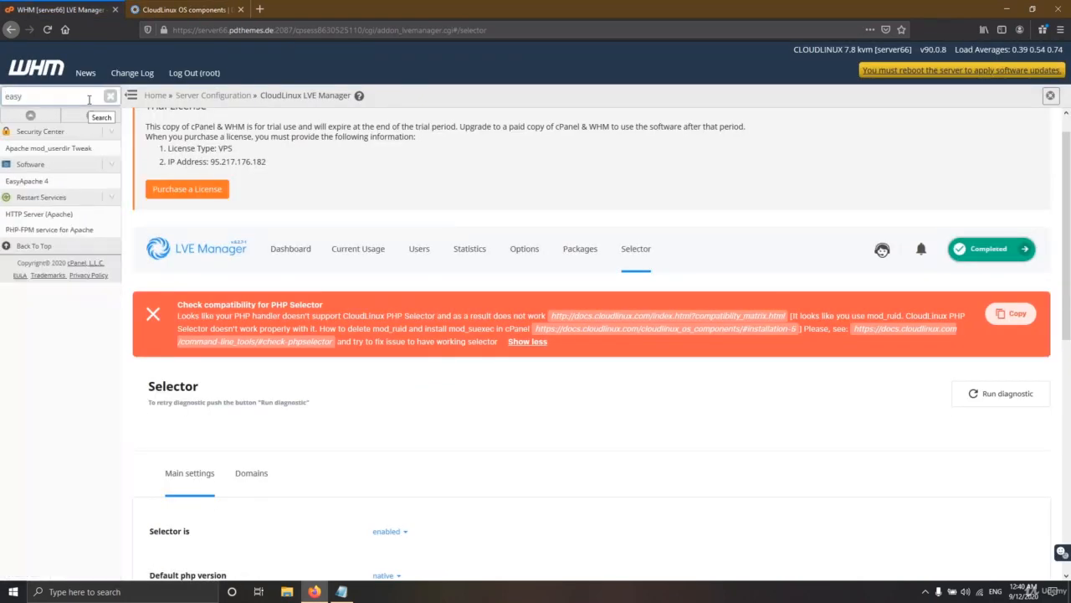
{"action": "left_click", "coordinate": [30, 182]}
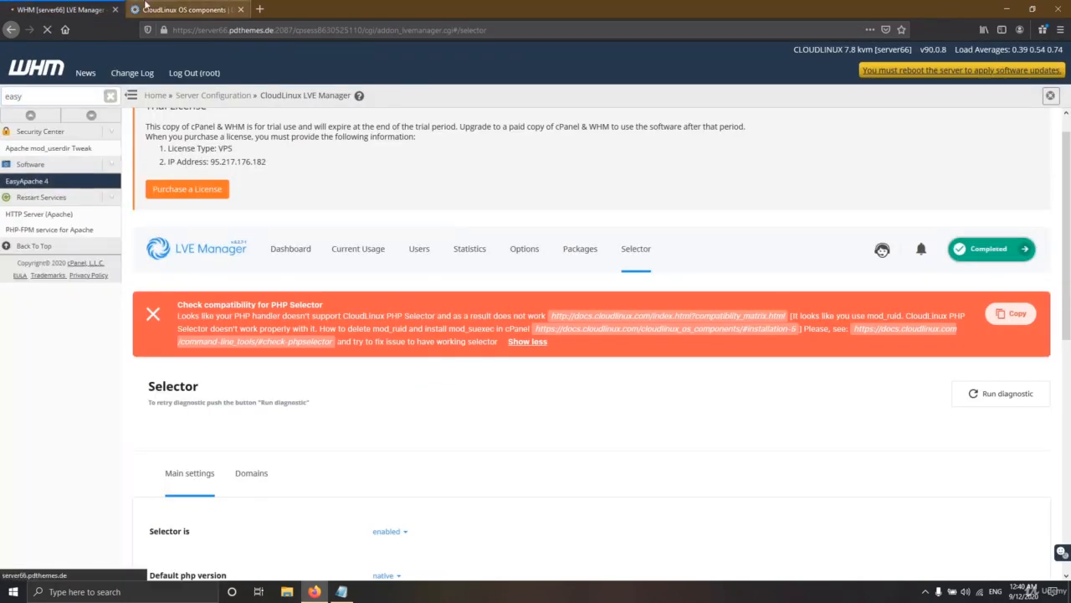
{"action": "left_click", "coordinate": [149, 8]}
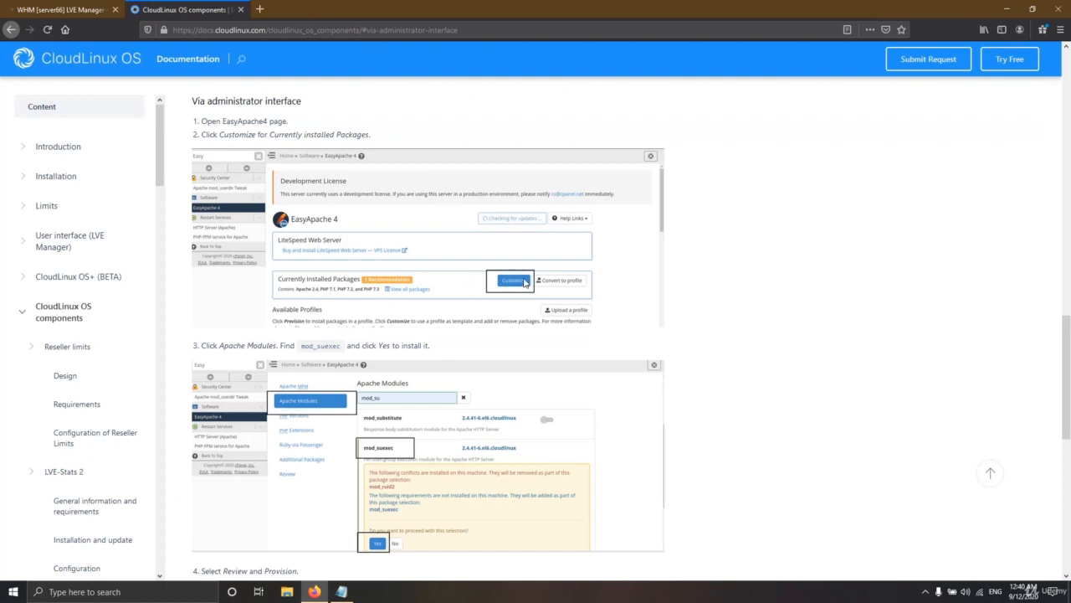
{"action": "left_click", "coordinate": [61, 9]}
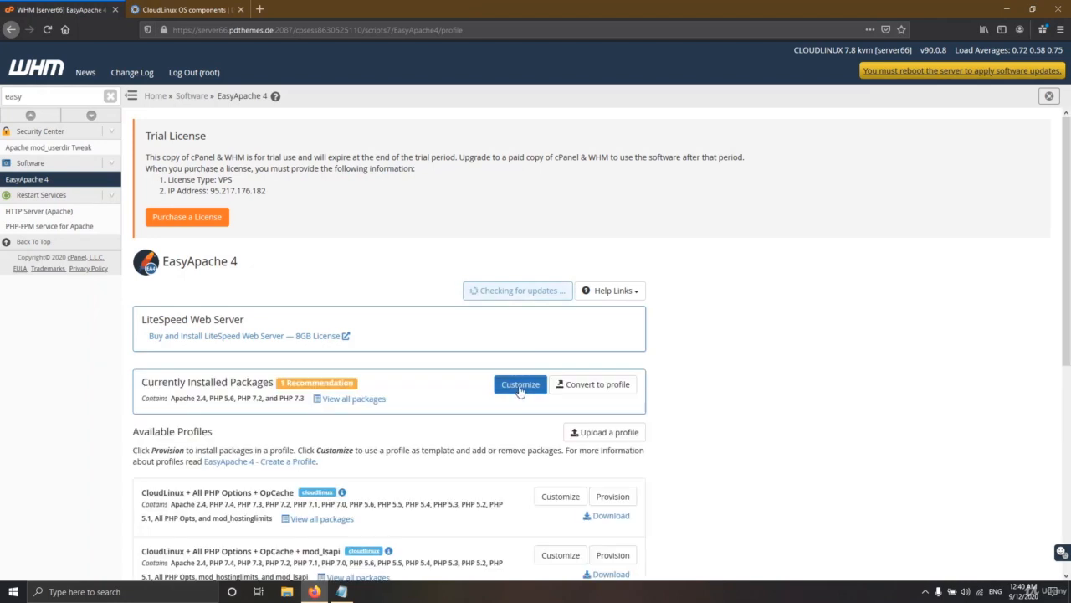
Step: Customize the currently installed packages and show the Apache Modules list
{"action": "left_click", "coordinate": [519, 388]}
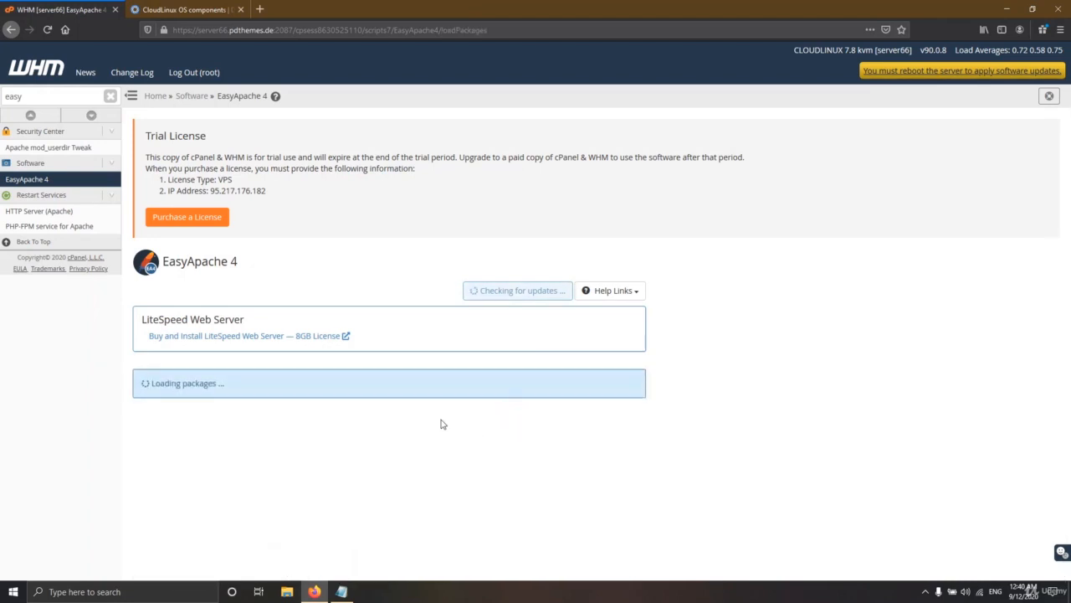
{"action": "left_click", "coordinate": [134, 9]}
{"action": "scroll", "coordinate": [327, 276], "scroll_direction": "down", "scroll_amount": 3}
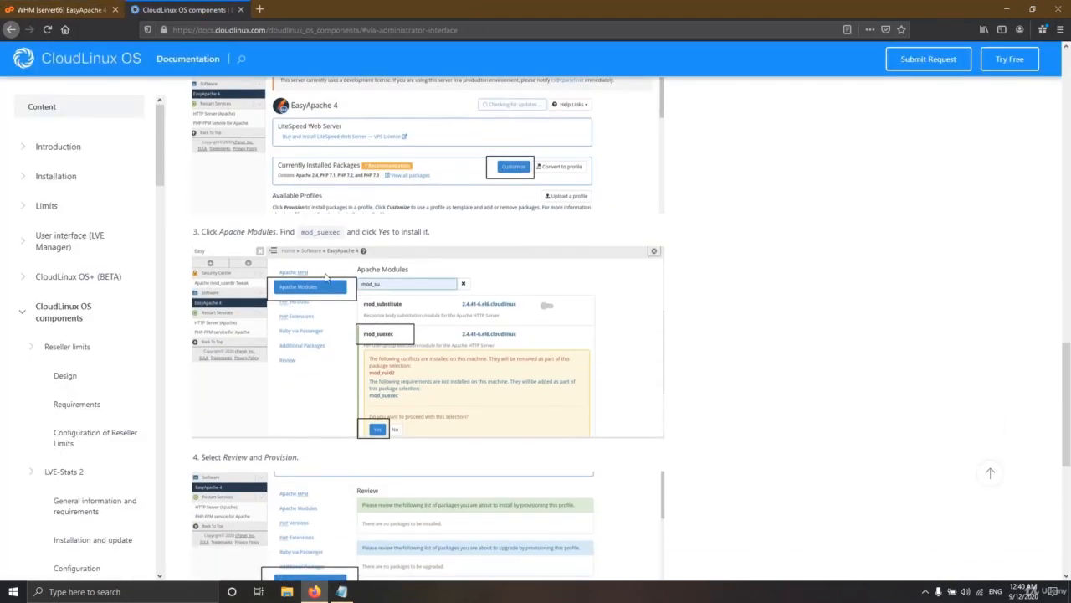
{"action": "left_click", "coordinate": [79, 9]}
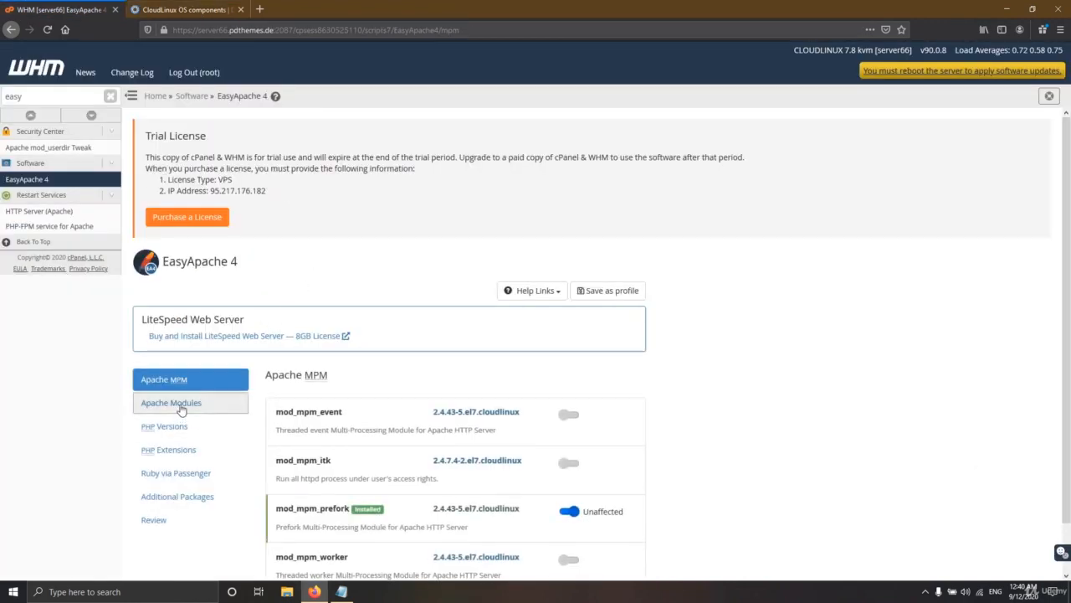
{"action": "left_click", "coordinate": [177, 403]}
{"action": "scroll", "coordinate": [388, 360], "scroll_direction": "down", "scroll_amount": 4}
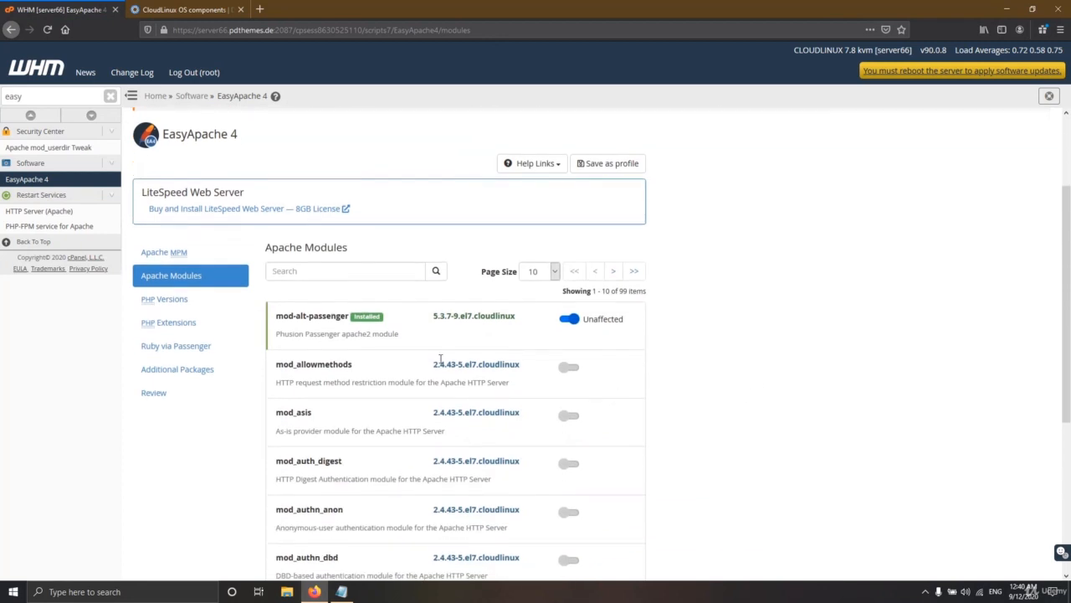
{"action": "left_click", "coordinate": [163, 7]}
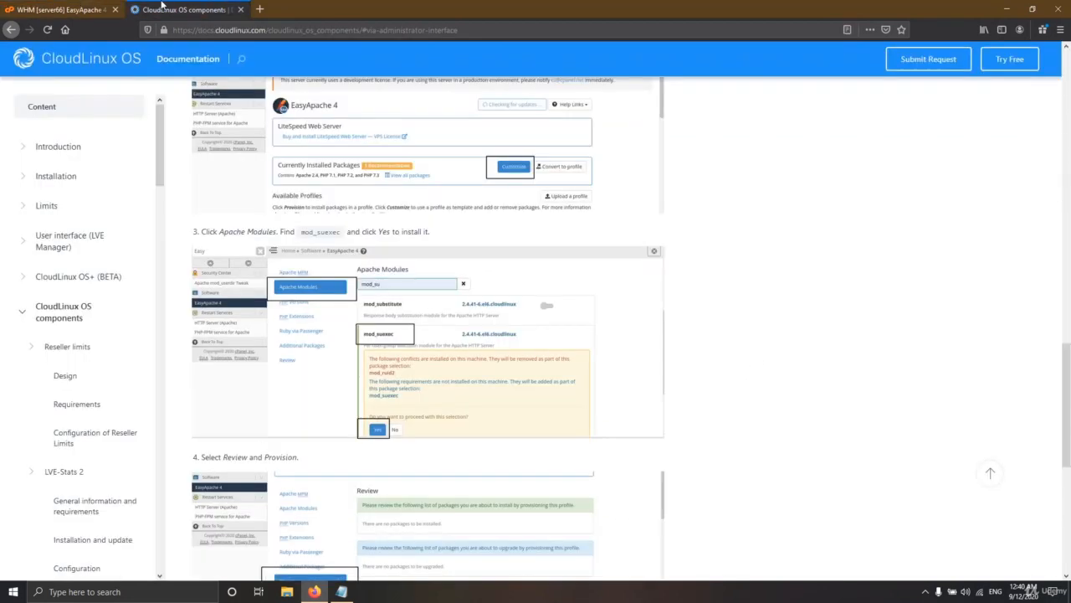
{"action": "left_click", "coordinate": [73, 10]}
Step: Search for mod_suexec, set it to install, and accept removing the conflicting mod_ruid2
{"action": "left_click", "coordinate": [333, 203]}
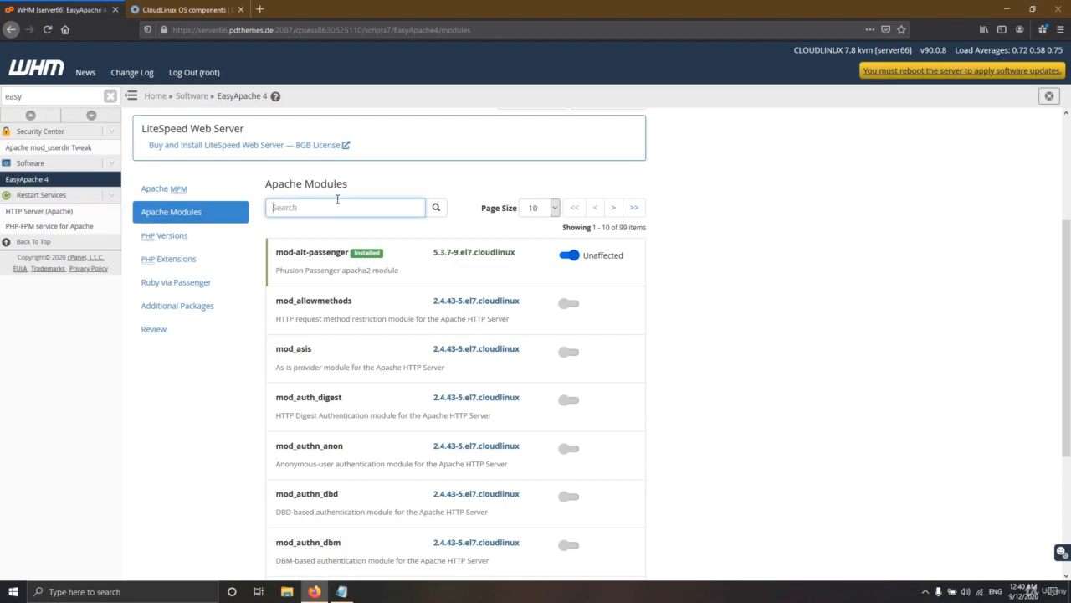
{"action": "type", "text": "mod_"}
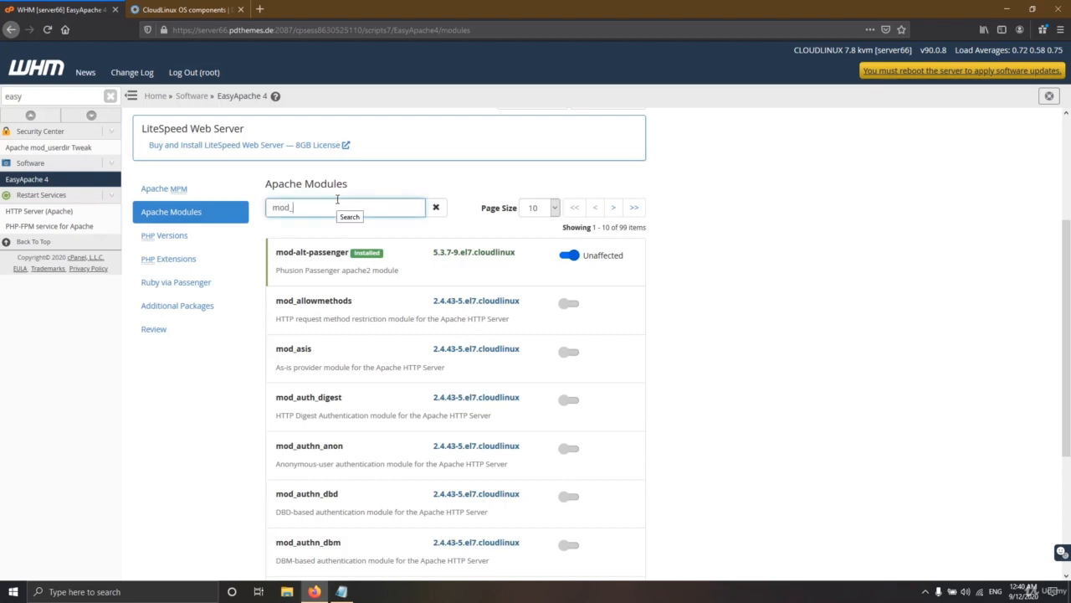
{"action": "type", "text": "s"}
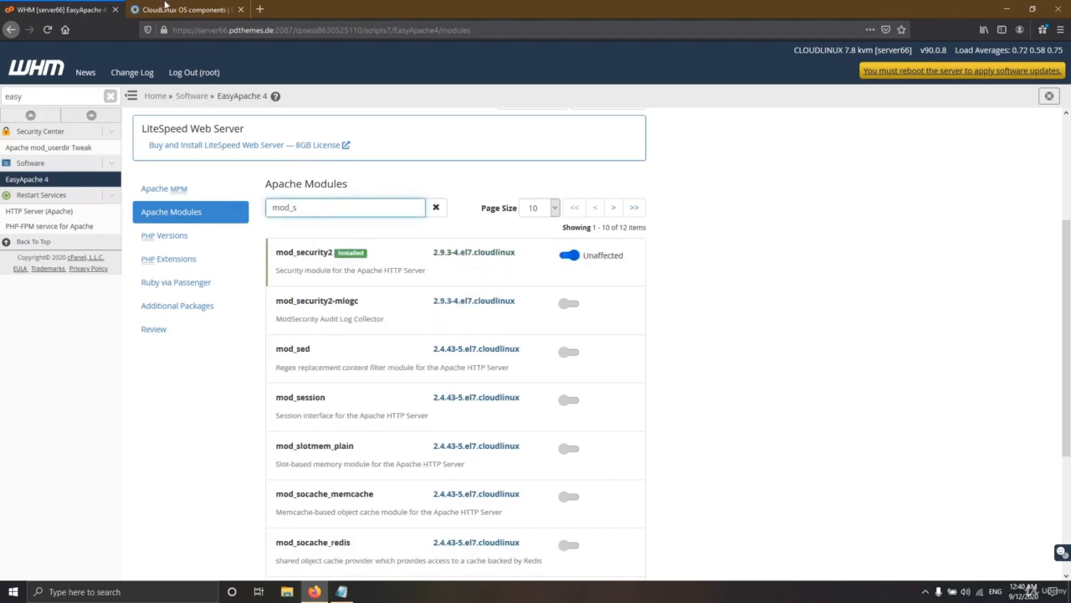
{"action": "left_click", "coordinate": [168, 9]}
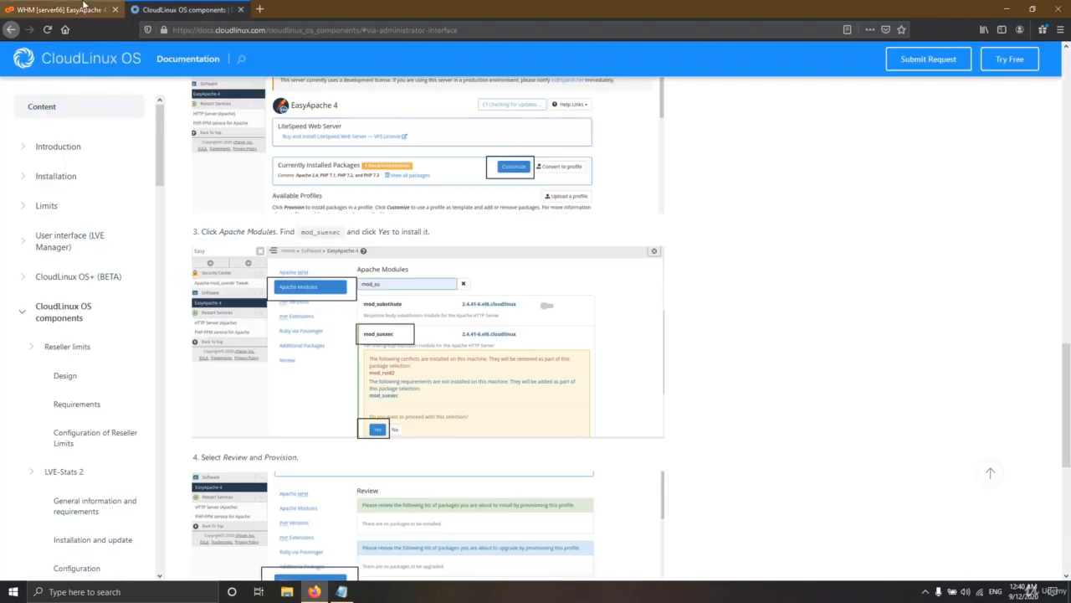
{"action": "left_click", "coordinate": [85, 7]}
{"action": "type", "text": "ue"}
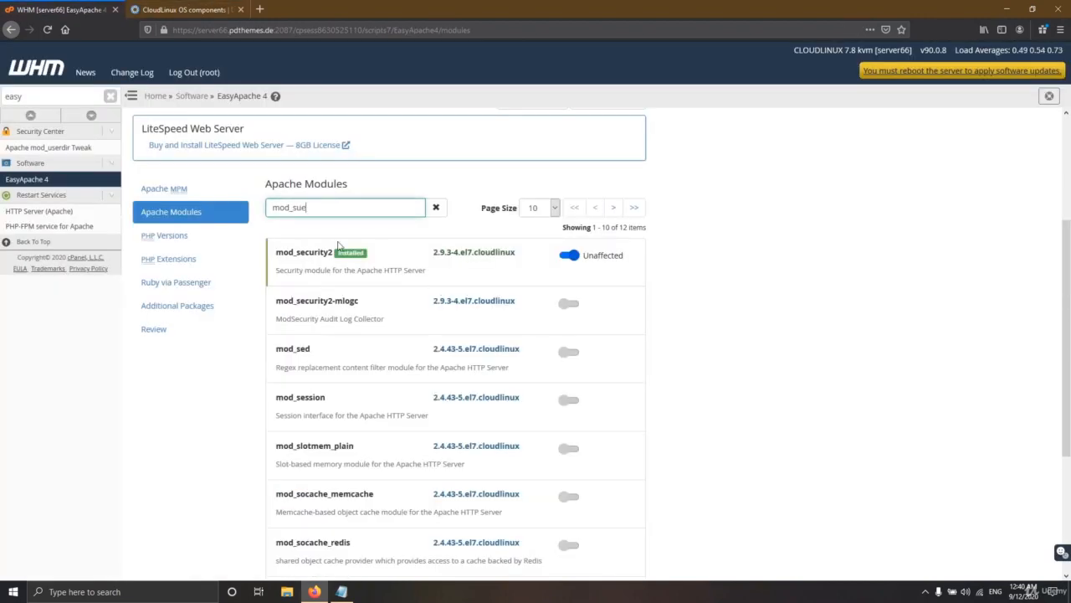
{"action": "type", "text": "x"}
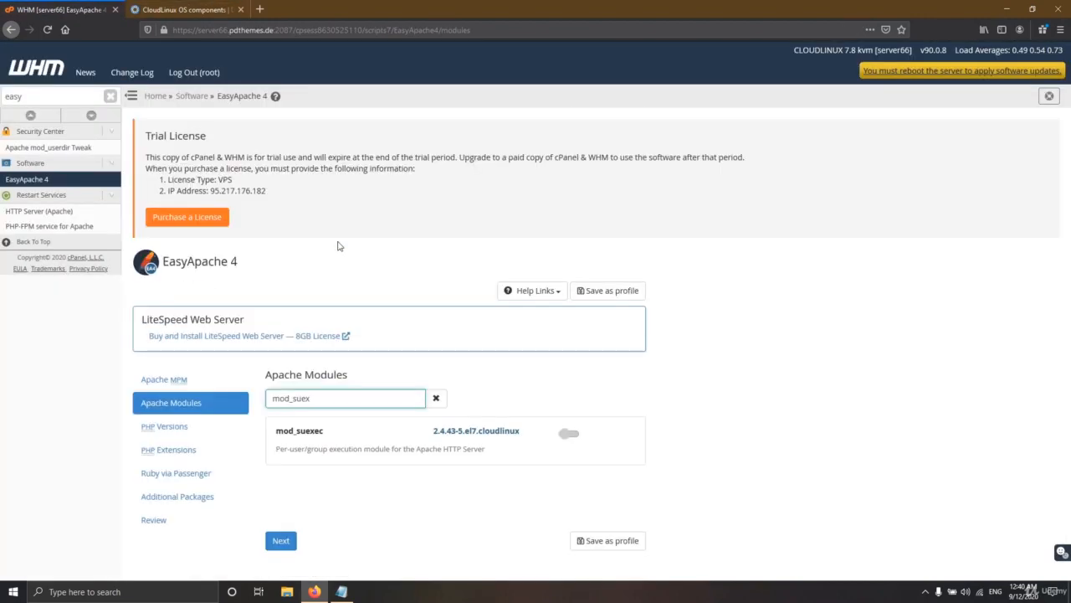
{"action": "left_click", "coordinate": [568, 433]}
{"action": "scroll", "coordinate": [498, 449], "scroll_direction": "down", "scroll_amount": 2}
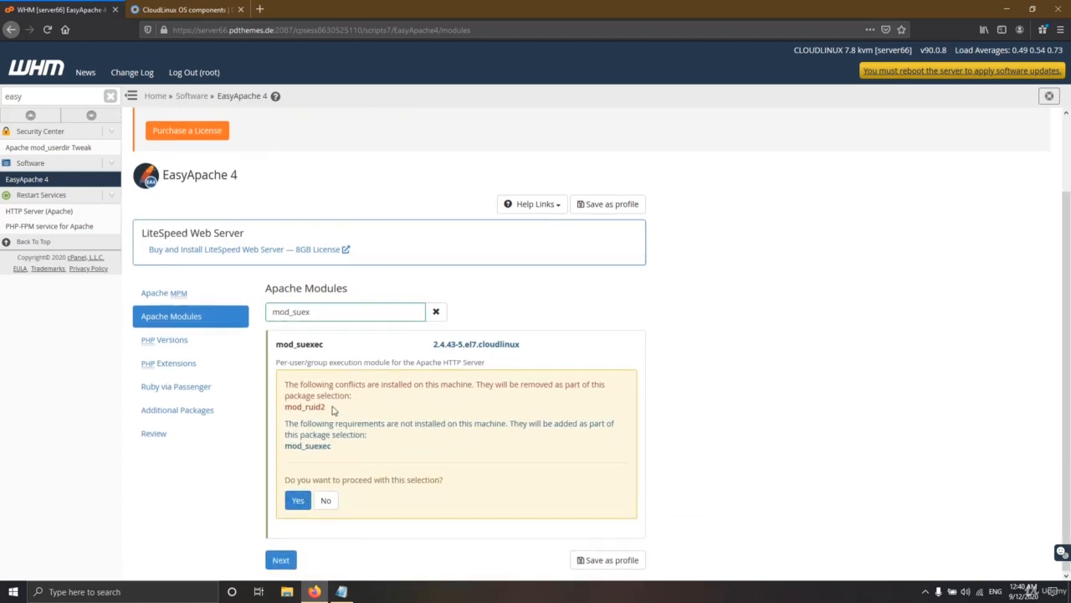
{"action": "left_click_drag", "start_coordinate": [332, 409], "coordinate": [291, 408]}
{"action": "left_click", "coordinate": [298, 500]}
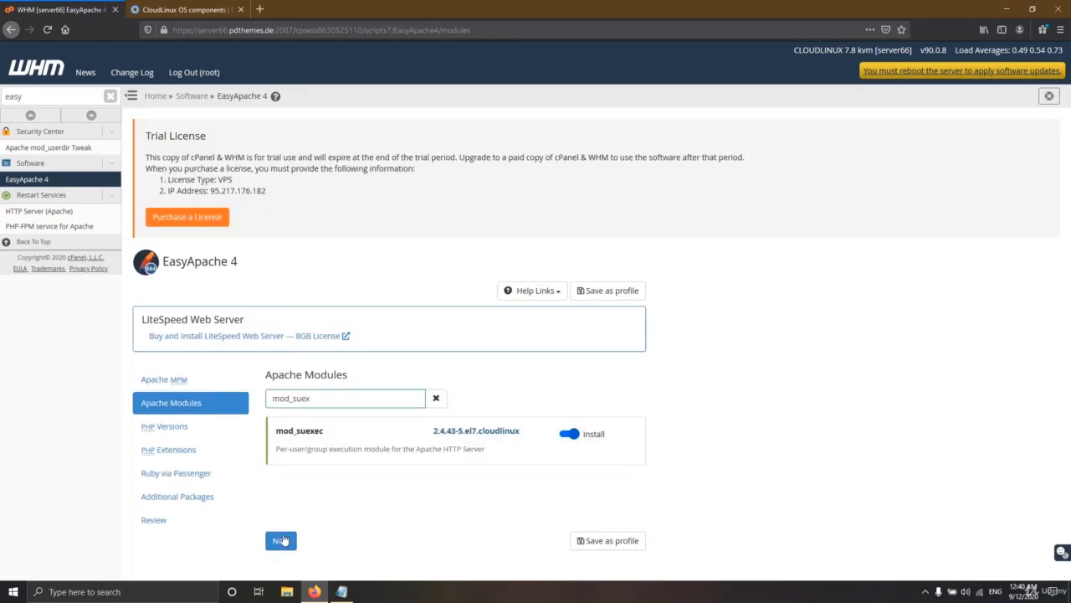
Step: Open the Review page listing mod_suexec to install and mod_ruid2 to uninstall
{"action": "left_click", "coordinate": [188, 523]}
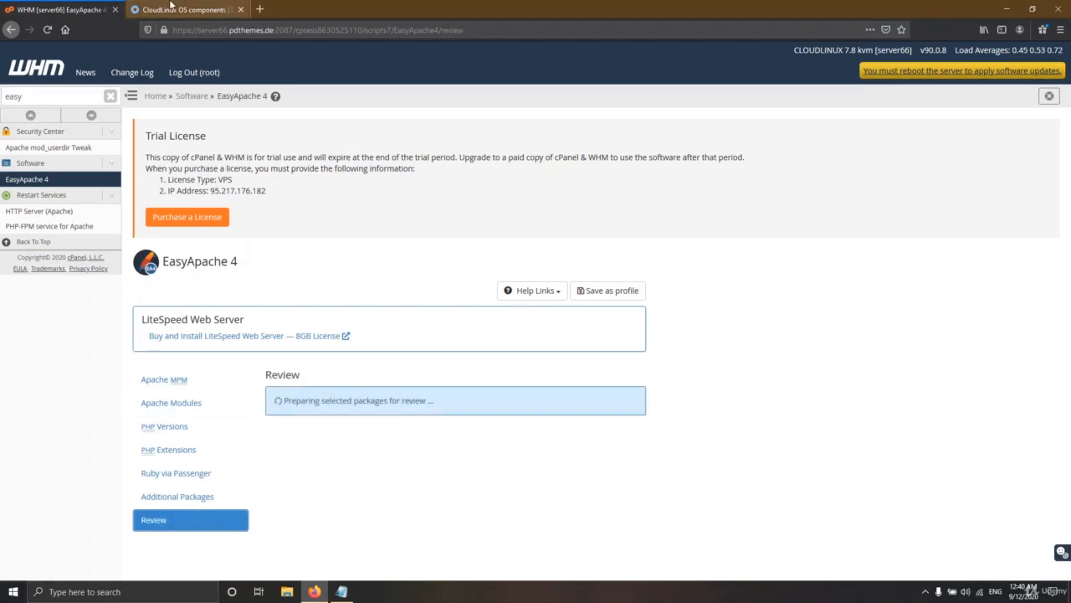
{"action": "left_click", "coordinate": [180, 9]}
{"action": "scroll", "coordinate": [307, 311], "scroll_direction": "down", "scroll_amount": 3}
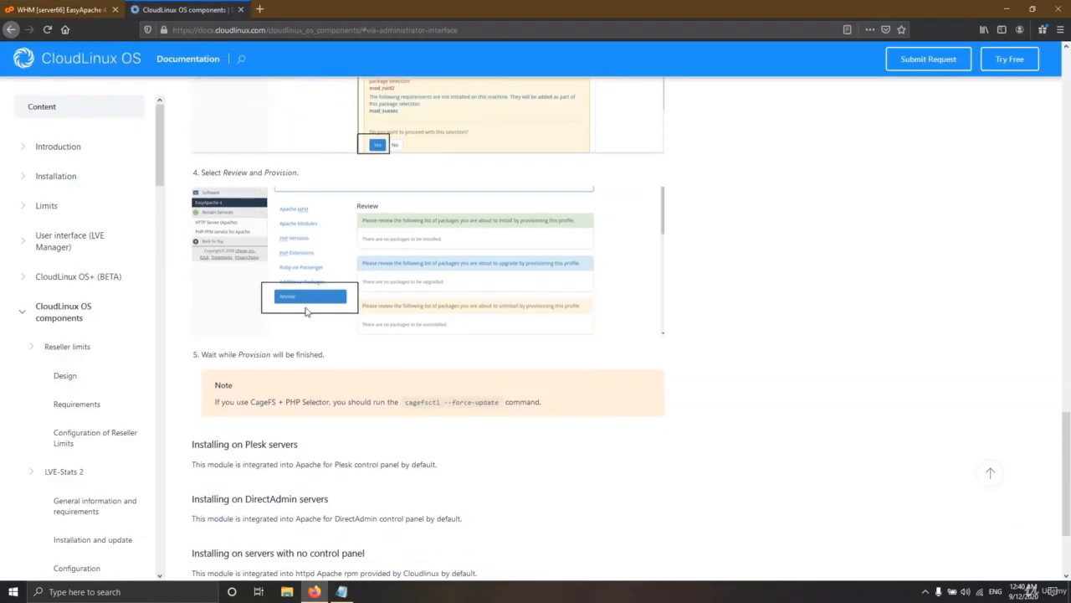
{"action": "left_click", "coordinate": [77, 11]}
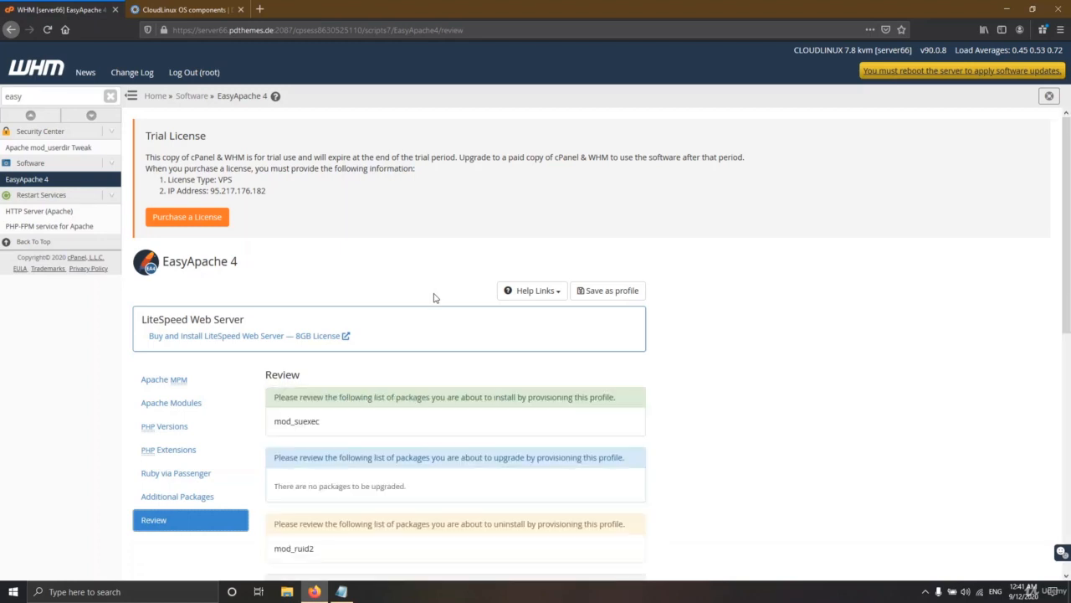
Step: Start provisioning the mod_suexec install and mod_ruid2 removal
{"action": "scroll", "coordinate": [416, 370], "scroll_direction": "down", "scroll_amount": 1}
{"action": "scroll", "coordinate": [417, 371], "scroll_direction": "down", "scroll_amount": 10}
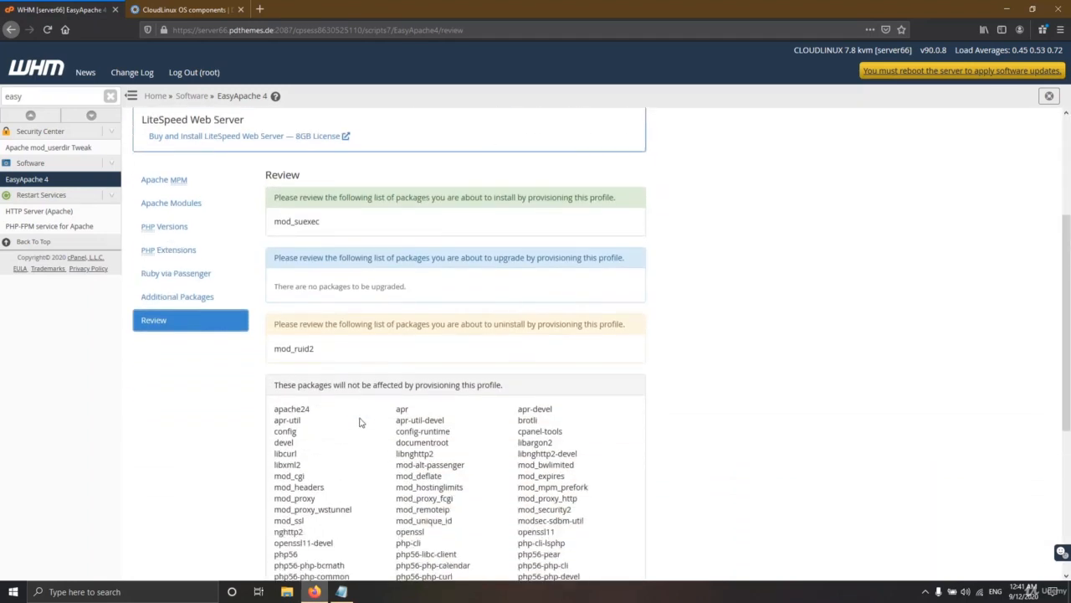
{"action": "left_click", "coordinate": [298, 557]}
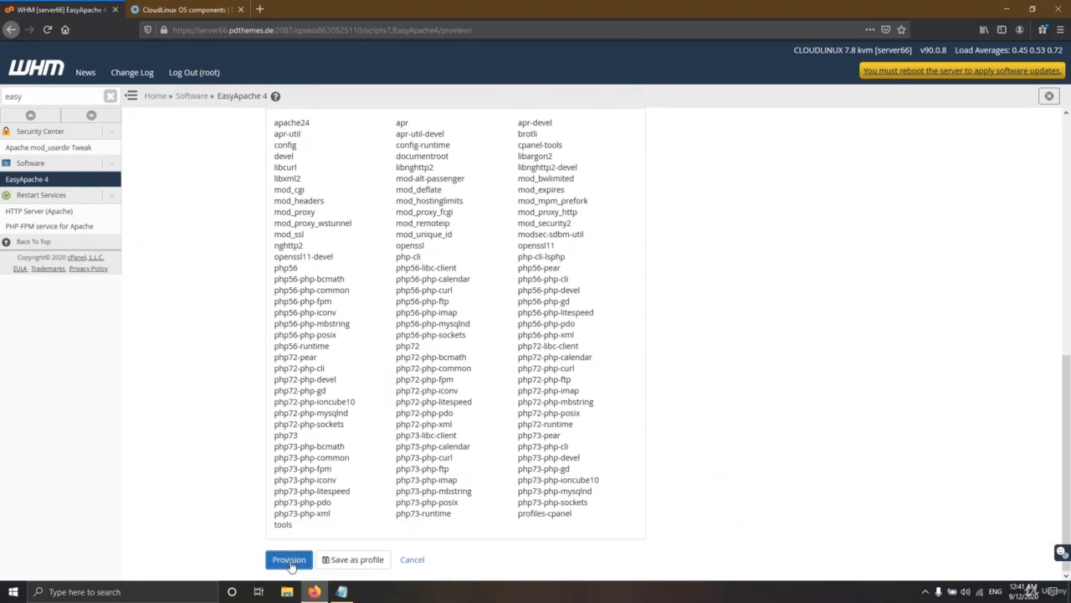
{"action": "scroll", "coordinate": [366, 435], "scroll_direction": "down", "scroll_amount": 4}
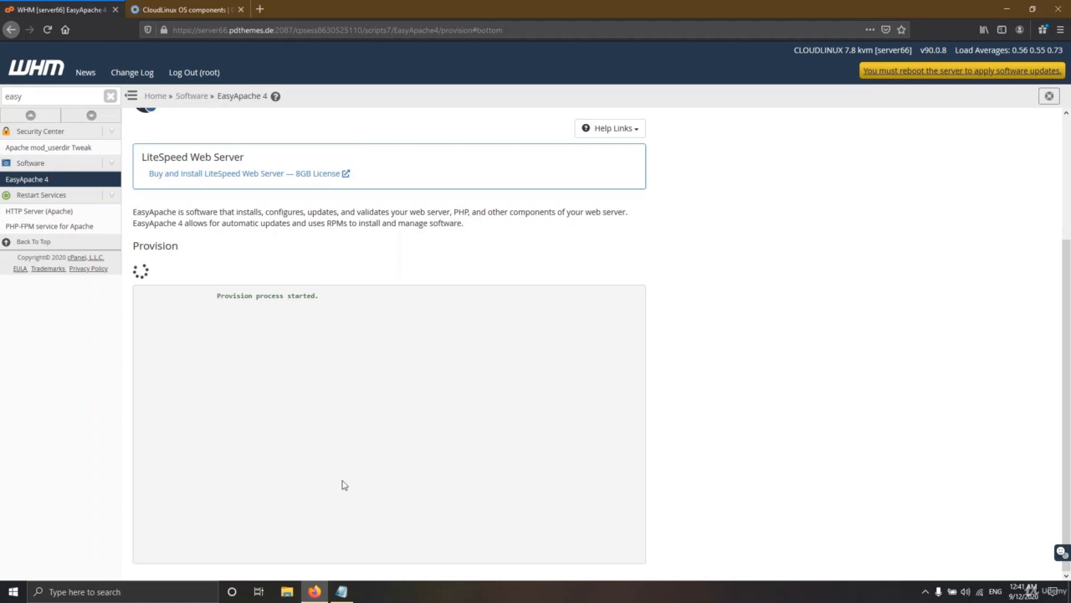
Step: Select the cagefsctl --force-update command in the CloudLinux documentation note
{"action": "left_click", "coordinate": [182, 9]}
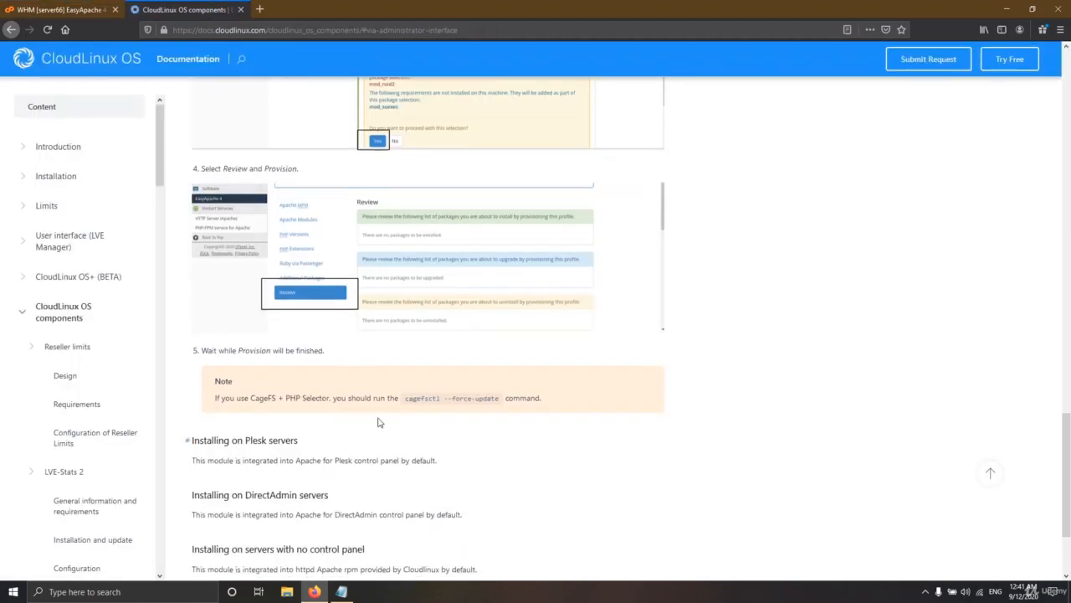
{"action": "scroll", "coordinate": [377, 421], "scroll_direction": "down", "scroll_amount": 1}
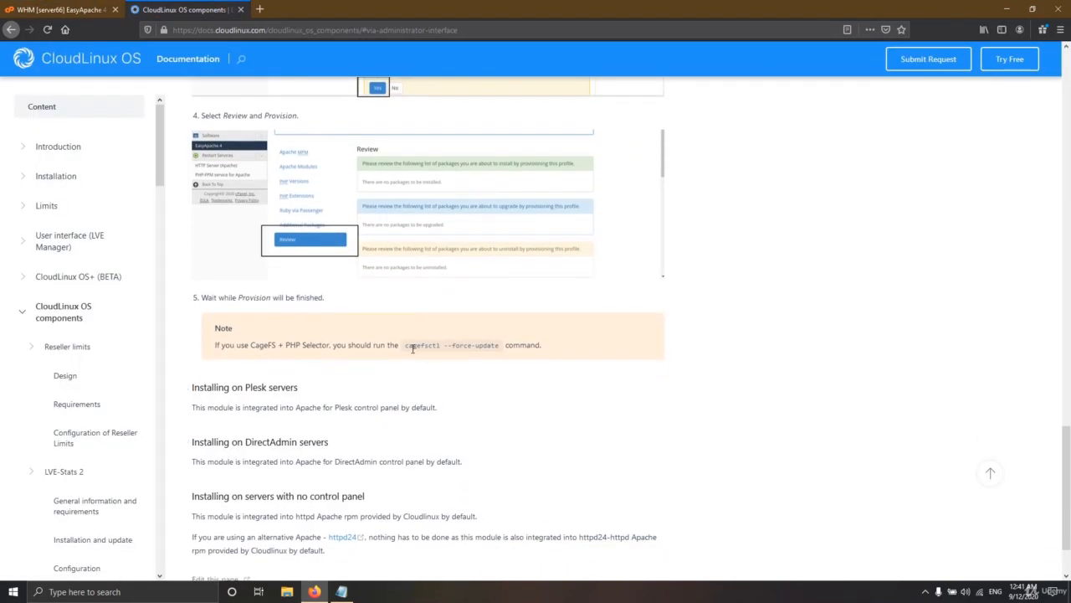
{"action": "left_click_drag", "start_coordinate": [407, 346], "coordinate": [500, 349]}
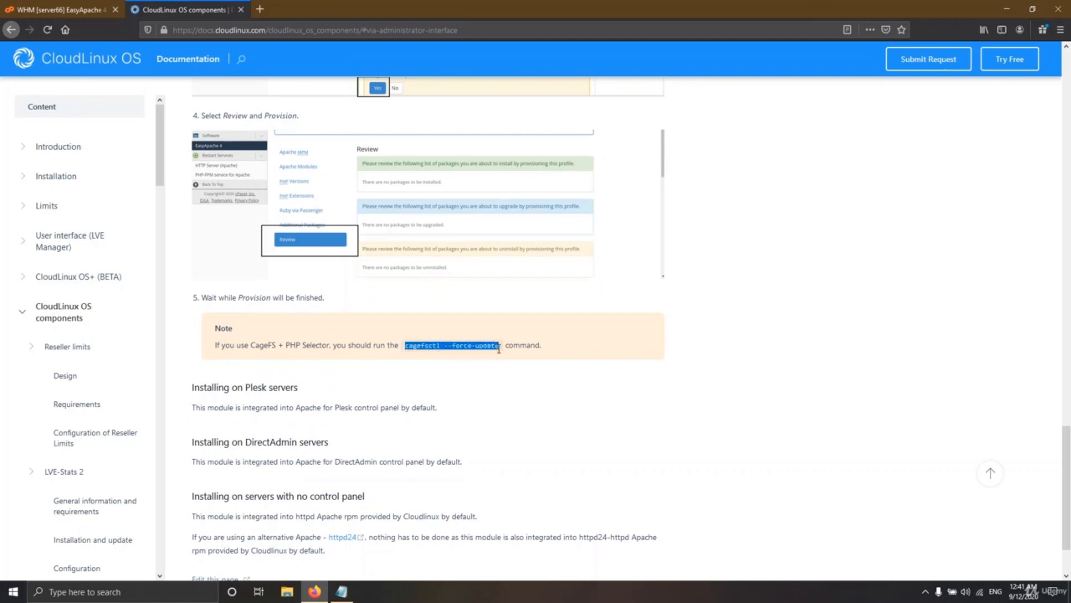
Step: Launch Git Bash and move and widen its window mid-screen
{"action": "key", "text": "super"}
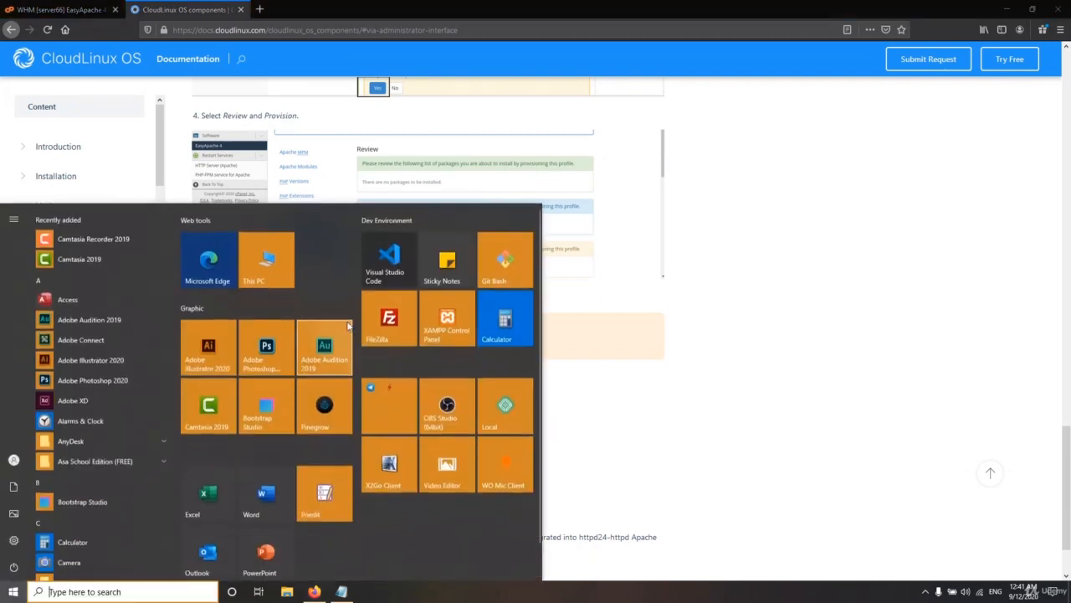
{"action": "left_click", "coordinate": [519, 251]}
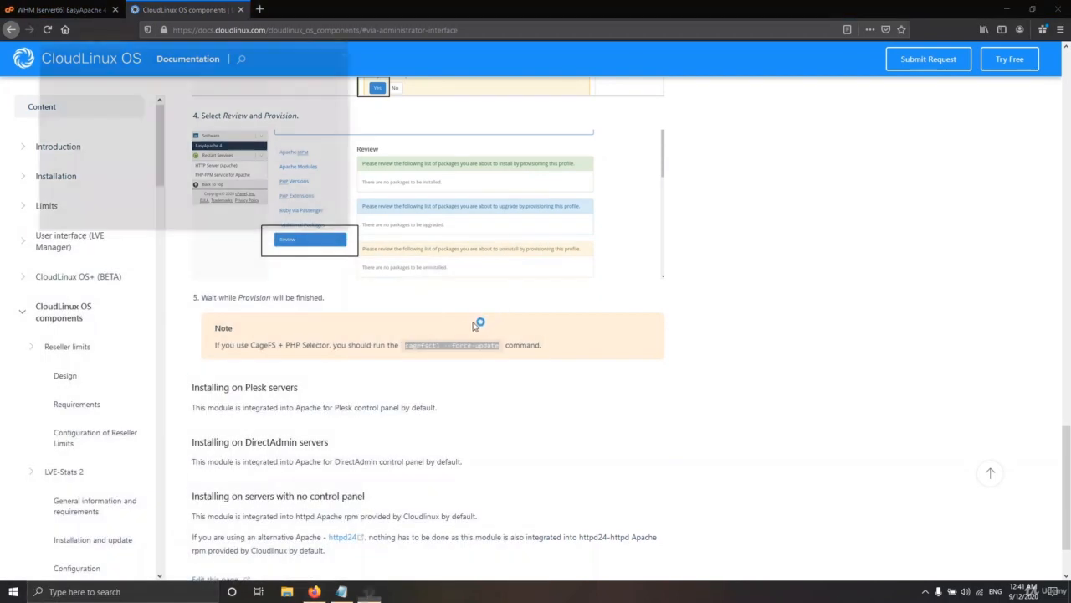
{"action": "left_click_drag", "start_coordinate": [226, 43], "coordinate": [496, 313]}
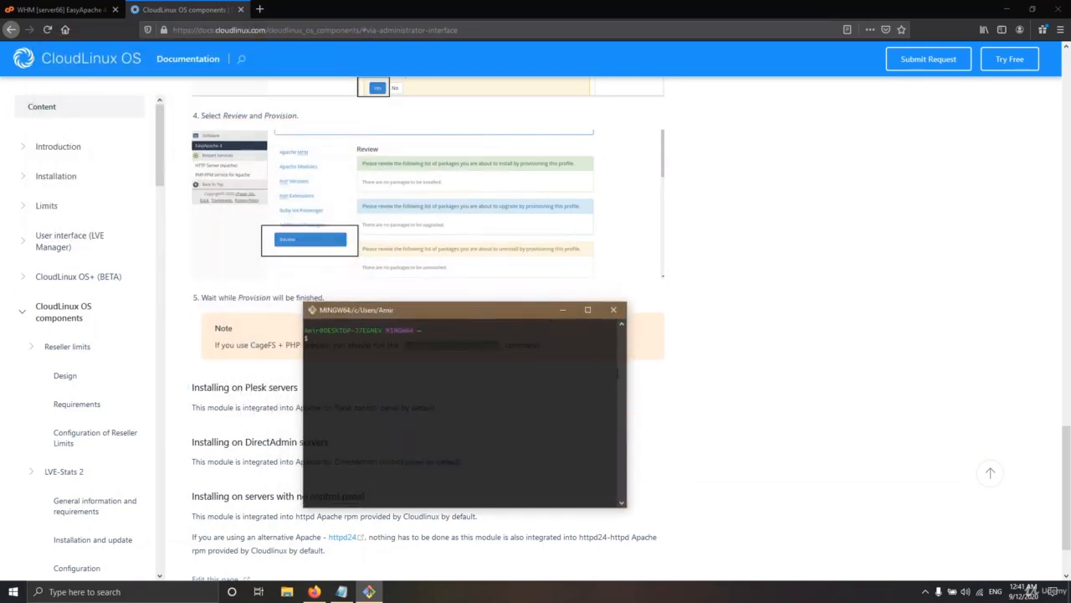
{"action": "left_click_drag", "start_coordinate": [634, 379], "coordinate": [804, 380]}
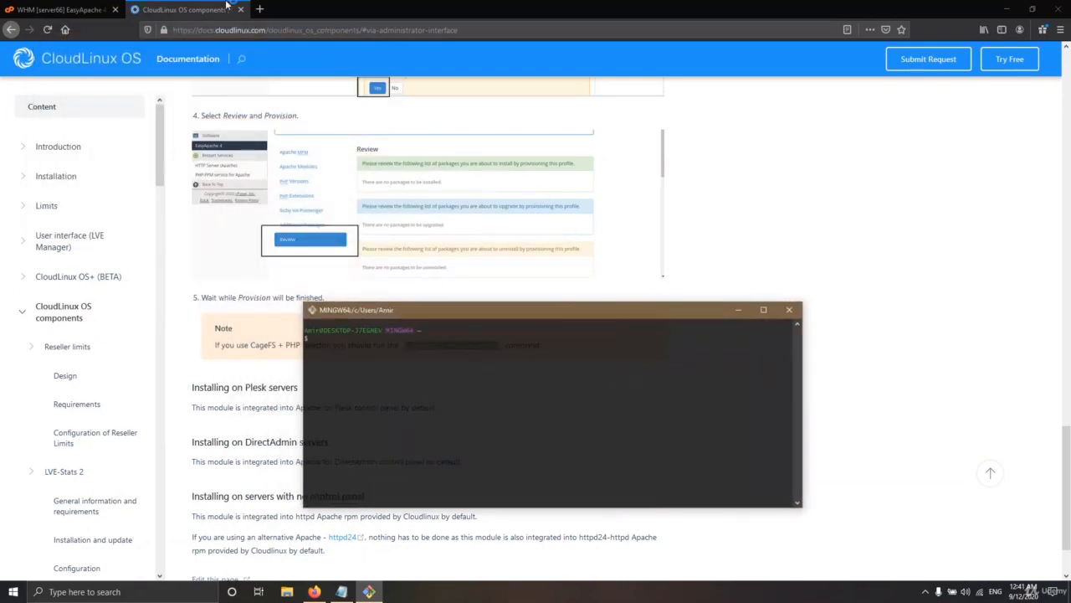
Step: Copy the root password from cpanel.txt, SSH into server66 as root, and return to EasyApache 4
{"action": "left_click", "coordinate": [342, 591]}
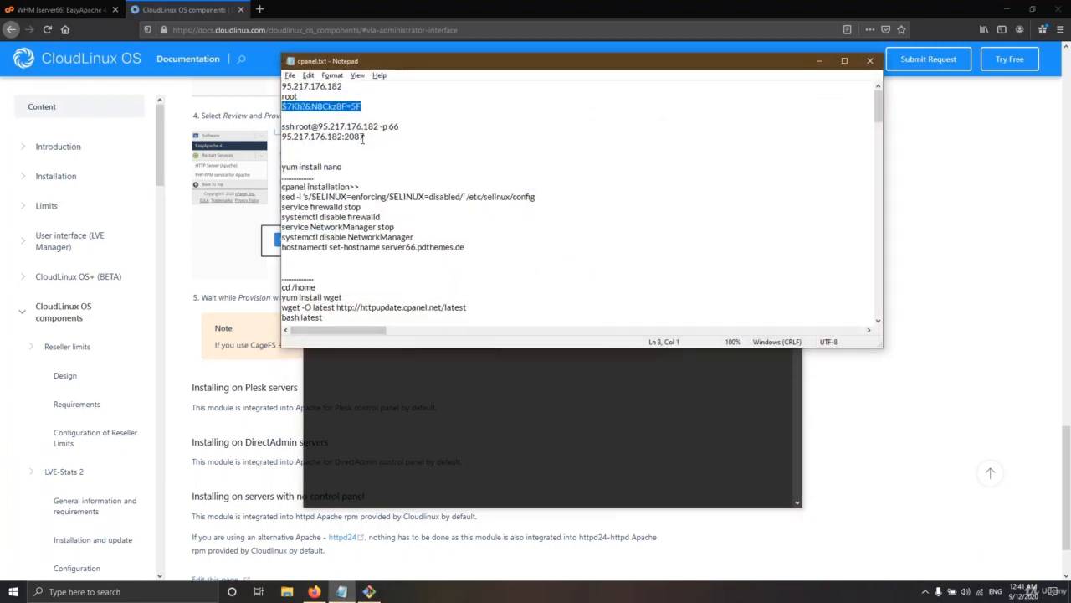
{"action": "right_click", "coordinate": [347, 108]}
{"action": "left_click", "coordinate": [380, 146]}
{"action": "left_click", "coordinate": [341, 591]}
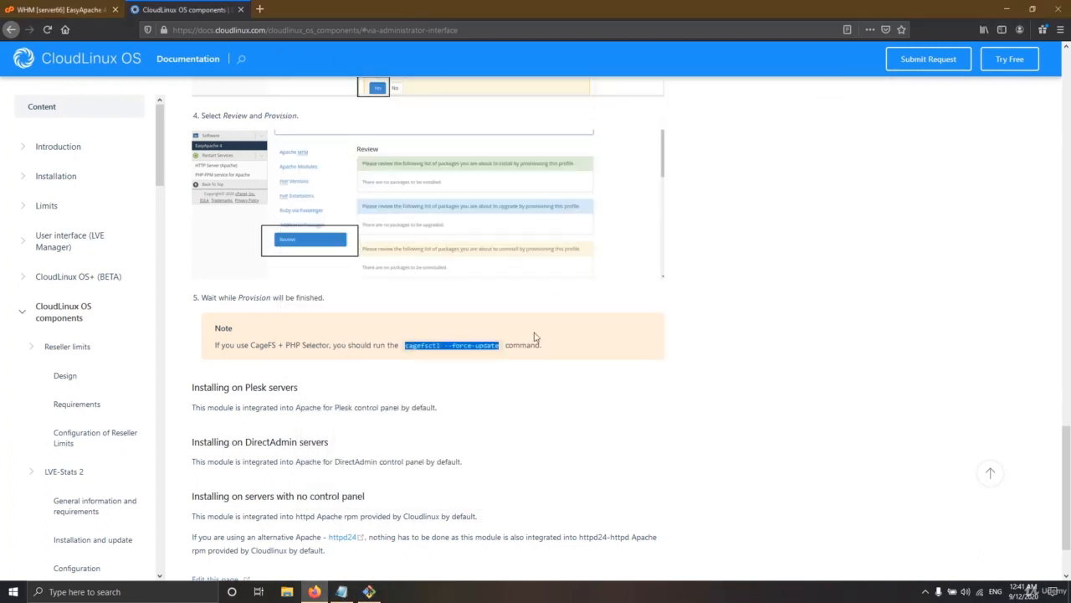
{"action": "left_click", "coordinate": [368, 591]}
{"action": "key", "text": "Up"}
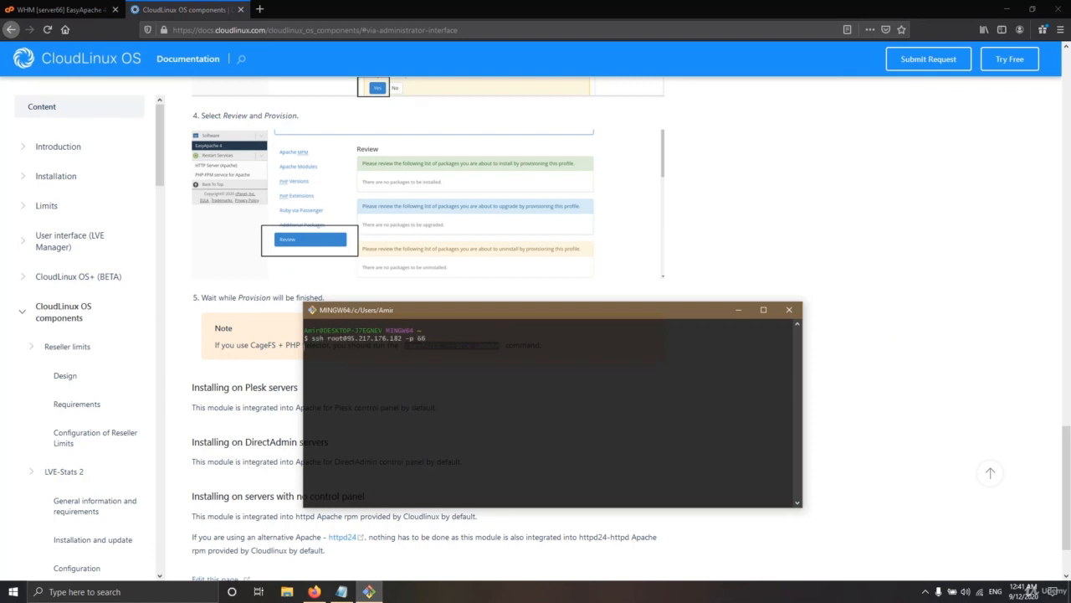
{"action": "key", "text": "Return"}
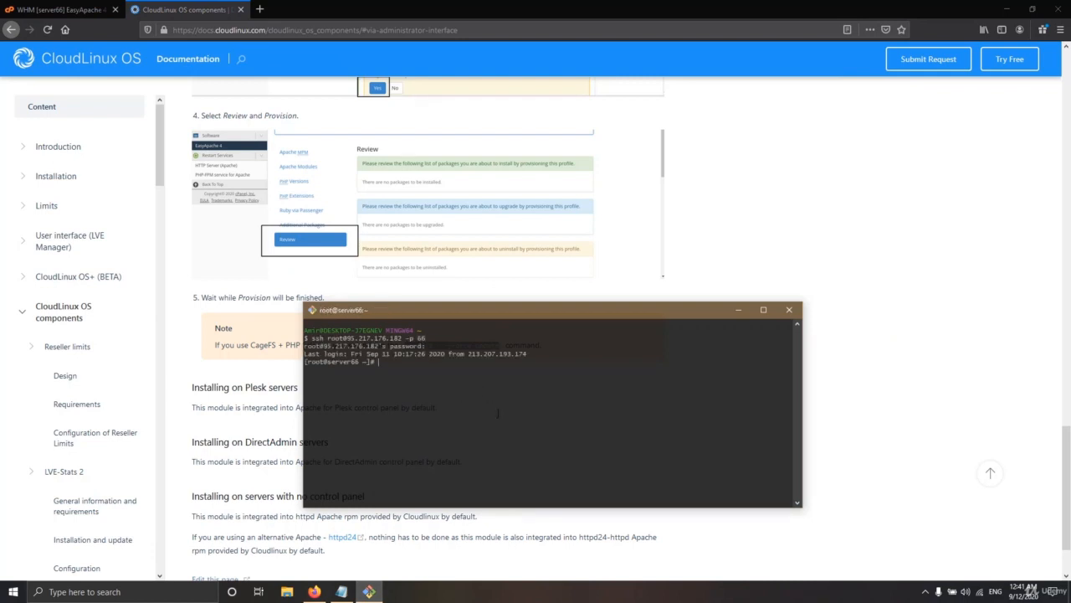
{"action": "left_click", "coordinate": [85, 7]}
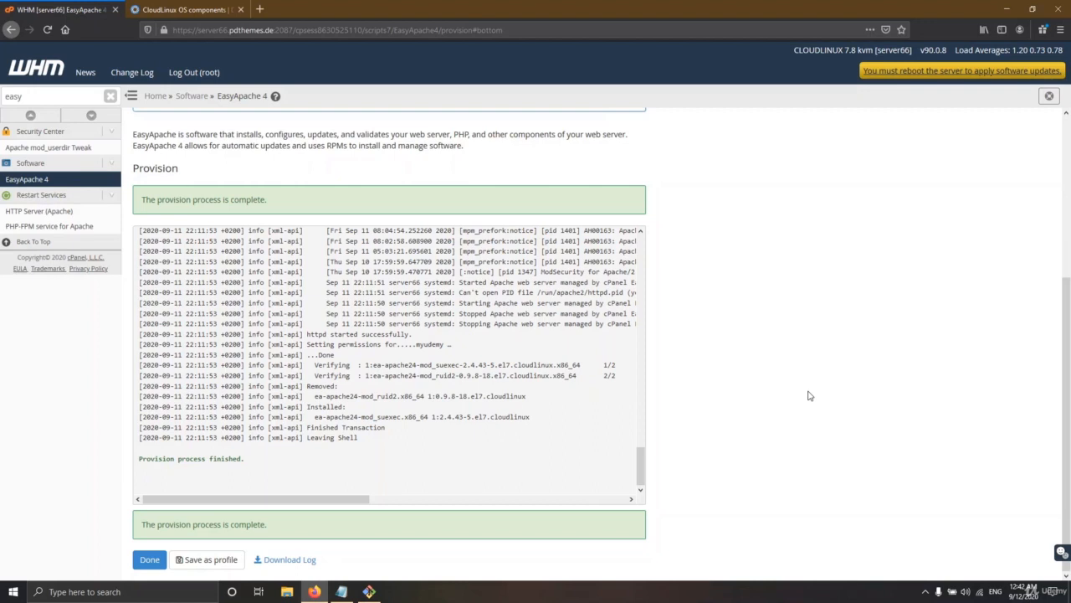
Step: Close out the finished provision and copy 'cagefsctl --force-update' from the docs note
{"action": "left_click", "coordinate": [149, 559]}
{"action": "left_click", "coordinate": [184, 9]}
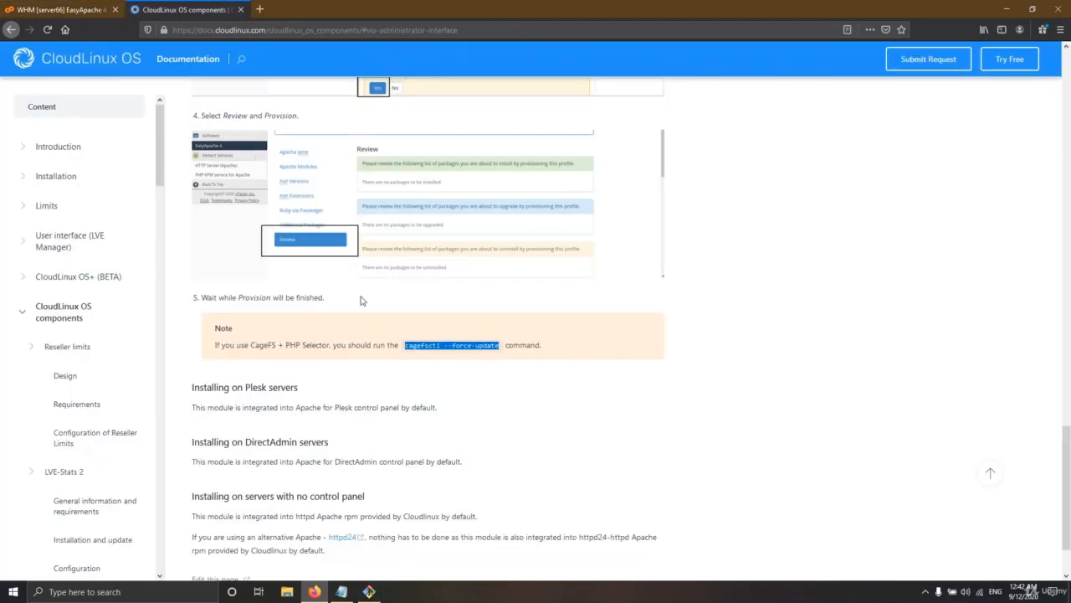
{"action": "right_click", "coordinate": [441, 342]}
{"action": "left_click", "coordinate": [449, 351]}
Step: Paste cagefsctl --force-update at the server66 root prompt in Git Bash
{"action": "left_click", "coordinate": [369, 591]}
{"action": "right_click", "coordinate": [422, 360]}
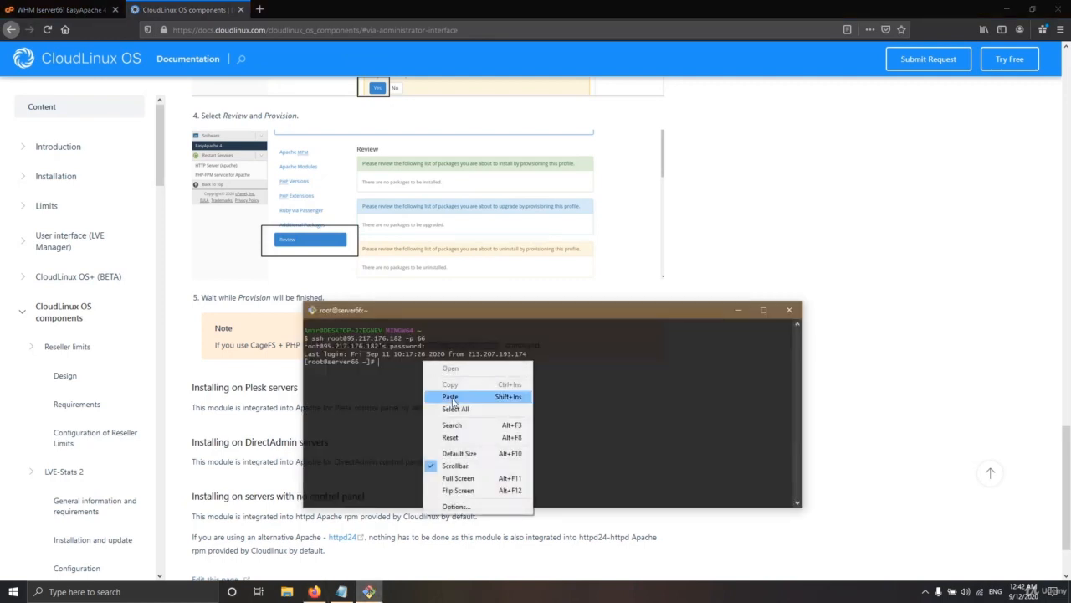
{"action": "left_click", "coordinate": [466, 397]}
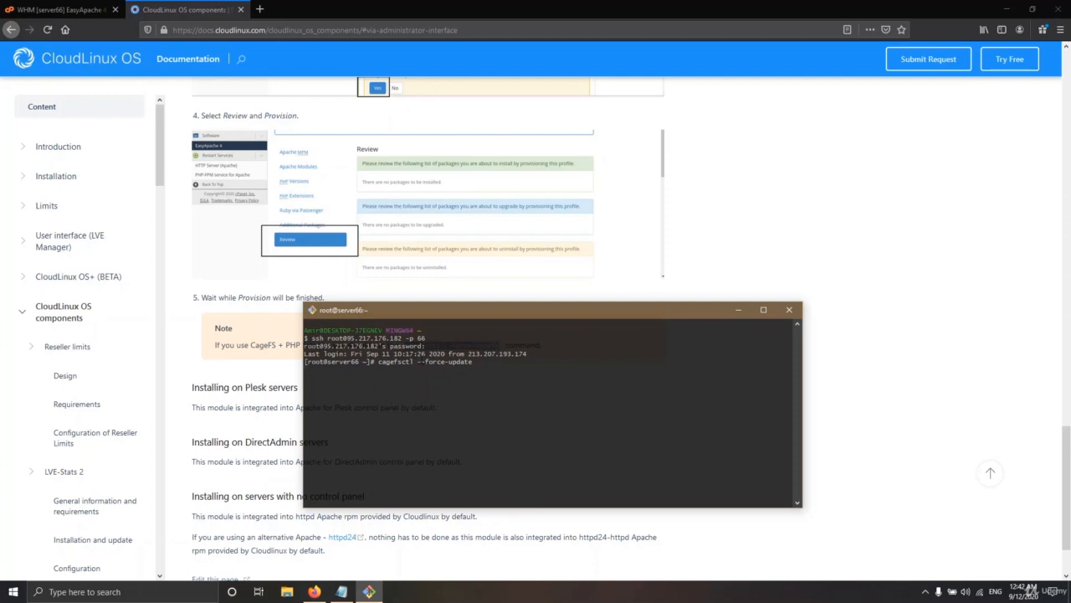
{"action": "left_click_drag", "start_coordinate": [485, 309], "coordinate": [524, 251]}
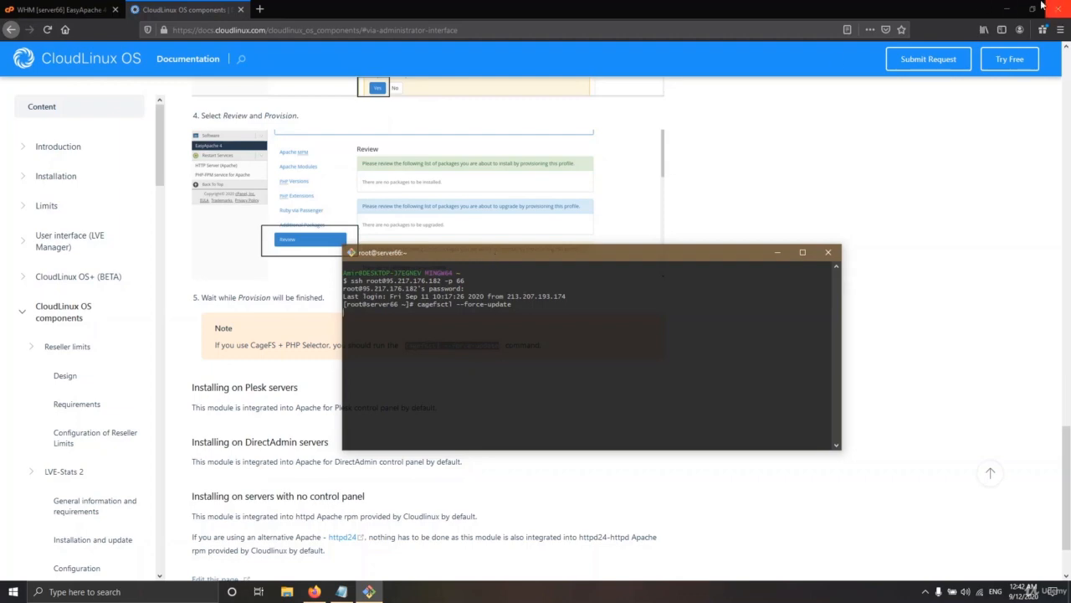
{"action": "left_click", "coordinate": [1009, 8]}
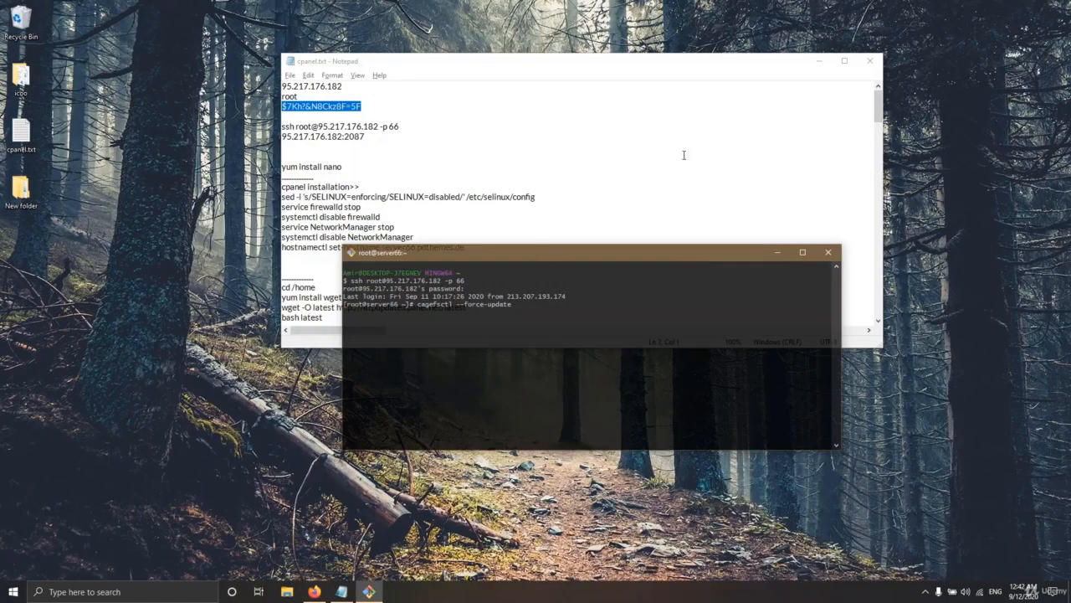
Step: Minimize Notepad and enlarge the Git Bash window, taller and wider
{"action": "left_click", "coordinate": [820, 61]}
{"action": "left_click_drag", "start_coordinate": [521, 246], "coordinate": [521, 136]}
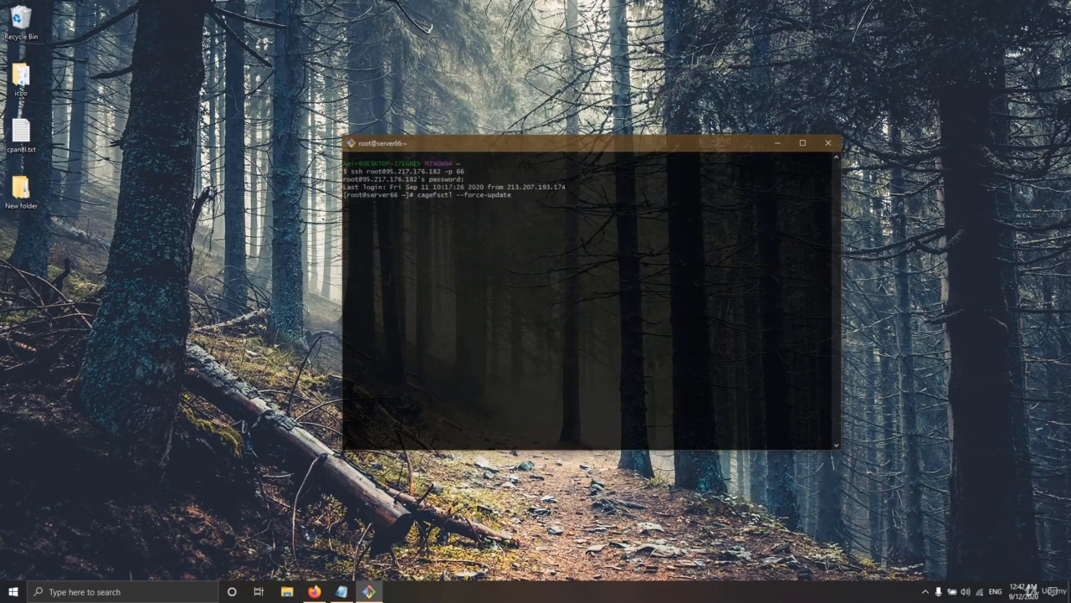
{"action": "left_click_drag", "start_coordinate": [343, 246], "coordinate": [167, 244]}
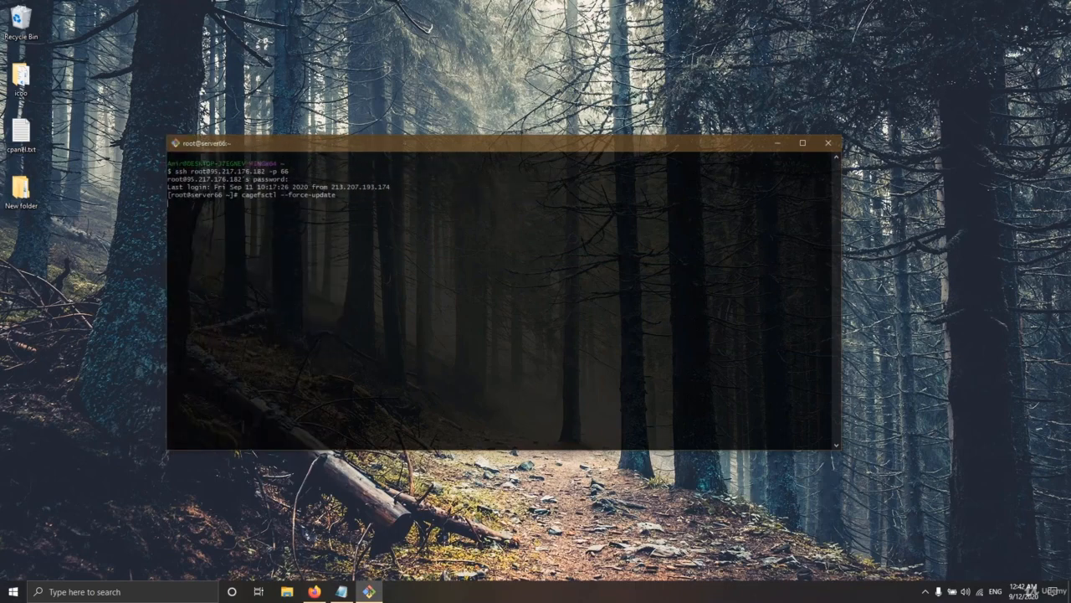
{"action": "left_click_drag", "start_coordinate": [469, 150], "coordinate": [498, 178]}
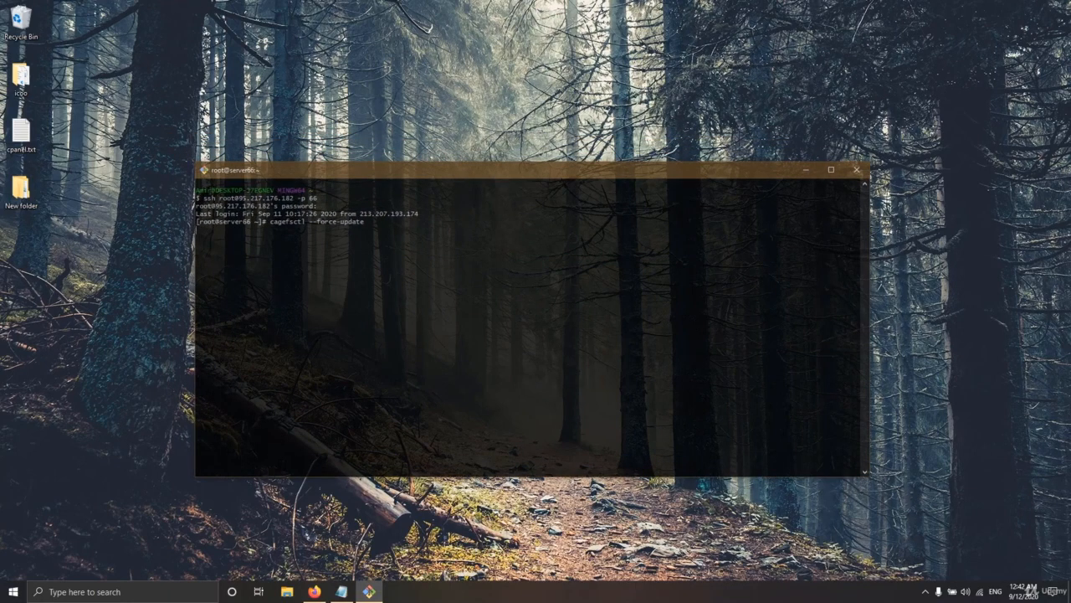
Step: Run cagefsctl --force-update, updating users and user statuses, then bring up the title-bar menu
{"action": "key", "text": "Return"}
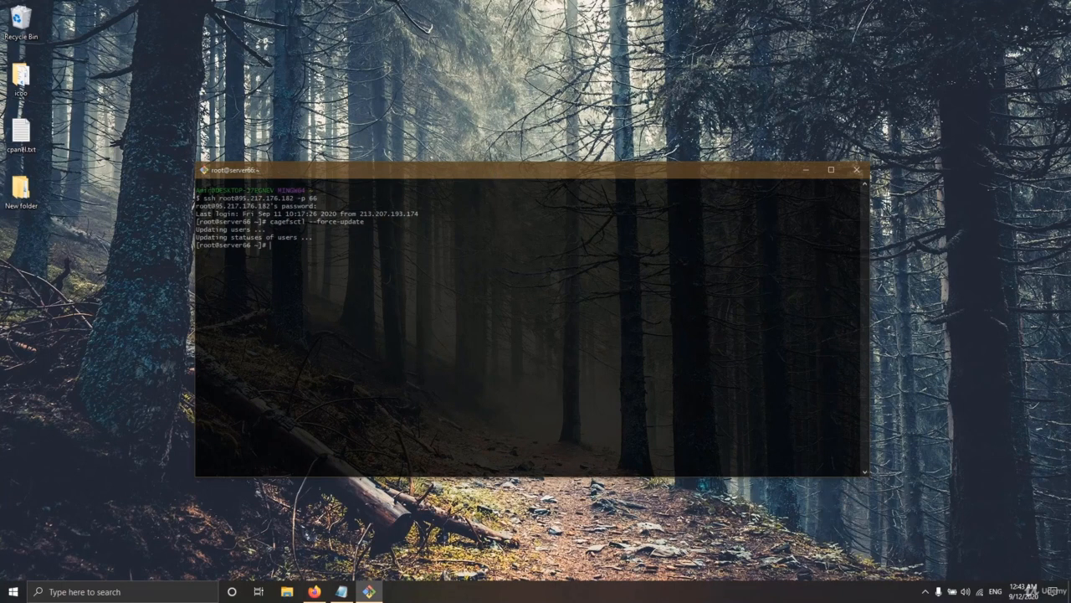
{"action": "right_click", "coordinate": [378, 175]}
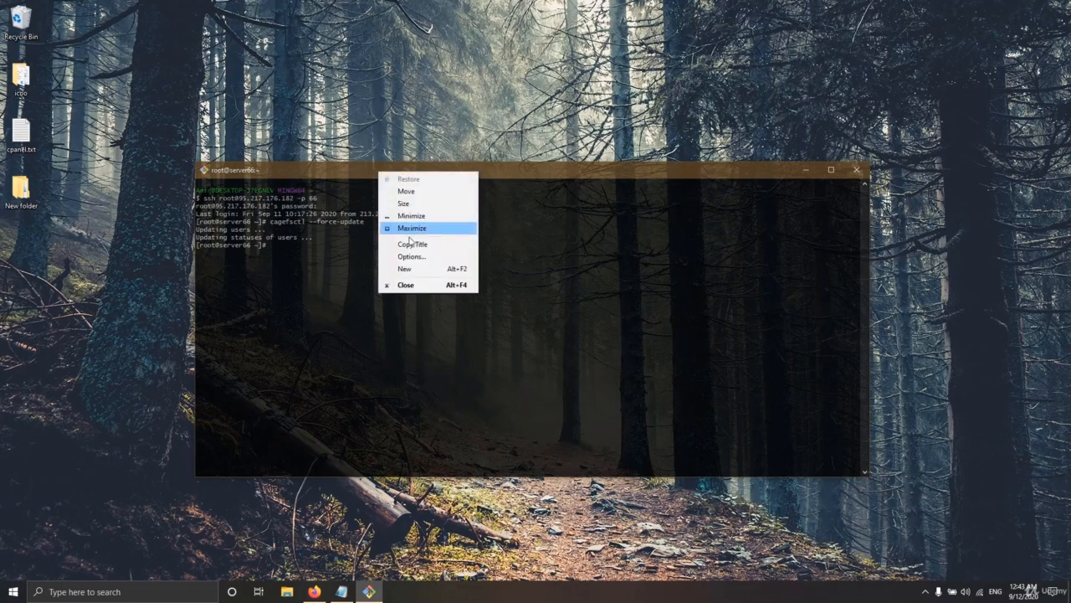
{"action": "left_click", "coordinate": [617, 175]}
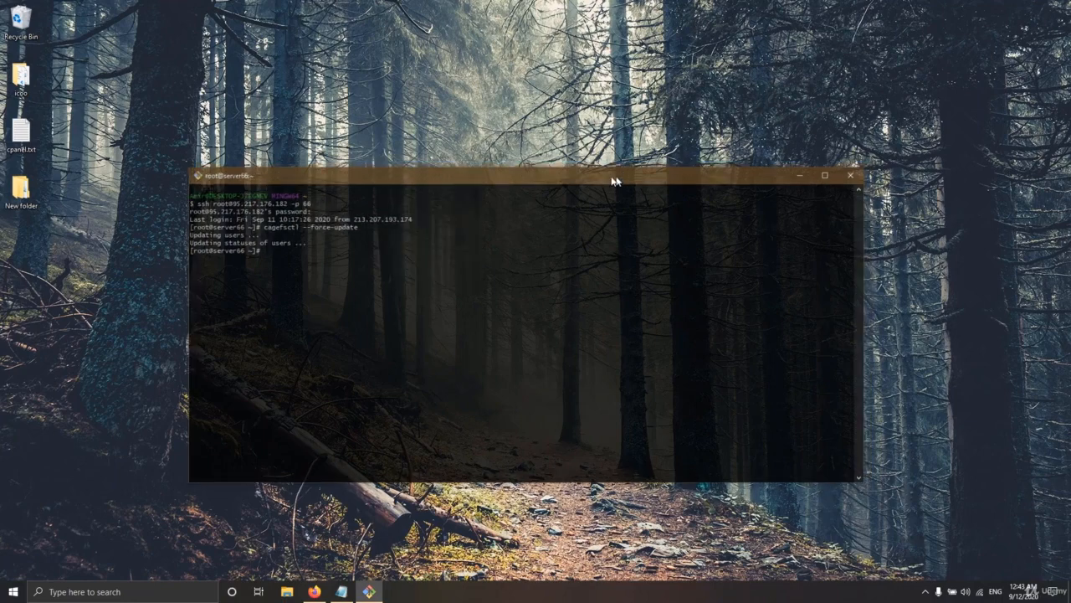
{"action": "left_click_drag", "start_coordinate": [617, 175], "coordinate": [579, 145]}
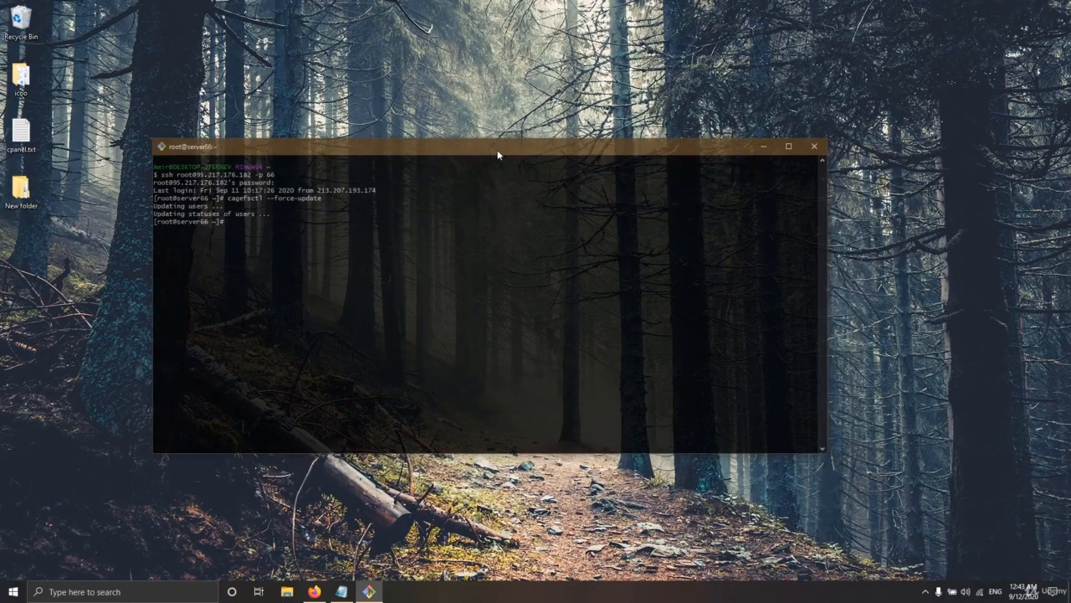
{"action": "left_click_drag", "start_coordinate": [497, 155], "coordinate": [526, 159]}
{"action": "right_click", "coordinate": [525, 159]}
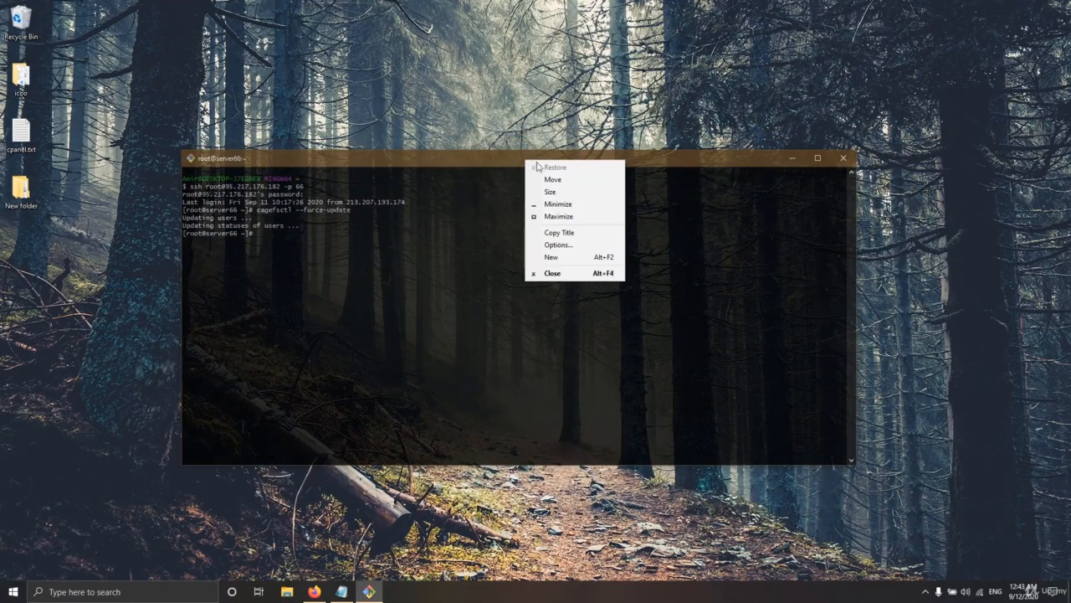
{"action": "right_click", "coordinate": [459, 159]}
Step: In Git Bash Options, browse the colour and Terminal settings, then apply Transparency Off
{"action": "left_click", "coordinate": [499, 245]}
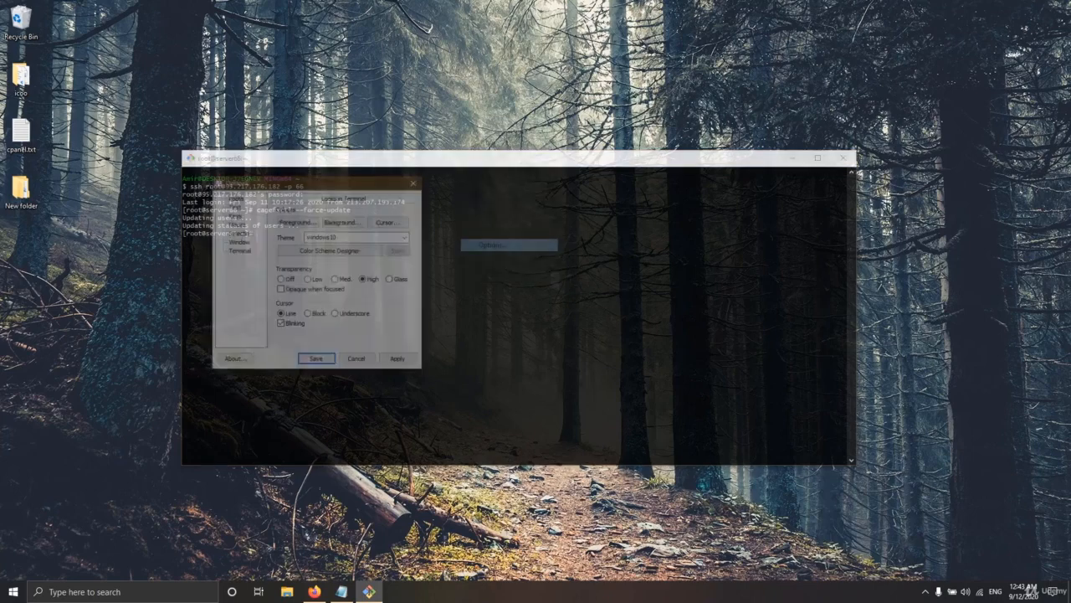
{"action": "left_click", "coordinate": [339, 222]}
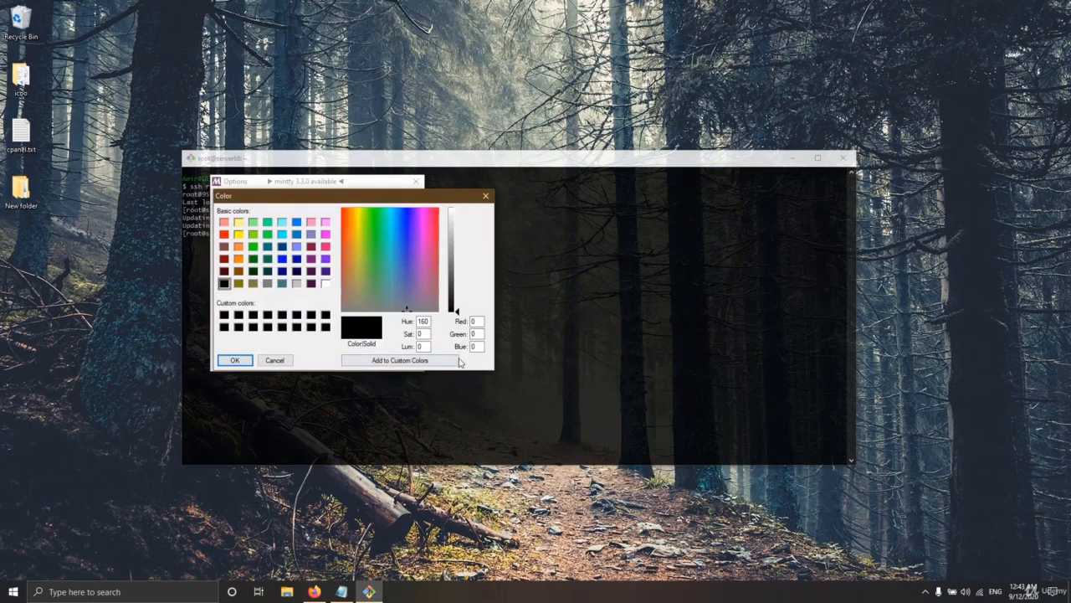
{"action": "left_click", "coordinate": [275, 359]}
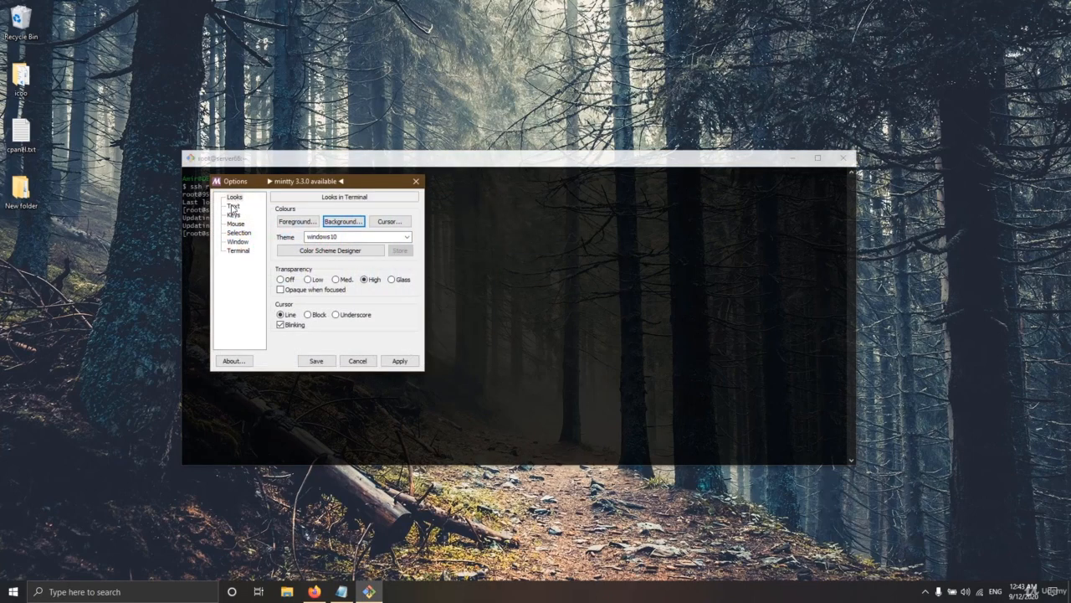
{"action": "left_click", "coordinate": [238, 250]}
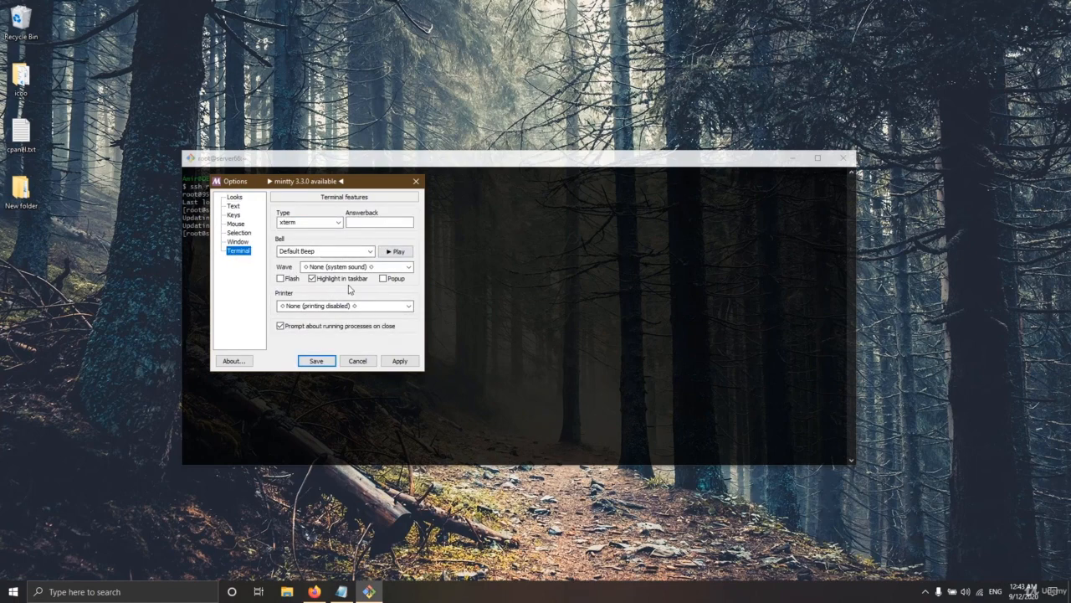
{"action": "left_click", "coordinate": [235, 197]}
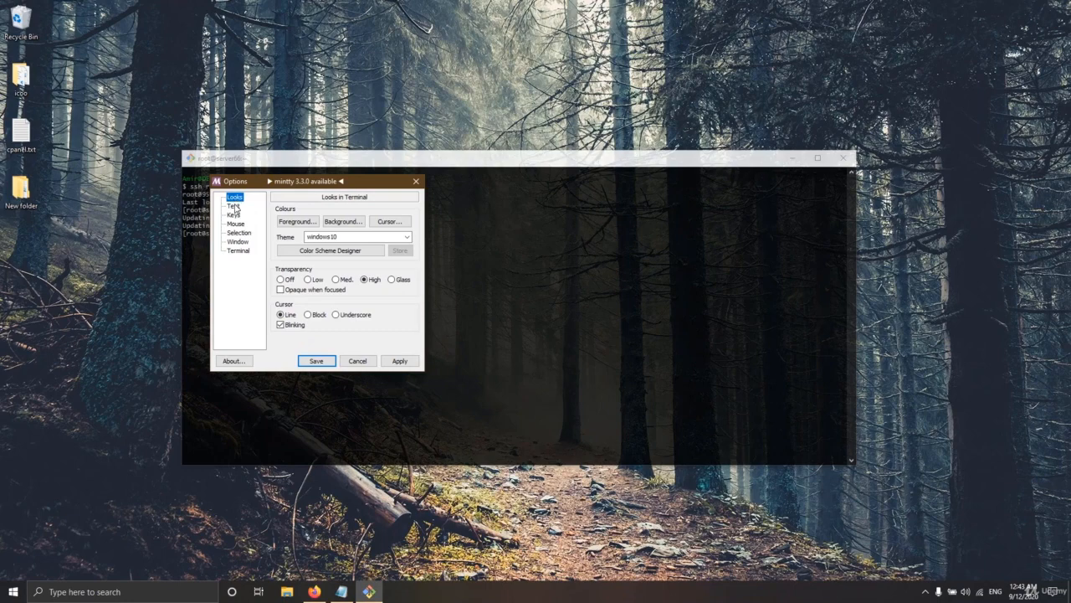
{"action": "left_click", "coordinate": [288, 281]}
{"action": "left_click", "coordinate": [399, 361]}
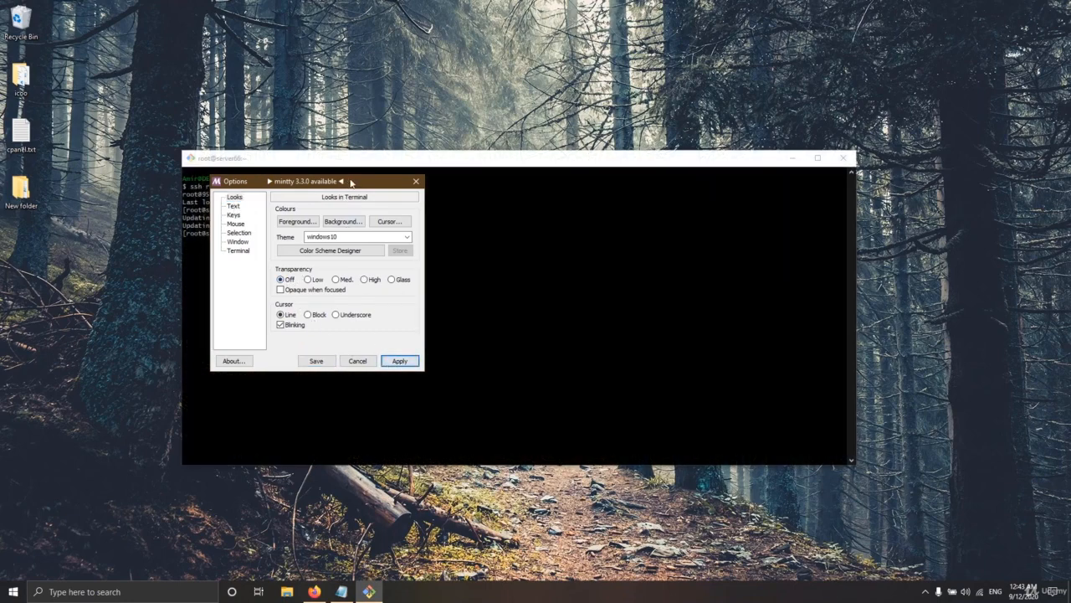
Step: Set Transparency to Med, apply it, and close the Options dialog
{"action": "left_click_drag", "start_coordinate": [351, 181], "coordinate": [450, 402]}
{"action": "mouse_move", "coordinate": [479, 165]}
{"action": "left_mouse_down"}
{"action": "mouse_move", "coordinate": [469, 154]}
{"action": "mouse_move", "coordinate": [479, 145]}
{"action": "left_mouse_up"}
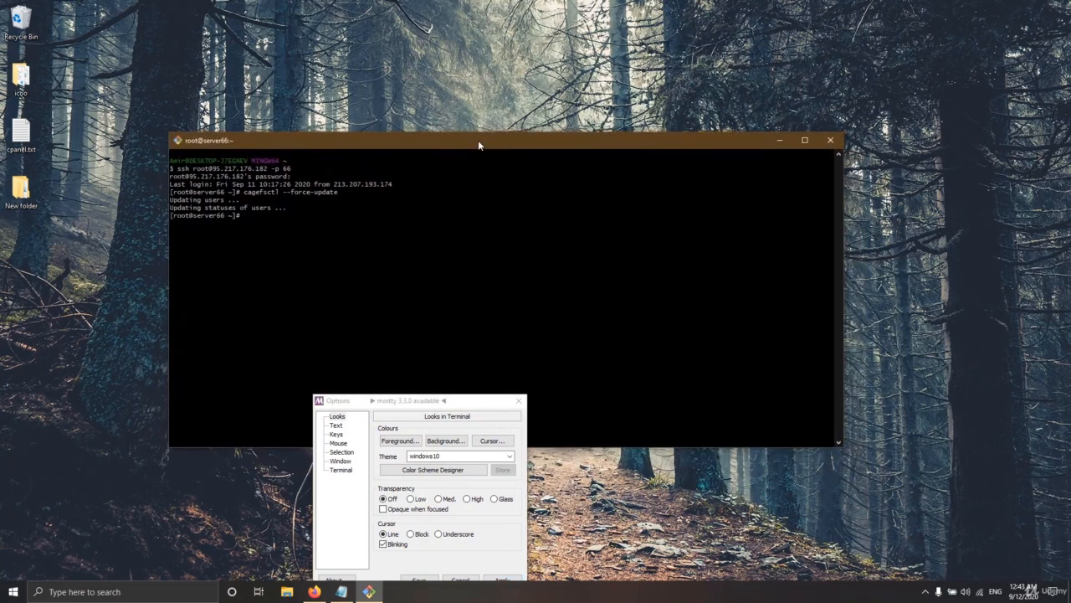
{"action": "left_click_drag", "start_coordinate": [449, 404], "coordinate": [459, 216]}
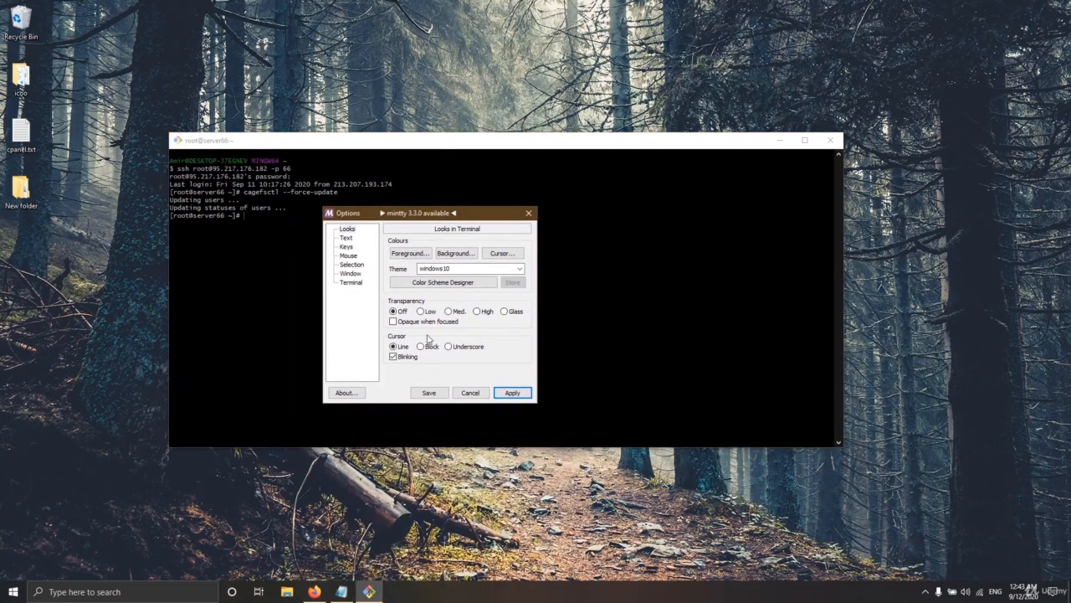
{"action": "left_click", "coordinate": [458, 311]}
{"action": "left_click", "coordinate": [510, 393]}
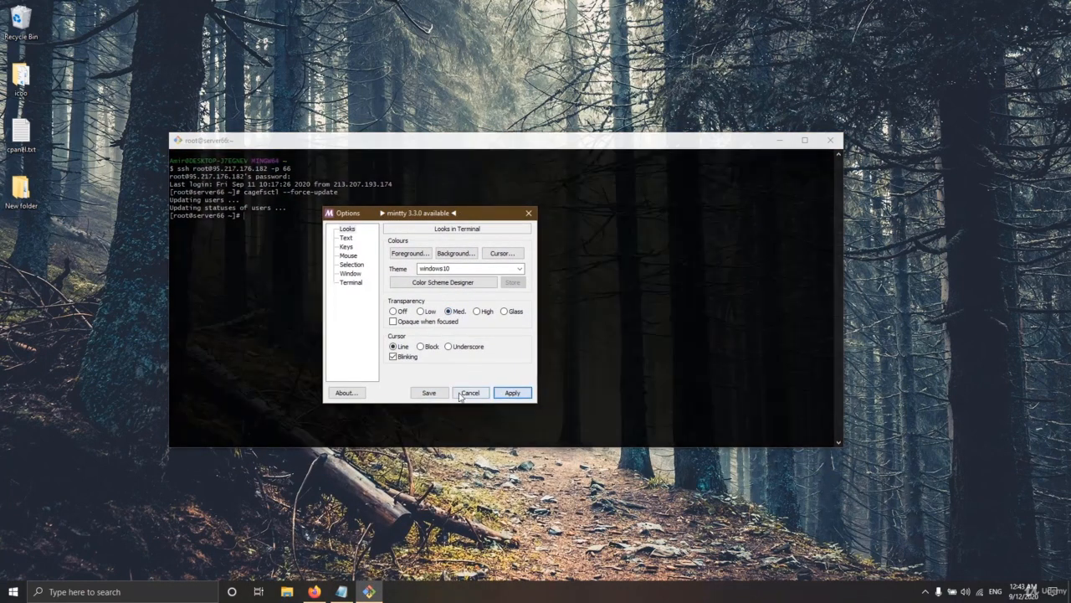
{"action": "left_click", "coordinate": [469, 393]}
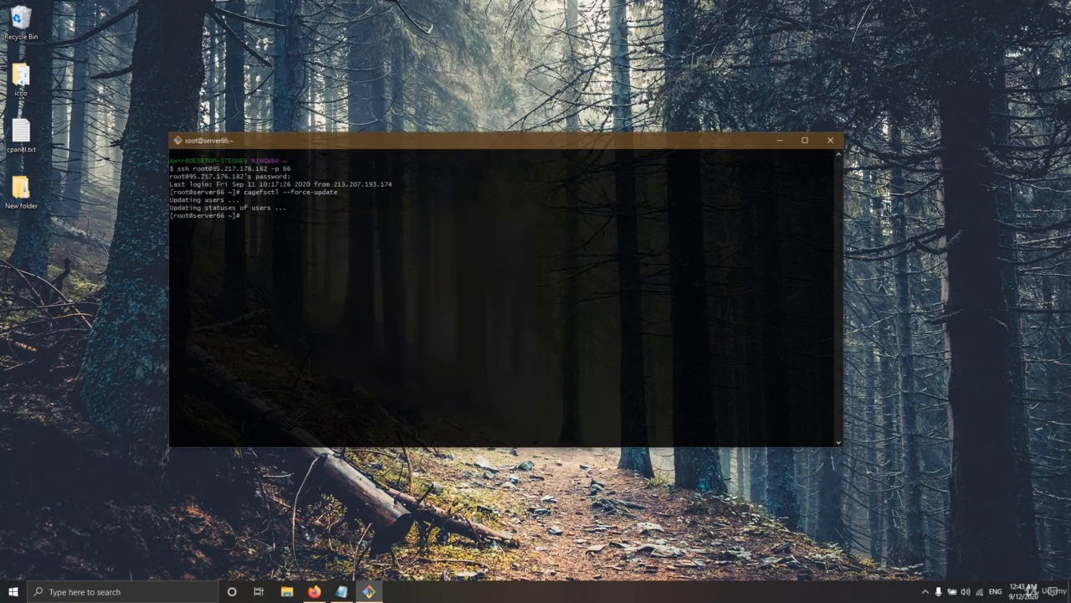
{"action": "left_click_drag", "start_coordinate": [472, 148], "coordinate": [485, 232]}
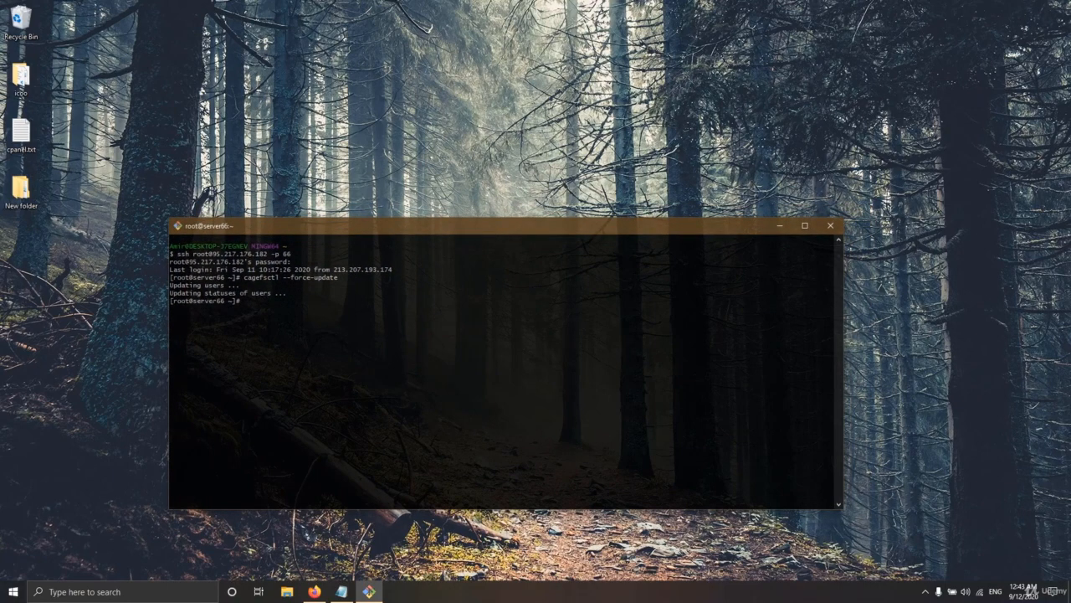
Step: Log out of the server66 SSH session with Ctrl+D
{"action": "left_click_drag", "start_coordinate": [171, 294], "coordinate": [261, 294]}
{"action": "left_click", "coordinate": [260, 293]}
{"action": "key", "text": "ctrl+d"}
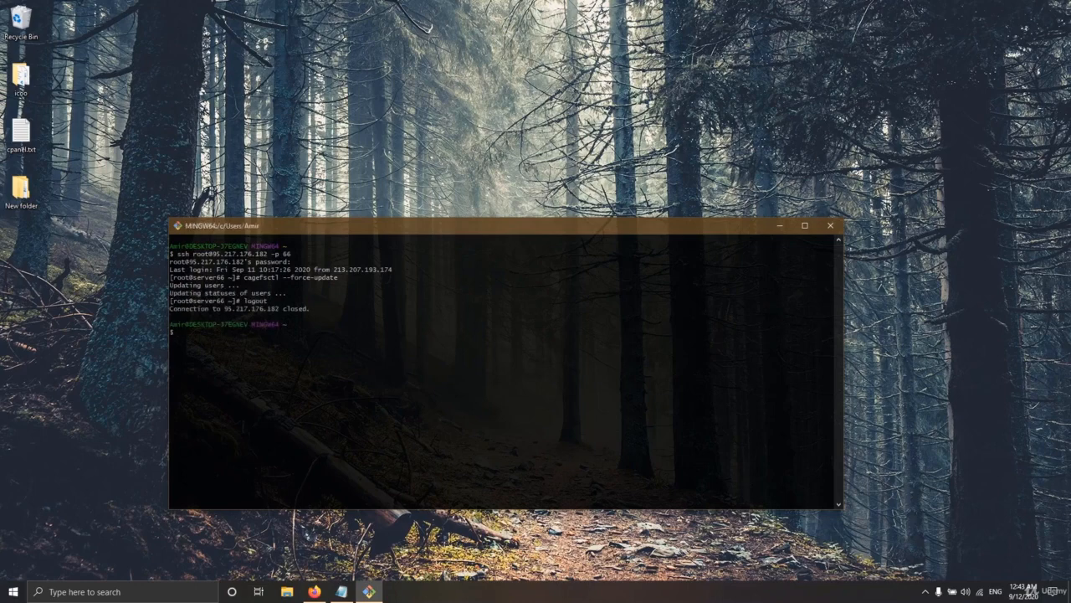
Step: Return to WHM and open the LVE Manager plugin from the sidebar
{"action": "left_click", "coordinate": [314, 591]}
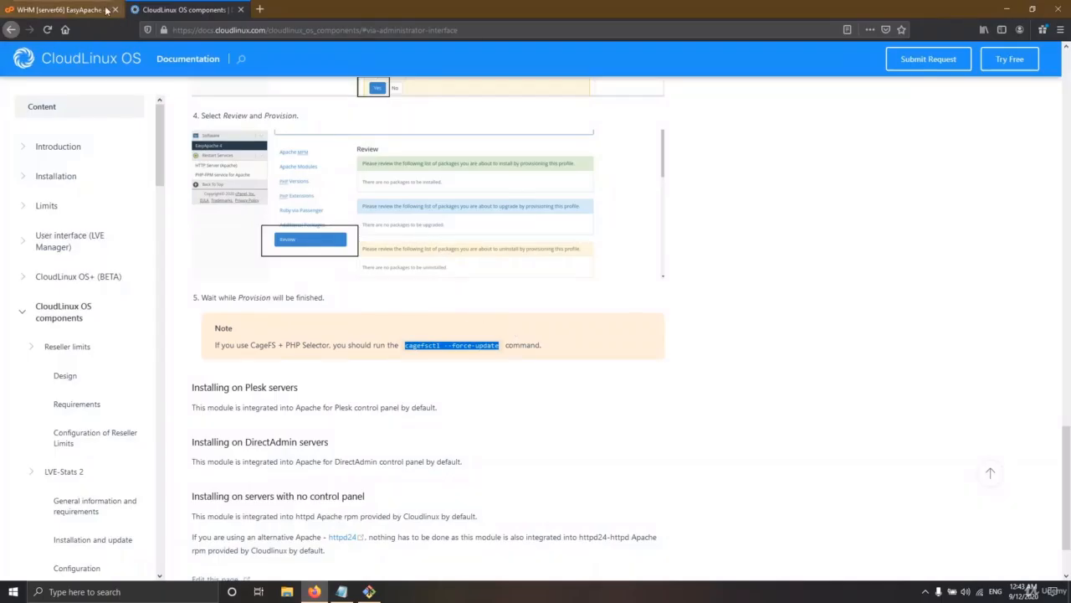
{"action": "left_click", "coordinate": [106, 10]}
{"action": "left_click", "coordinate": [110, 99]}
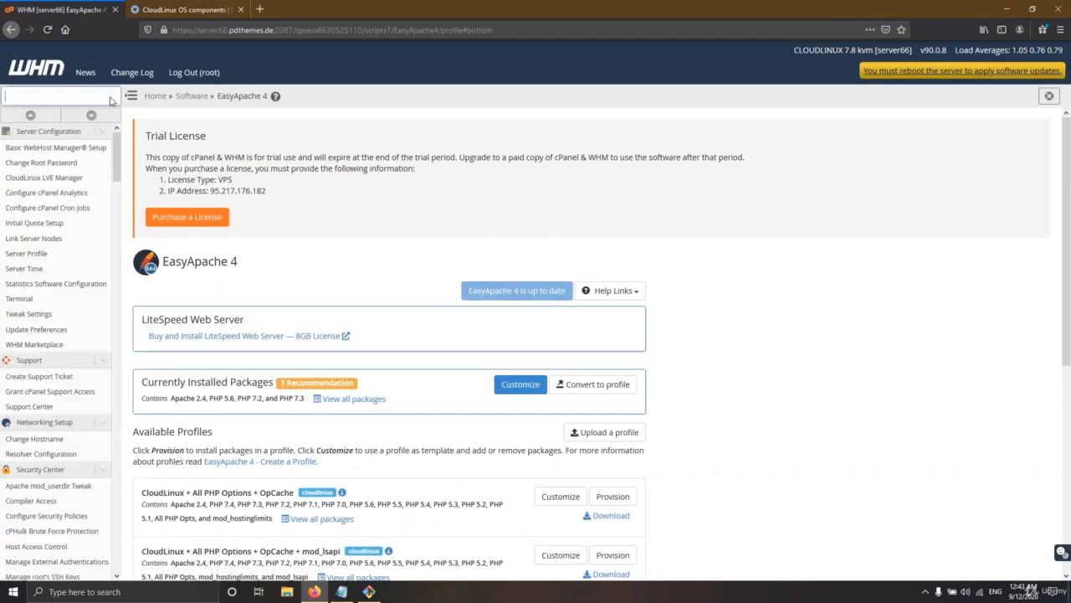
{"action": "scroll", "coordinate": [38, 502], "scroll_direction": "down", "scroll_amount": 15}
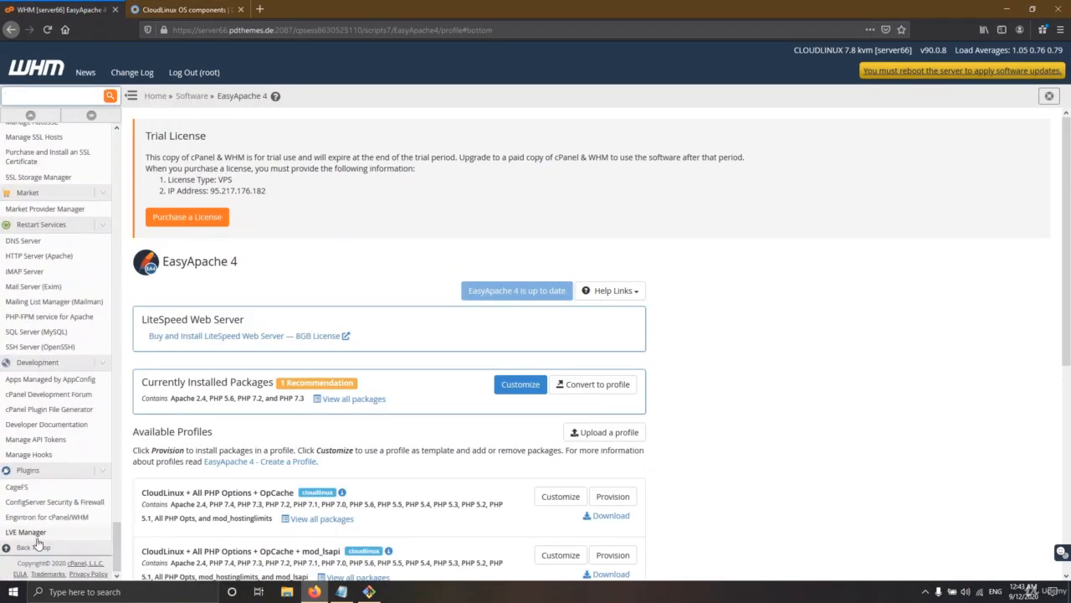
{"action": "left_click", "coordinate": [27, 532]}
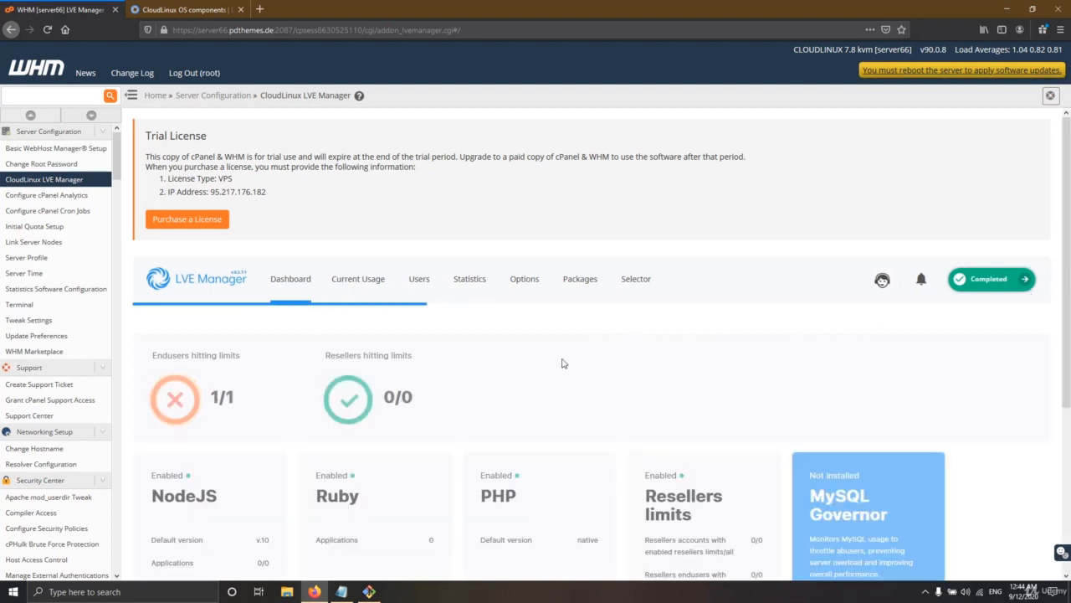
Step: Scan the Dashboard cards, then view the Options tab and the Users list with account limits
{"action": "scroll", "coordinate": [519, 386], "scroll_direction": "down", "scroll_amount": 2}
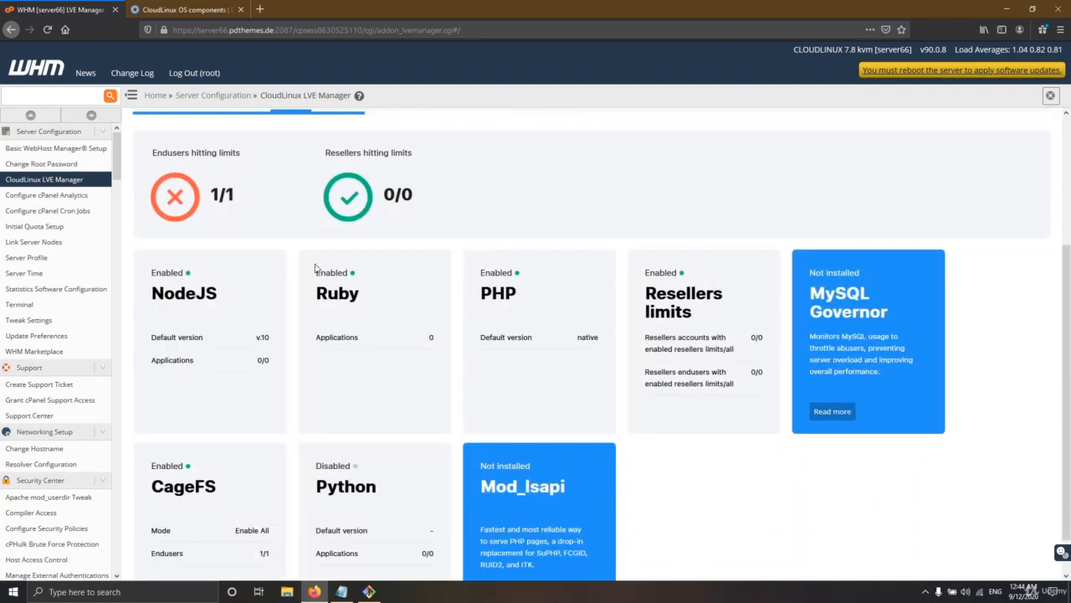
{"action": "left_click_drag", "start_coordinate": [325, 273], "coordinate": [338, 274]}
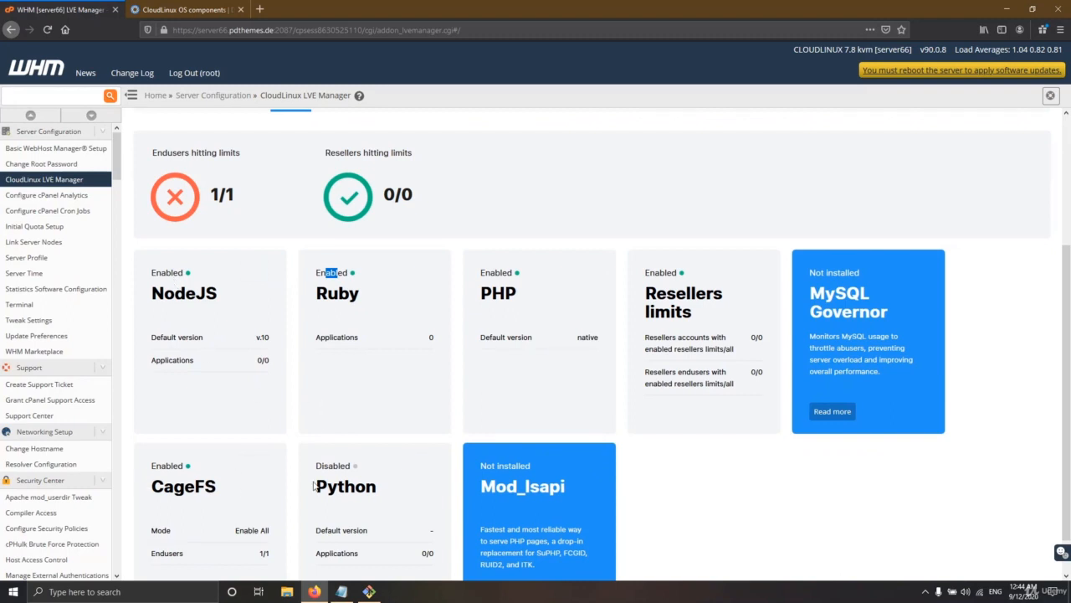
{"action": "scroll", "coordinate": [476, 317], "scroll_direction": "up", "scroll_amount": 3}
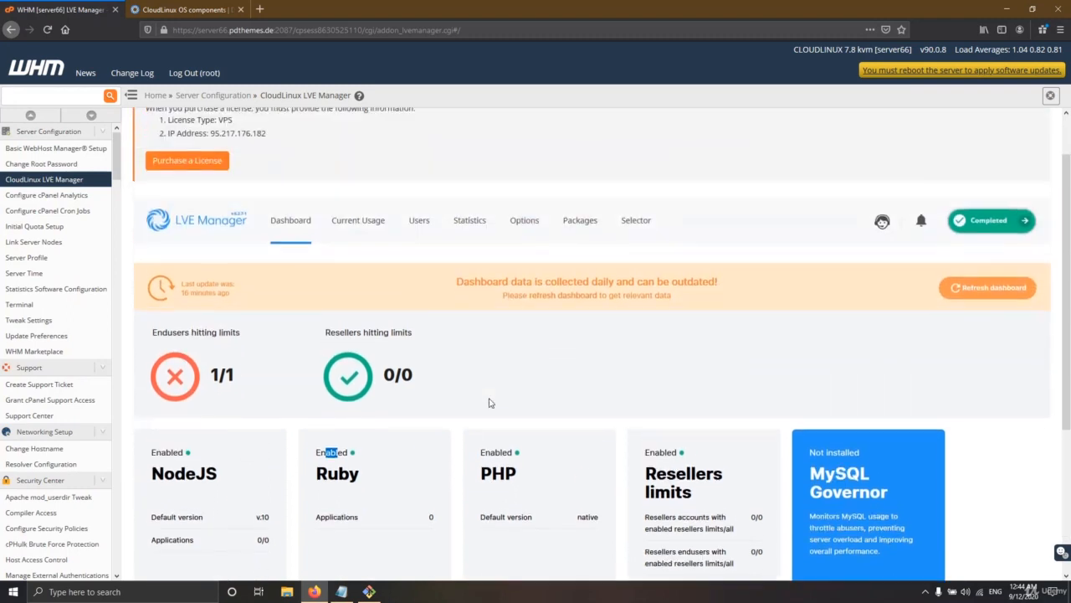
{"action": "left_click", "coordinate": [525, 281]}
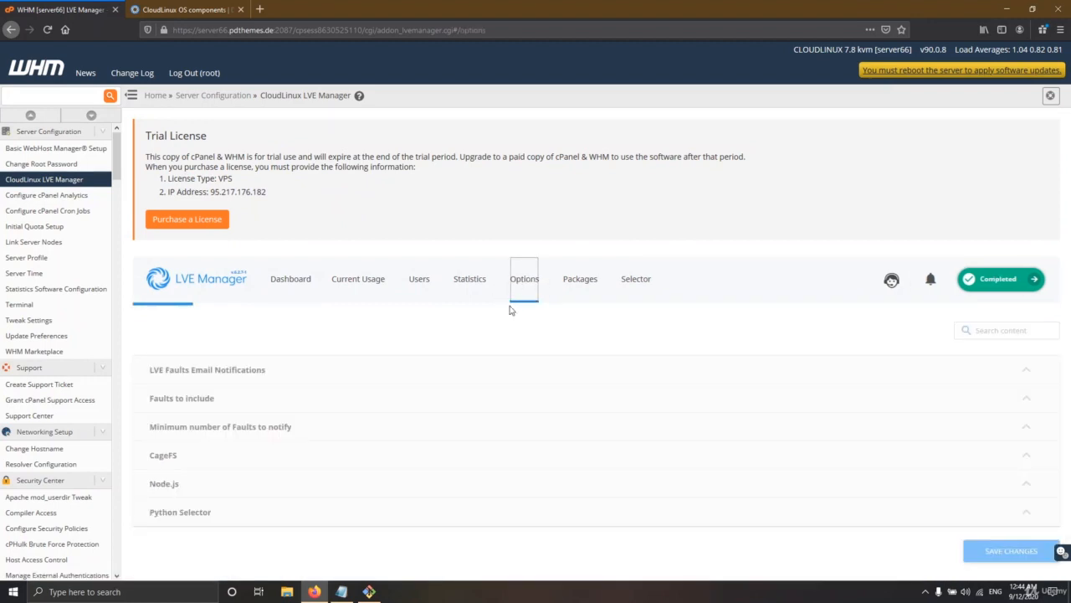
{"action": "left_click", "coordinate": [414, 283]}
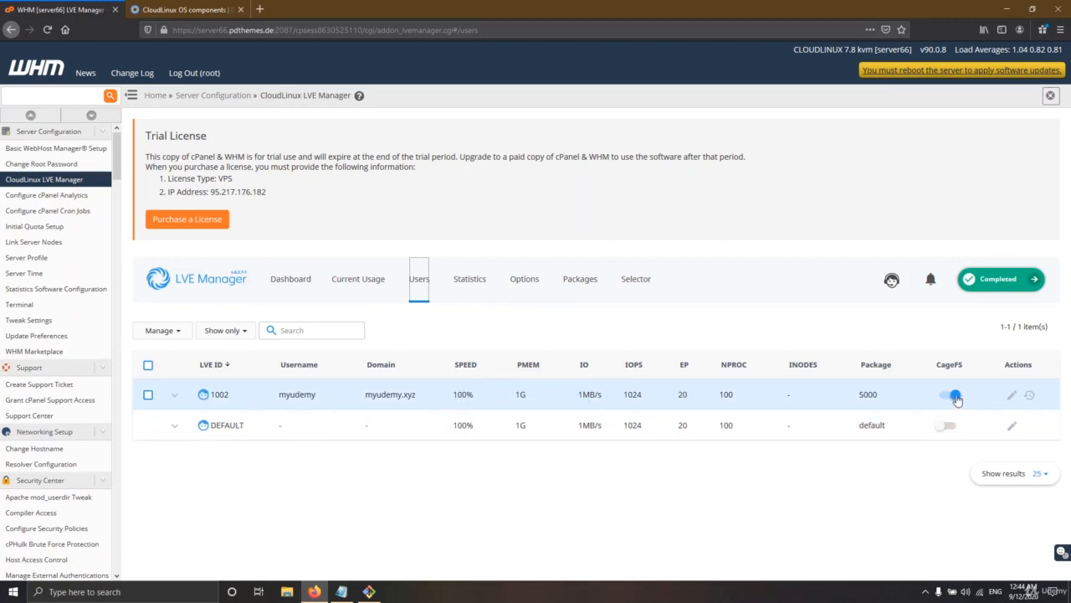
Step: Edit the account's limits, raising PMEM from 1G to 2G, save, then check the user-type filter
{"action": "left_click", "coordinate": [1012, 395]}
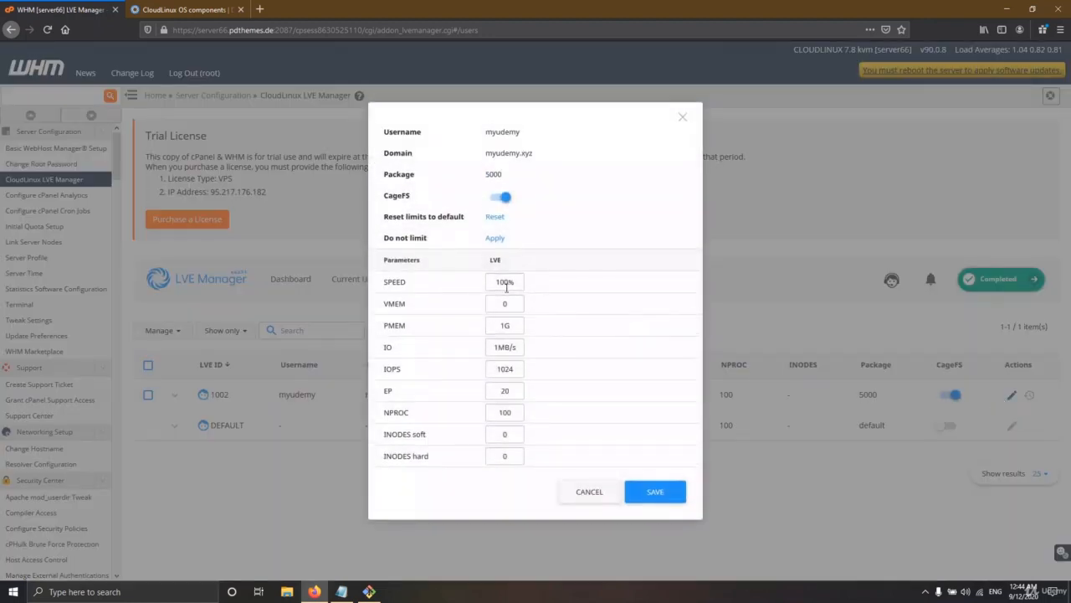
{"action": "left_click_drag", "start_coordinate": [495, 347], "coordinate": [512, 326]}
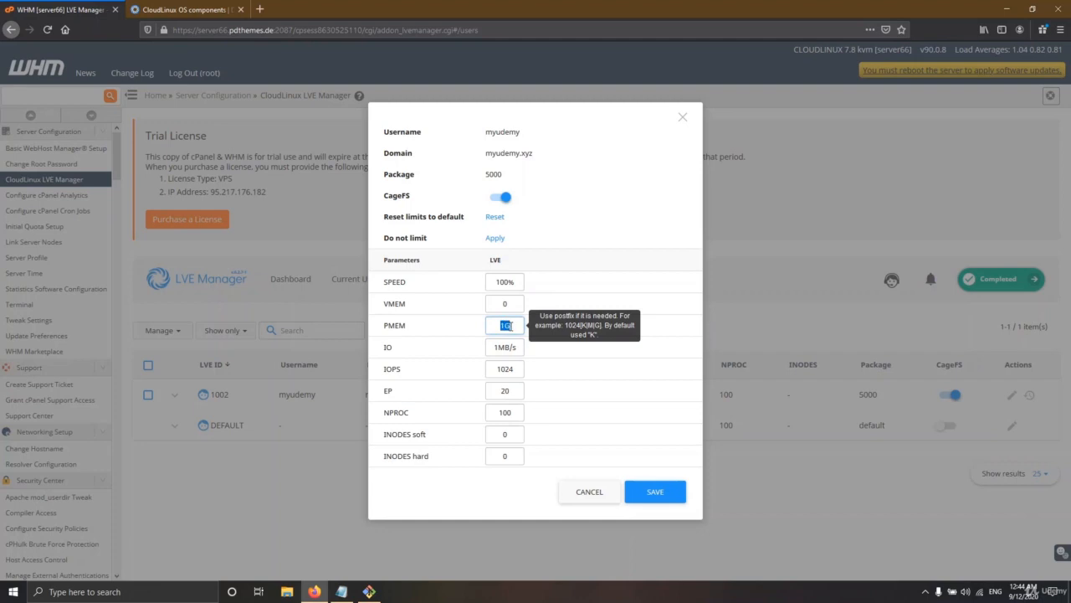
{"action": "left_click", "coordinate": [495, 283]}
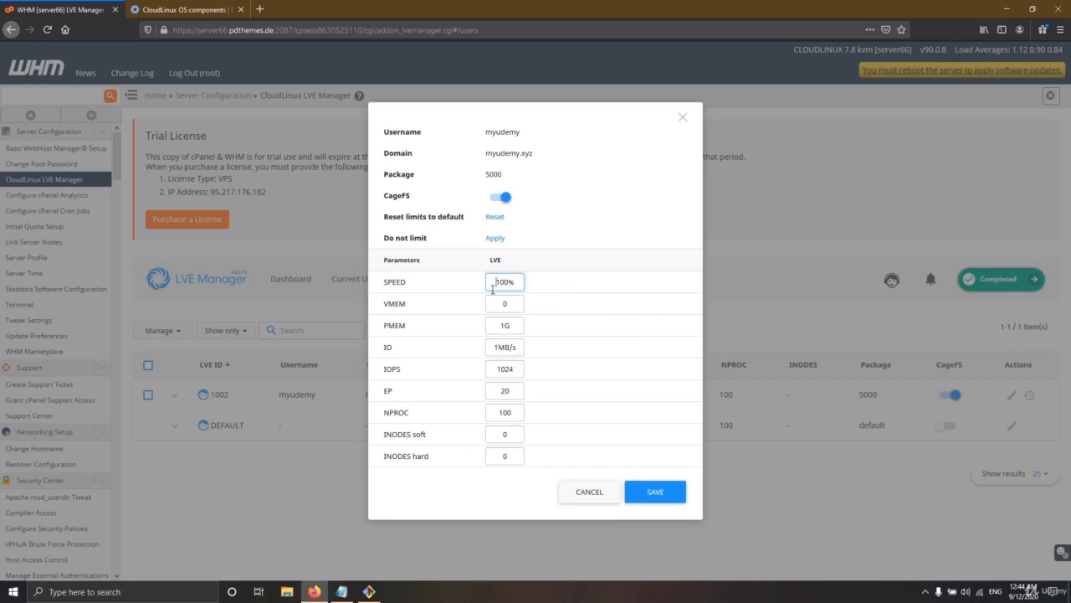
{"action": "left_click_drag", "start_coordinate": [493, 285], "coordinate": [502, 283]}
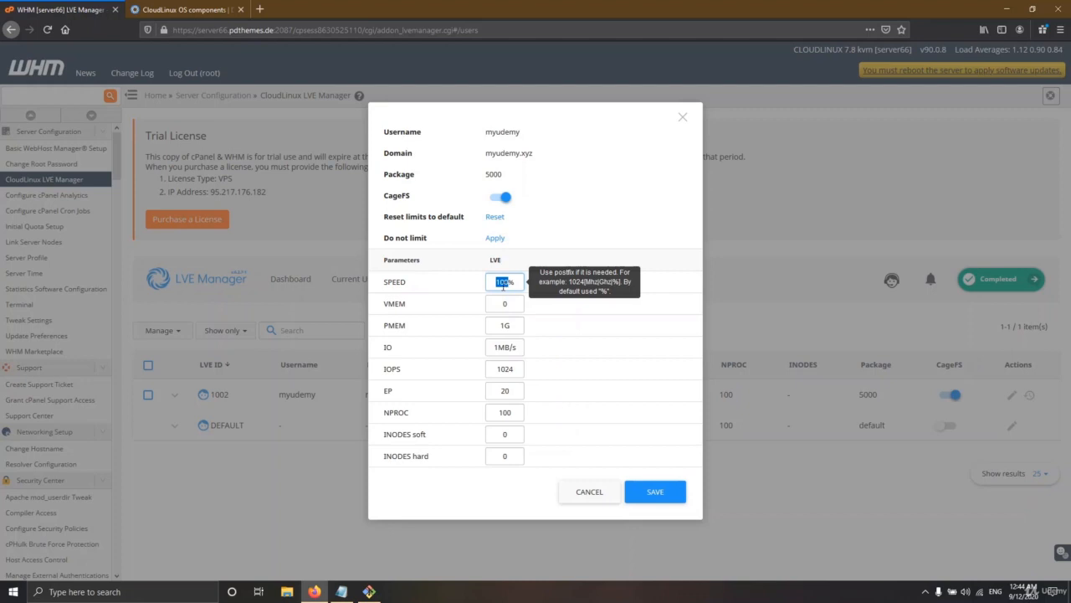
{"action": "double_click", "coordinate": [510, 326]}
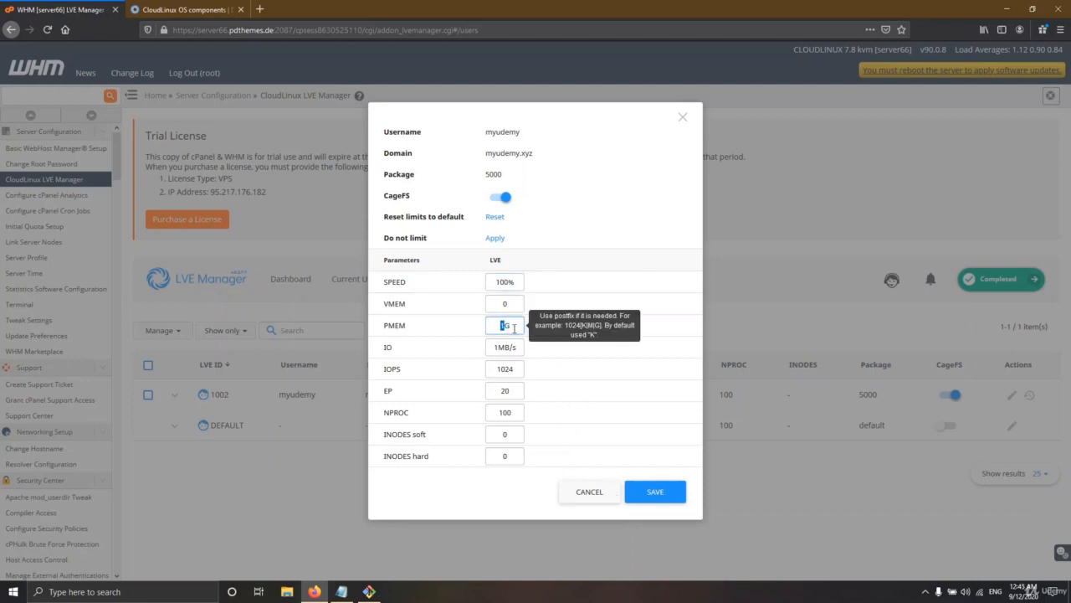
{"action": "double_click", "coordinate": [506, 282]}
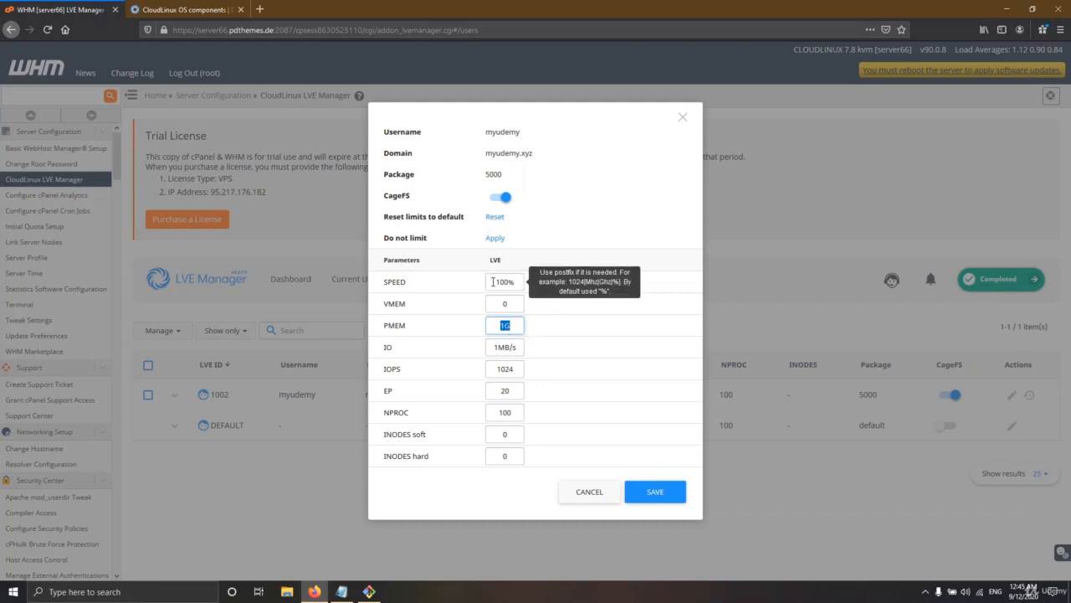
{"action": "left_click", "coordinate": [502, 329]}
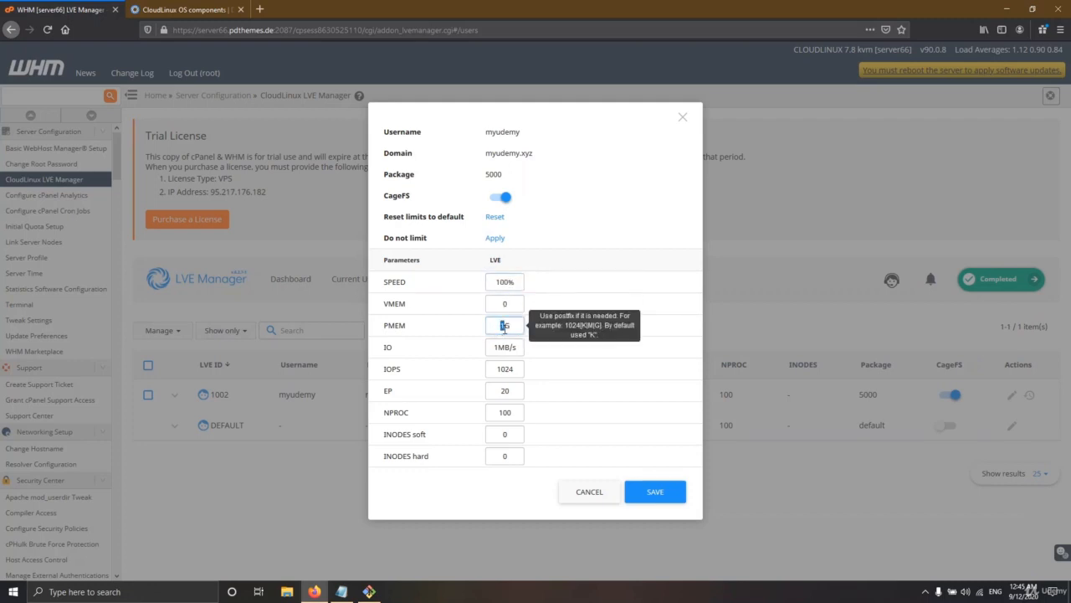
{"action": "left_click", "coordinate": [653, 493]}
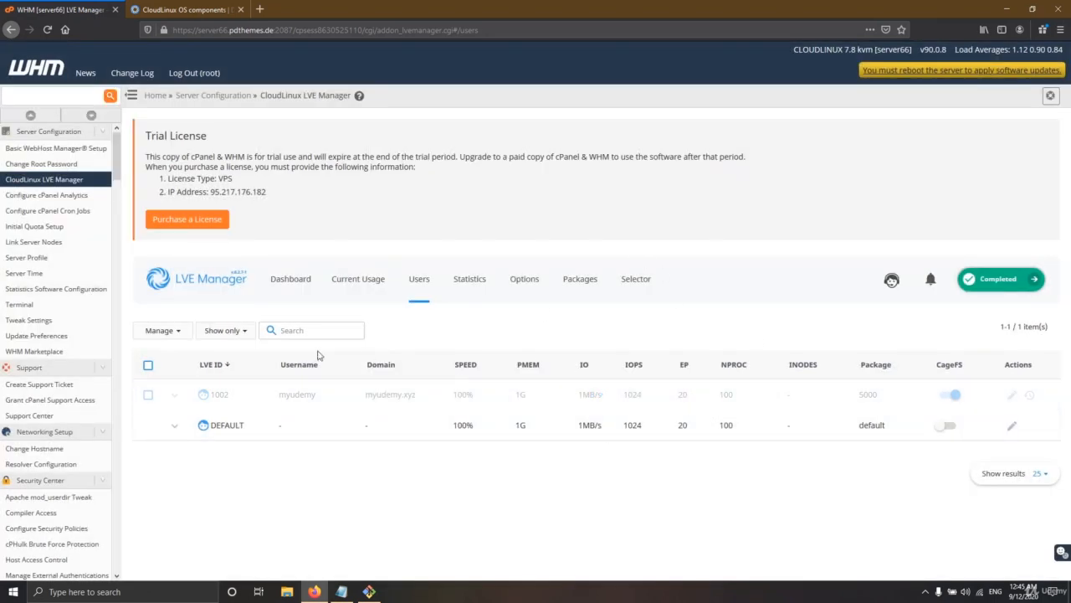
{"action": "left_click", "coordinate": [179, 331]}
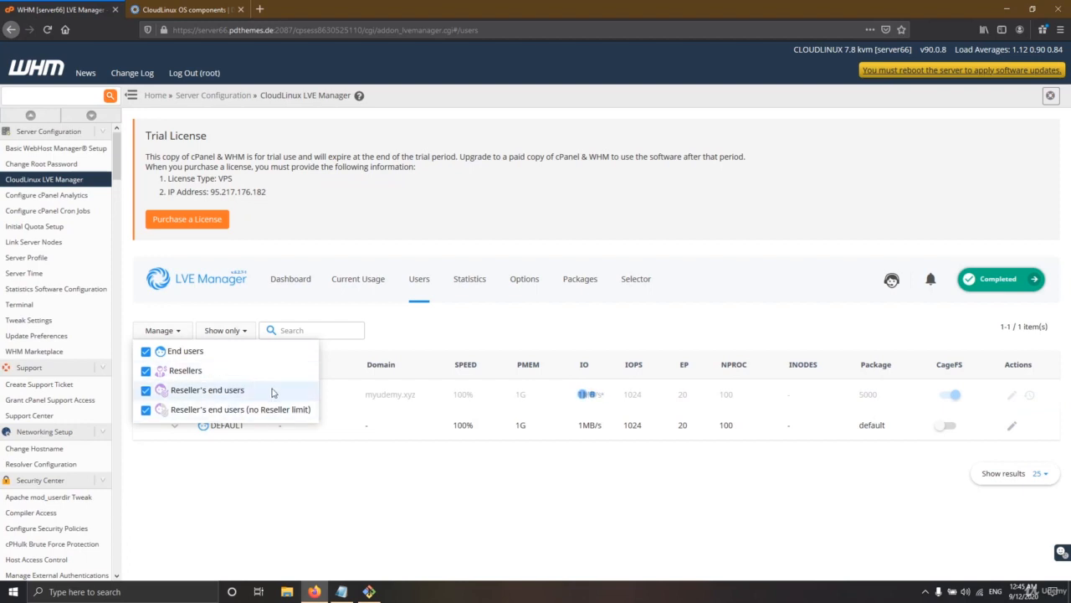
{"action": "left_click", "coordinate": [181, 332]}
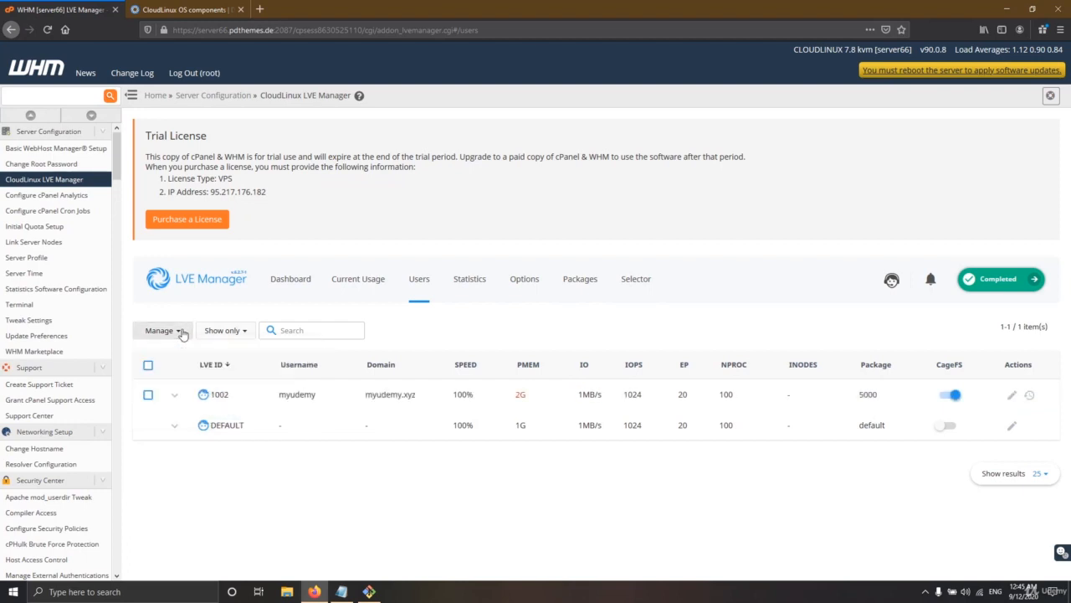
Step: Open the PHP Selector tab and choose 7.2 for default modules
{"action": "left_click", "coordinate": [635, 279]}
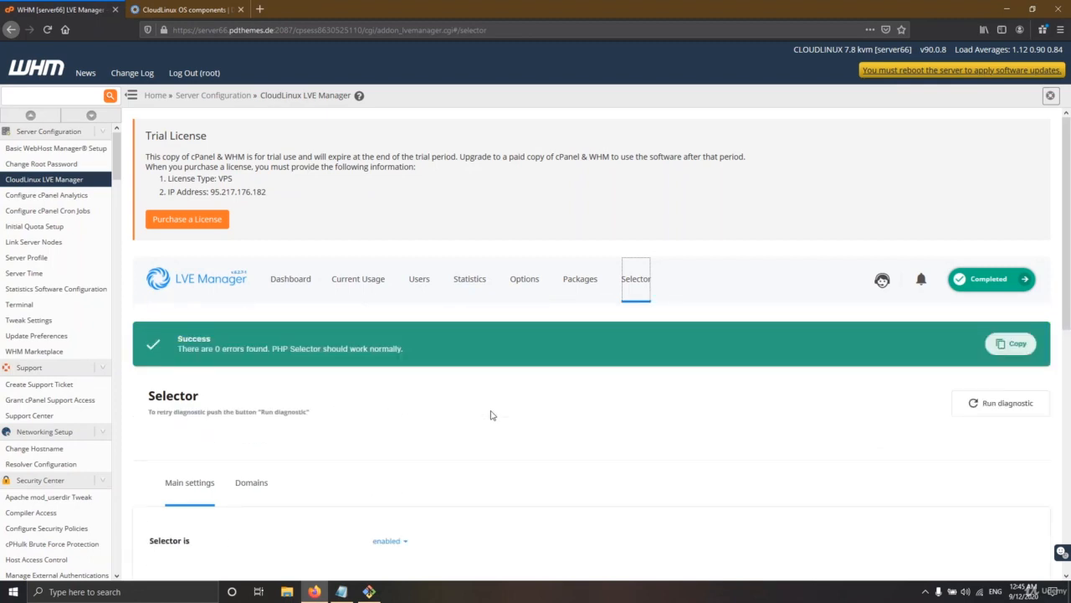
{"action": "scroll", "coordinate": [470, 453], "scroll_direction": "down", "scroll_amount": 6}
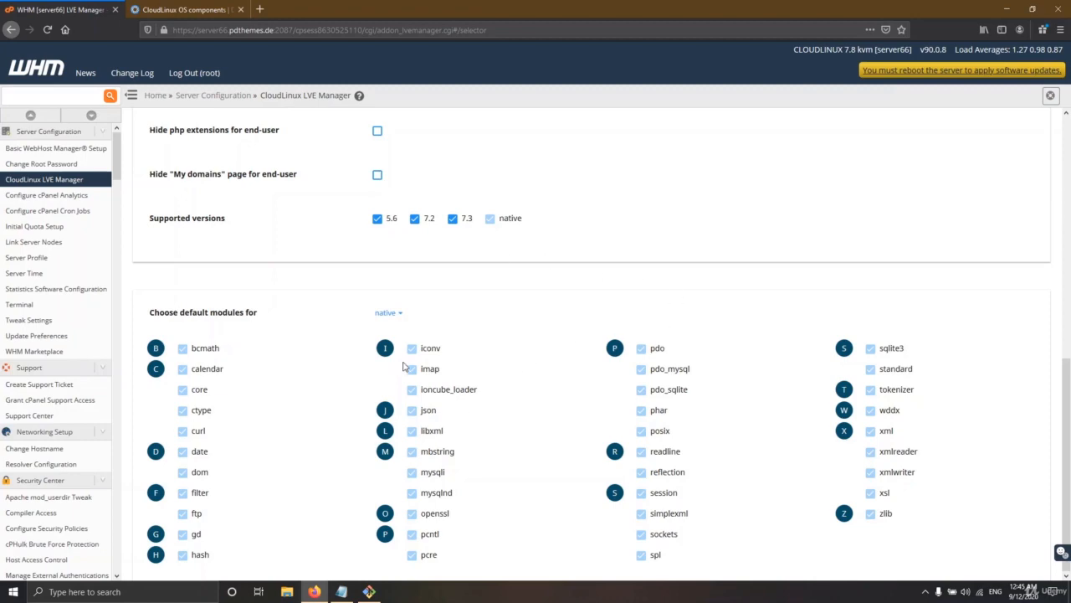
{"action": "left_click", "coordinate": [395, 314]}
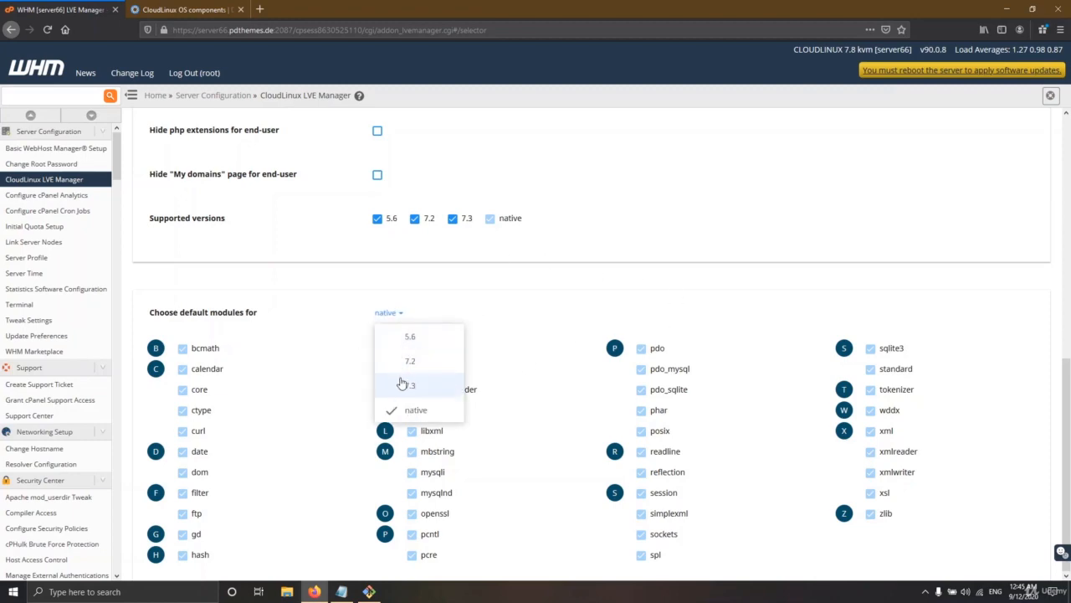
{"action": "left_click", "coordinate": [414, 362]}
Step: Tick sourceguardian in the PHP 7.2 module list and save the defaults
{"action": "scroll", "coordinate": [452, 385], "scroll_direction": "down", "scroll_amount": 5}
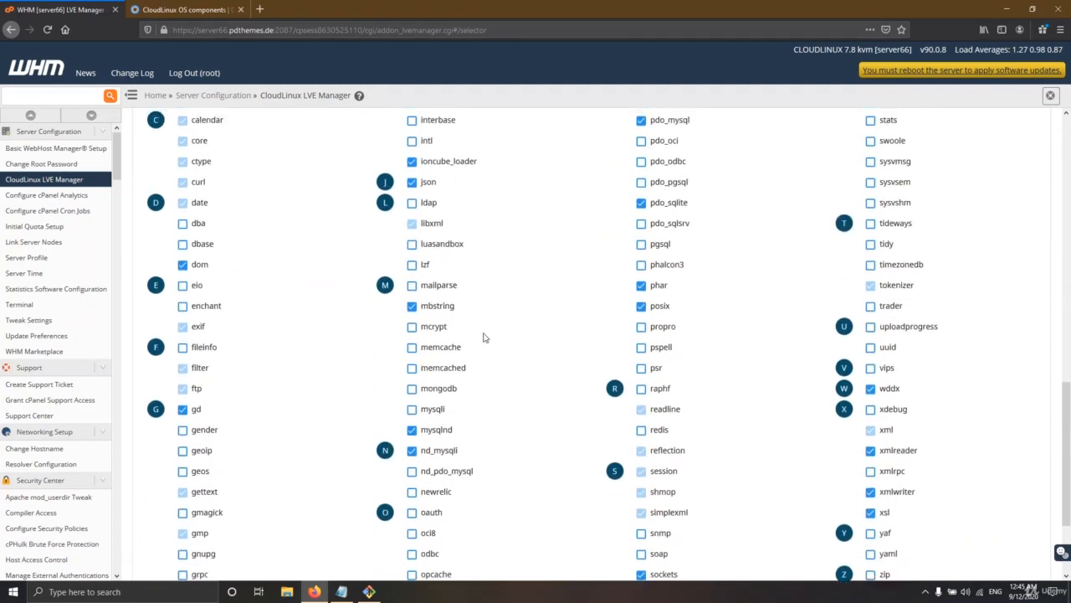
{"action": "scroll", "coordinate": [484, 337], "scroll_direction": "up", "scroll_amount": 5}
{"action": "scroll", "coordinate": [668, 410], "scroll_direction": "down", "scroll_amount": 7}
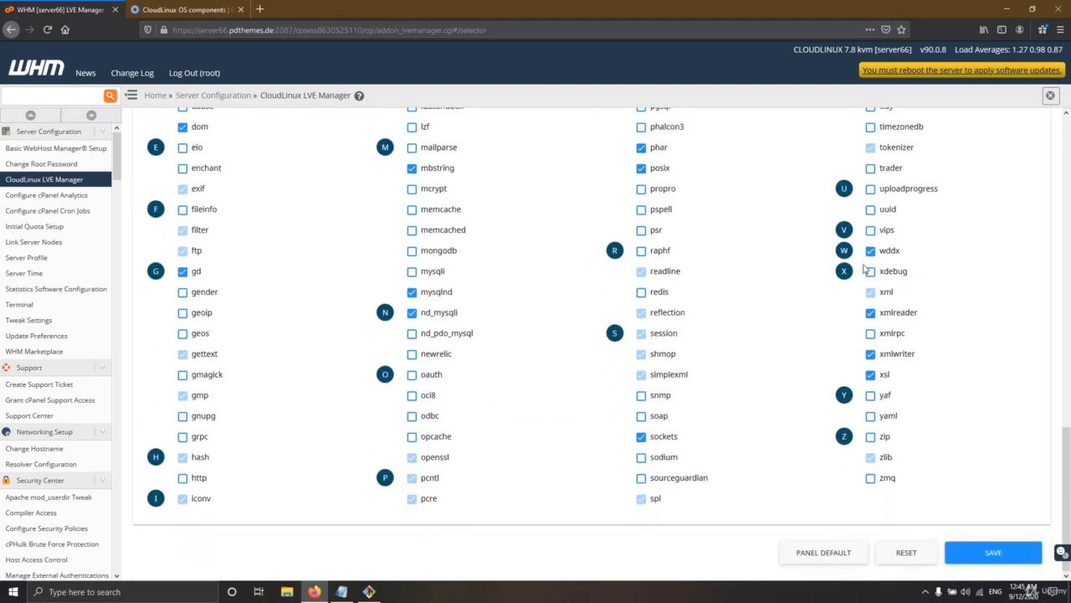
{"action": "scroll", "coordinate": [865, 268], "scroll_direction": "up", "scroll_amount": 3}
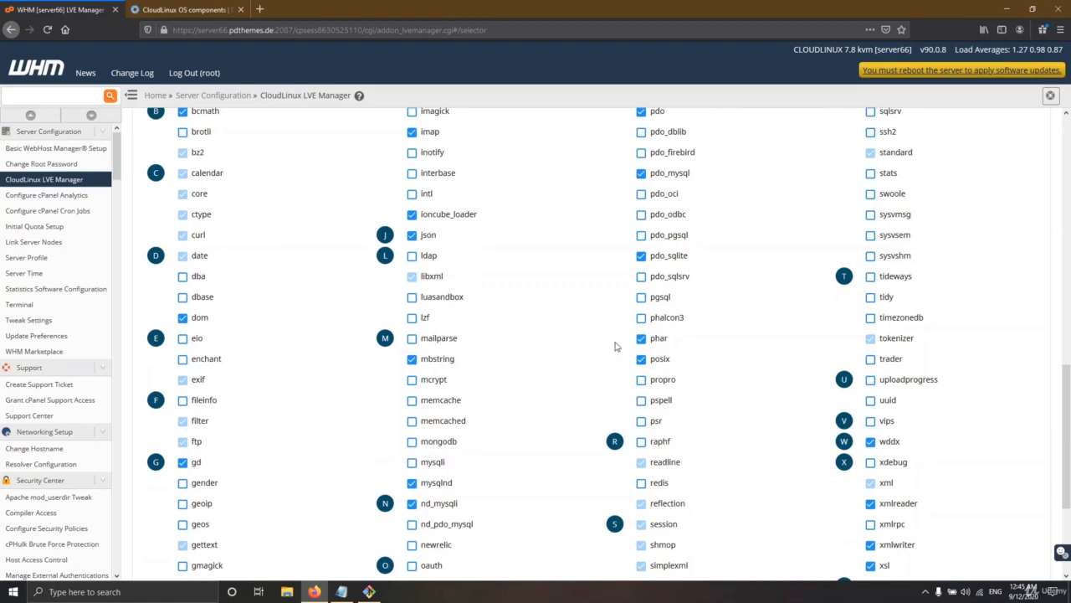
{"action": "mouse_move", "coordinate": [456, 220]}
{"action": "scroll", "coordinate": [494, 305], "scroll_direction": "down", "scroll_amount": 3}
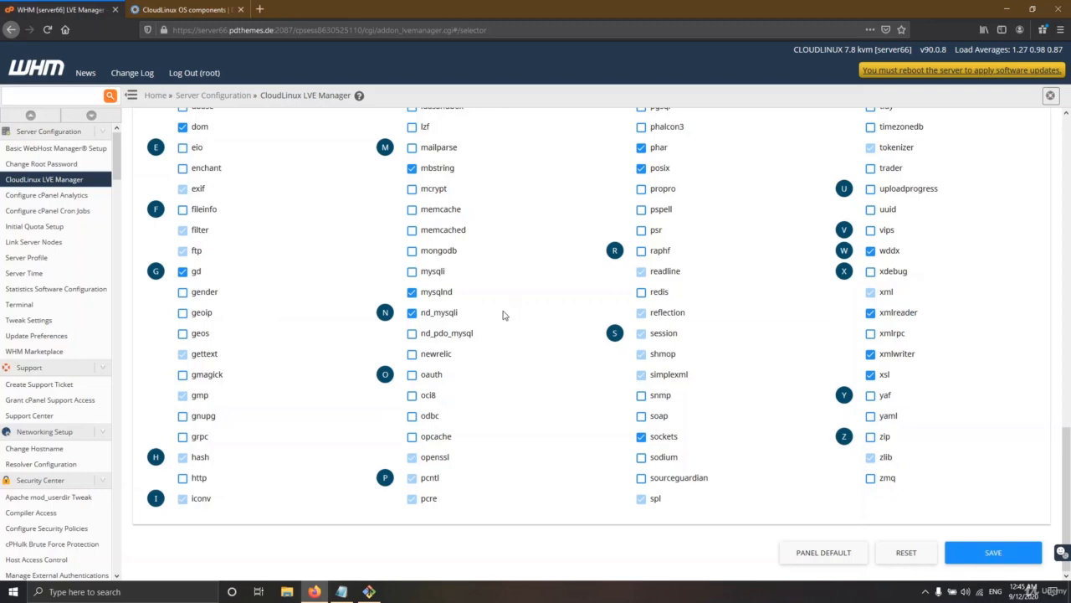
{"action": "scroll", "coordinate": [503, 315], "scroll_direction": "up", "scroll_amount": 5}
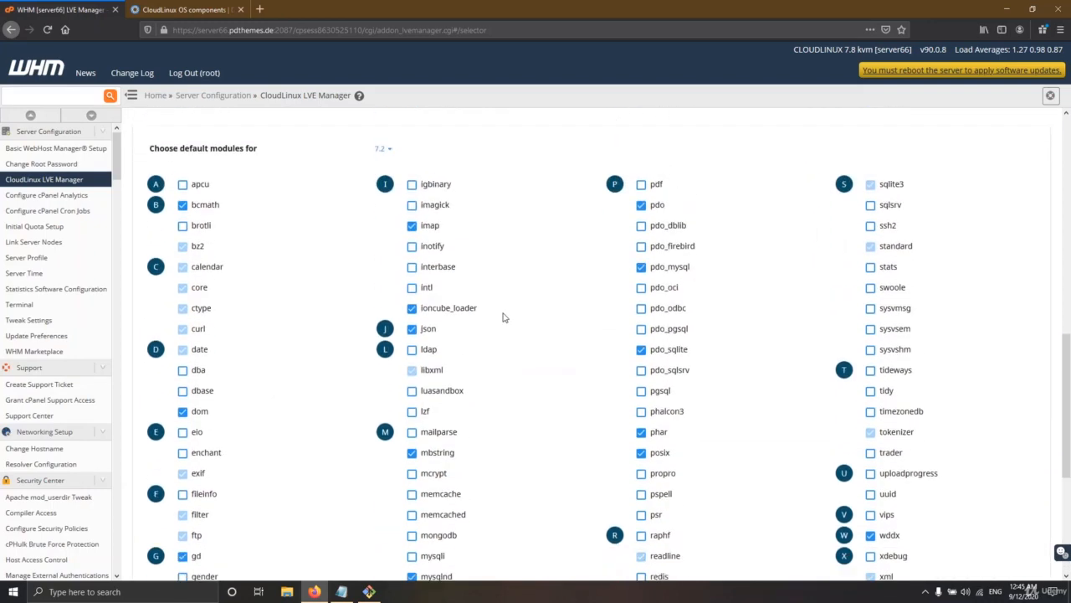
{"action": "scroll", "coordinate": [503, 316], "scroll_direction": "down", "scroll_amount": 4}
{"action": "scroll", "coordinate": [515, 323], "scroll_direction": "down", "scroll_amount": 1}
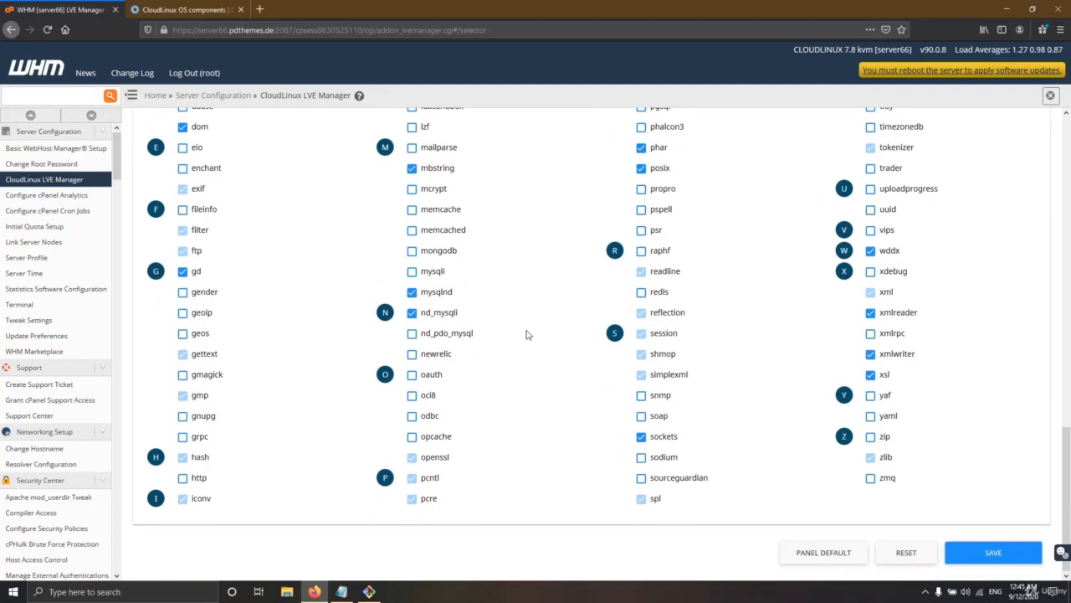
{"action": "left_click", "coordinate": [680, 483]}
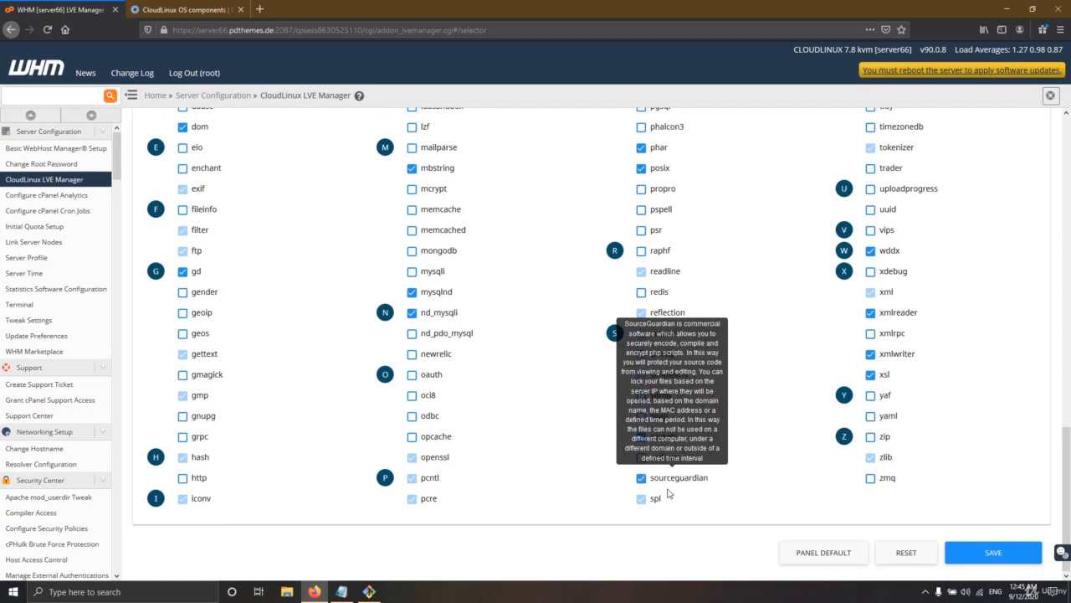
{"action": "left_click", "coordinate": [1010, 554]}
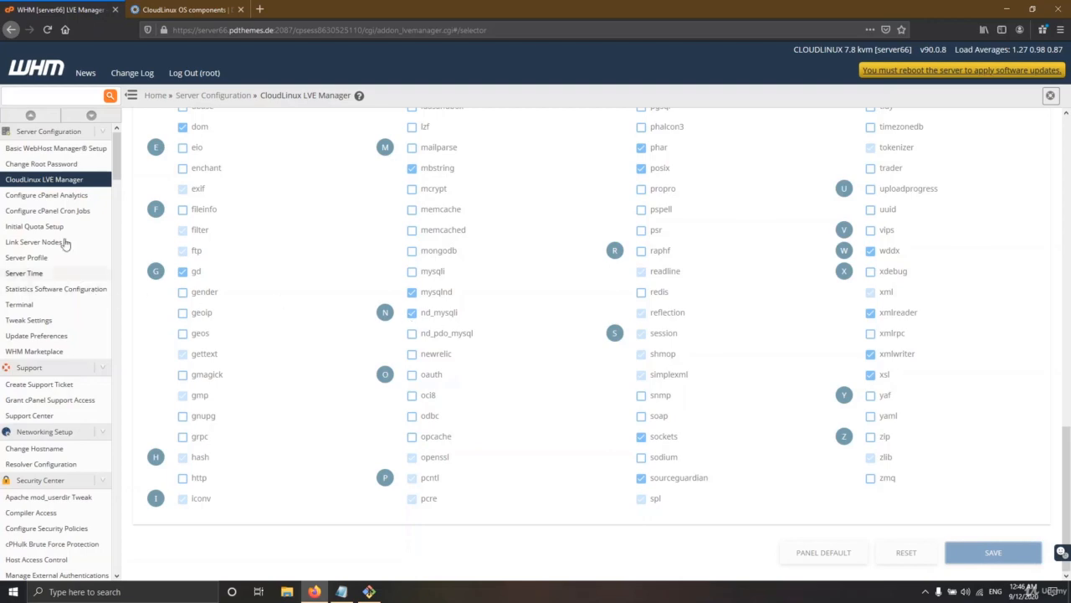
{"action": "scroll", "coordinate": [83, 242], "scroll_direction": "down", "scroll_amount": 10}
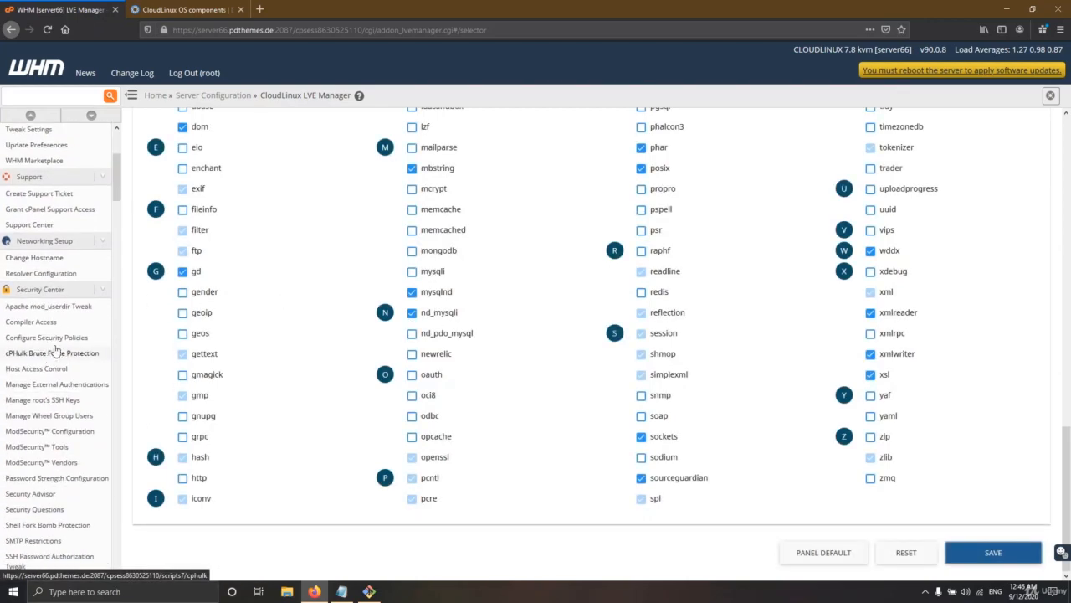
{"action": "scroll", "coordinate": [111, 244], "scroll_direction": "up", "scroll_amount": 10}
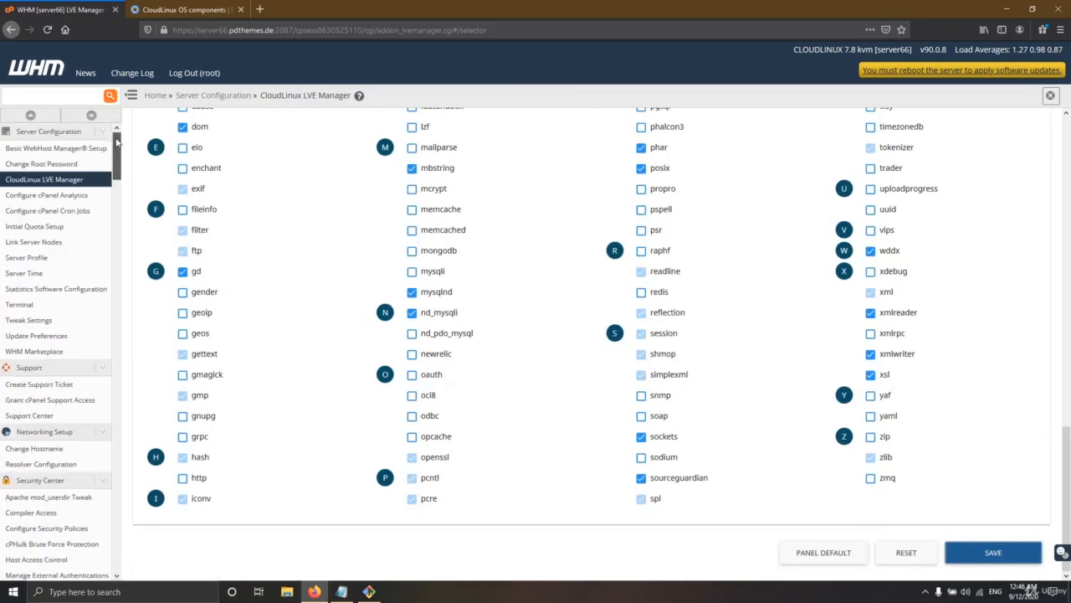
Step: Close the docs tab and log into the hosting account's cPanel from the account list
{"action": "middle_click", "coordinate": [161, 5]}
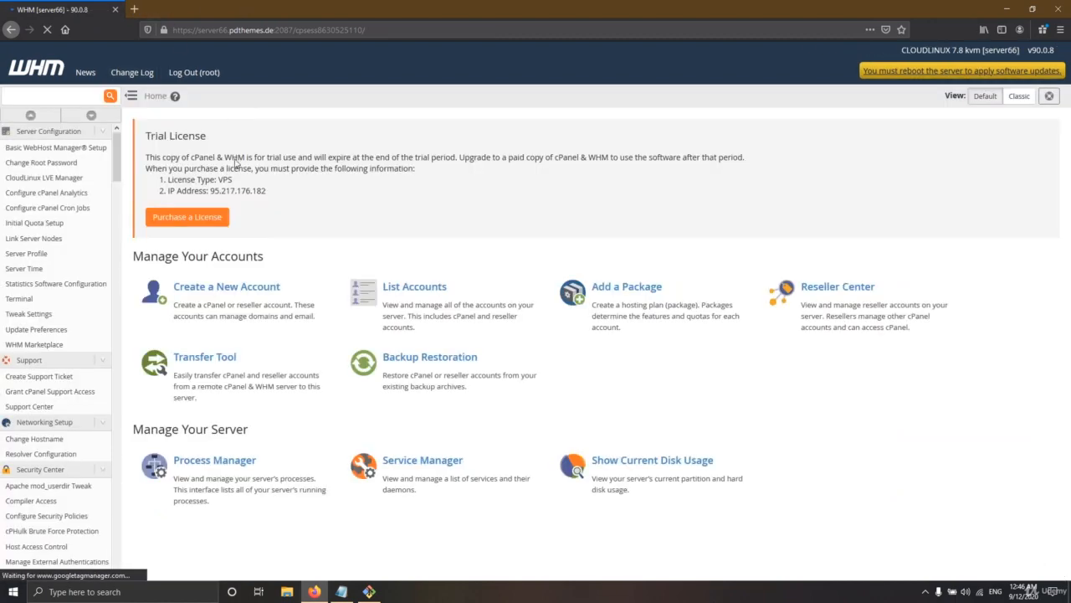
{"action": "left_click", "coordinate": [426, 301]}
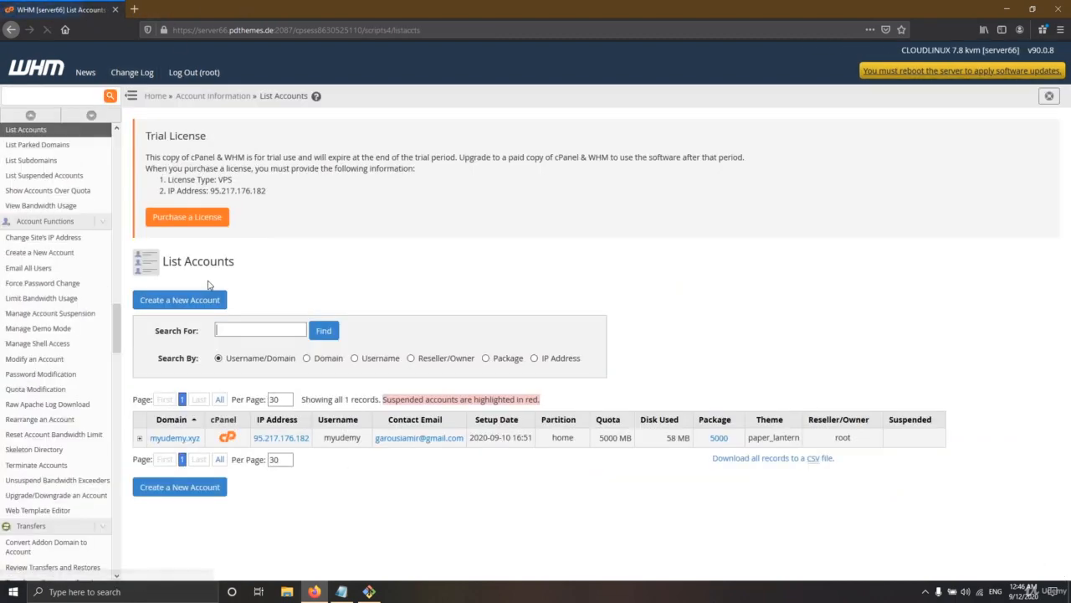
{"action": "left_click", "coordinate": [225, 441]}
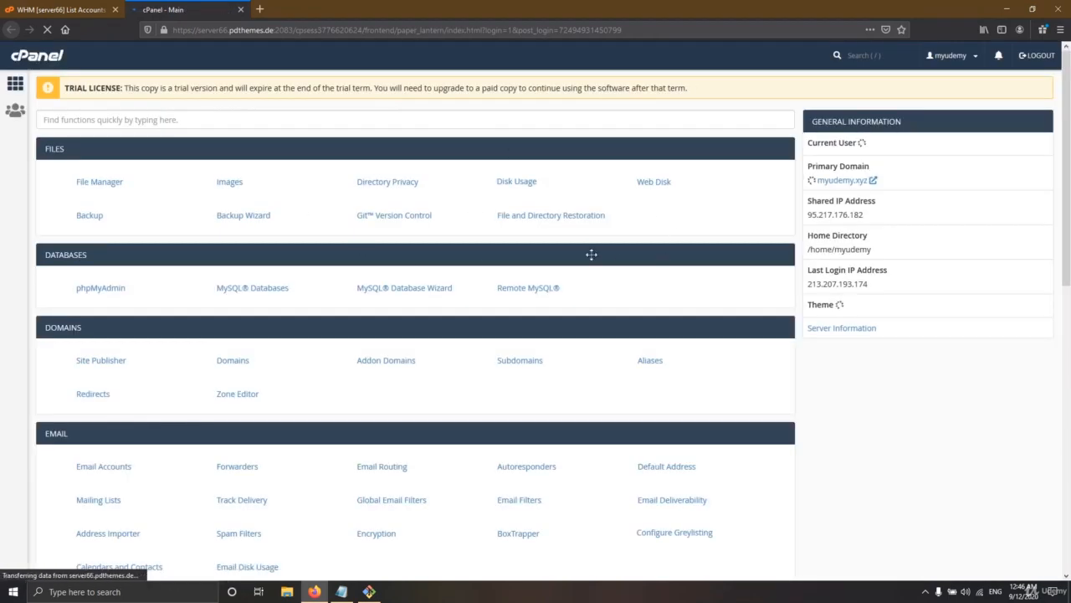
{"action": "scroll", "coordinate": [436, 310], "scroll_direction": "down", "scroll_amount": 8}
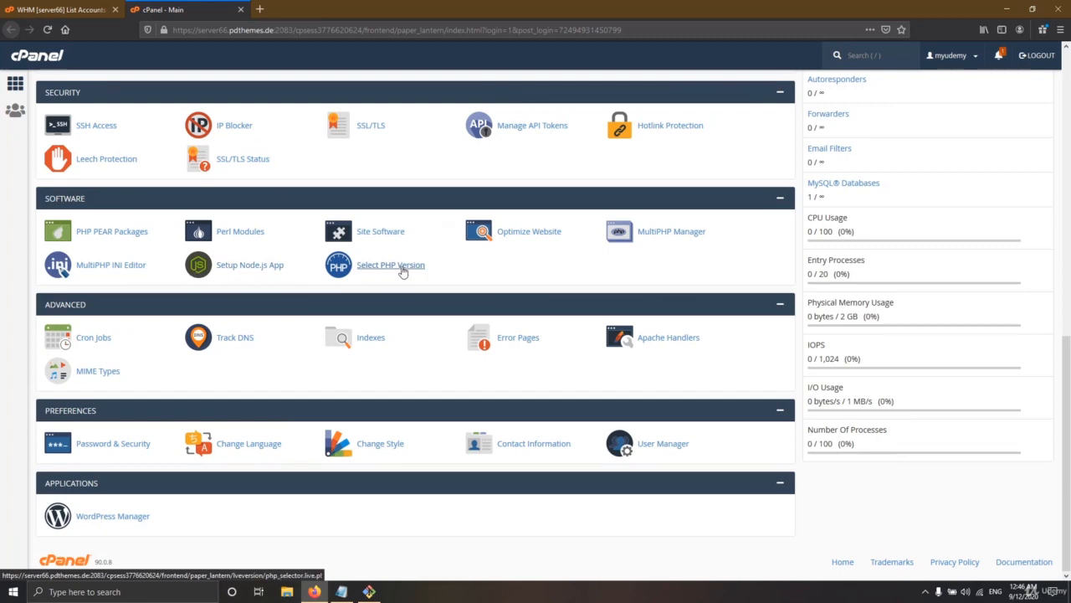
Step: Back in WHM, scroll the LVE Manager Dashboard to the NodeJS, Ruby, PHP and CageFS cards
{"action": "left_click", "coordinate": [63, 9]}
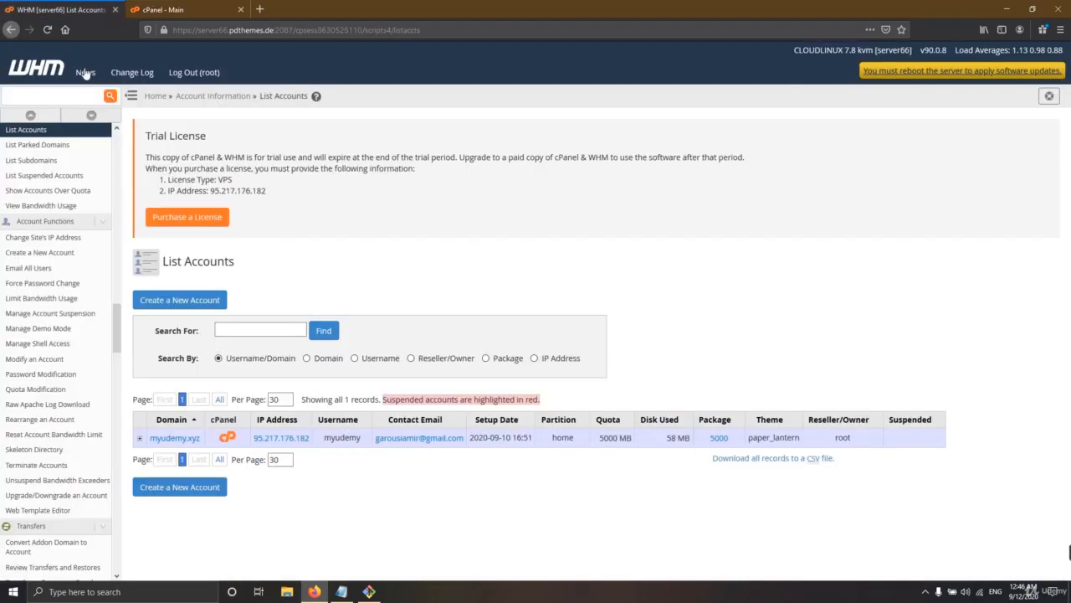
{"action": "scroll", "coordinate": [82, 444], "scroll_direction": "down", "scroll_amount": 15}
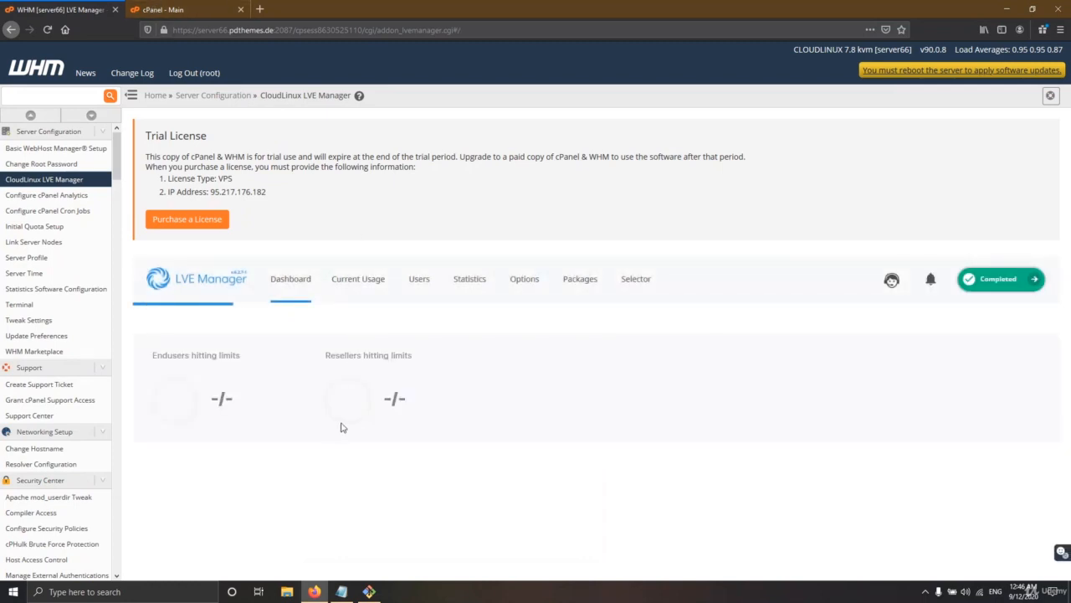
{"action": "scroll", "coordinate": [251, 430], "scroll_direction": "down", "scroll_amount": 3}
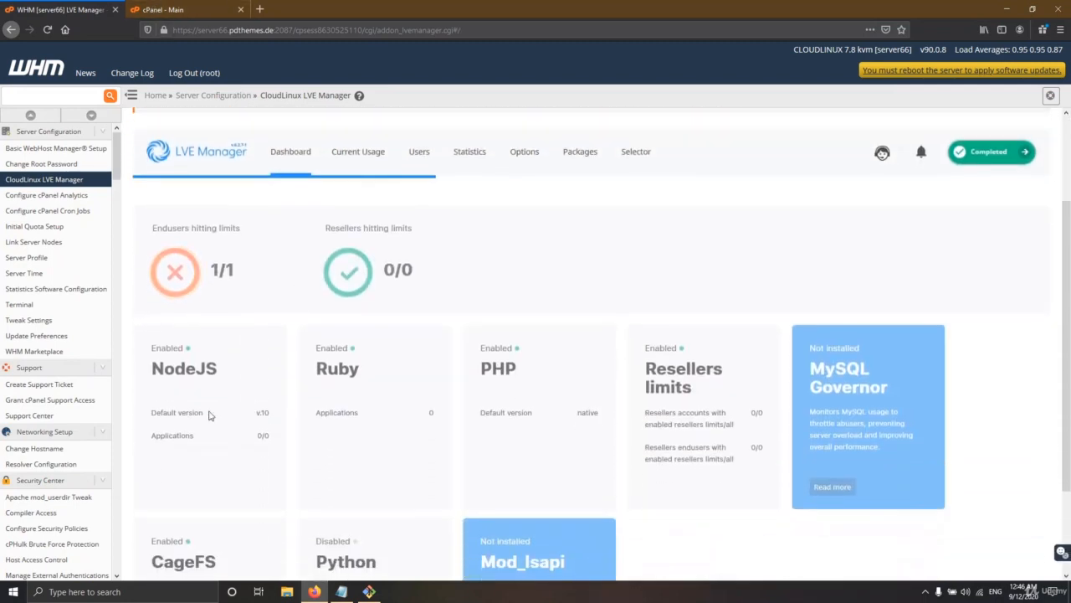
{"action": "left_click_drag", "start_coordinate": [221, 369], "coordinate": [170, 368]}
{"action": "left_click", "coordinate": [196, 377]}
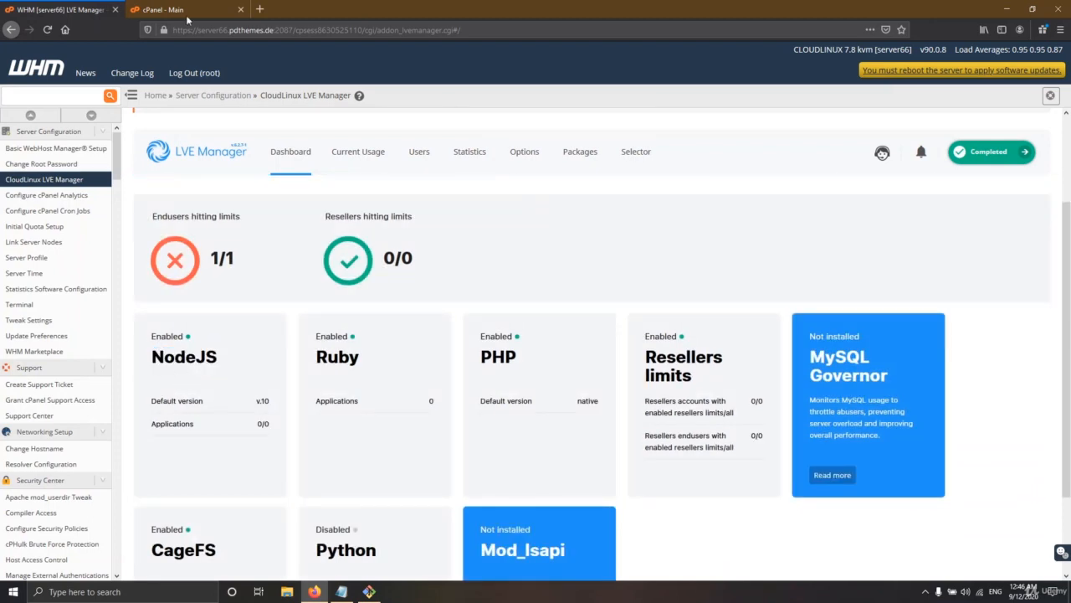
{"action": "key", "text": "ctrl+Tab"}
Step: In Select PHP Version, choose PHP 7.2 and set it as the current version
{"action": "left_click", "coordinate": [391, 266]}
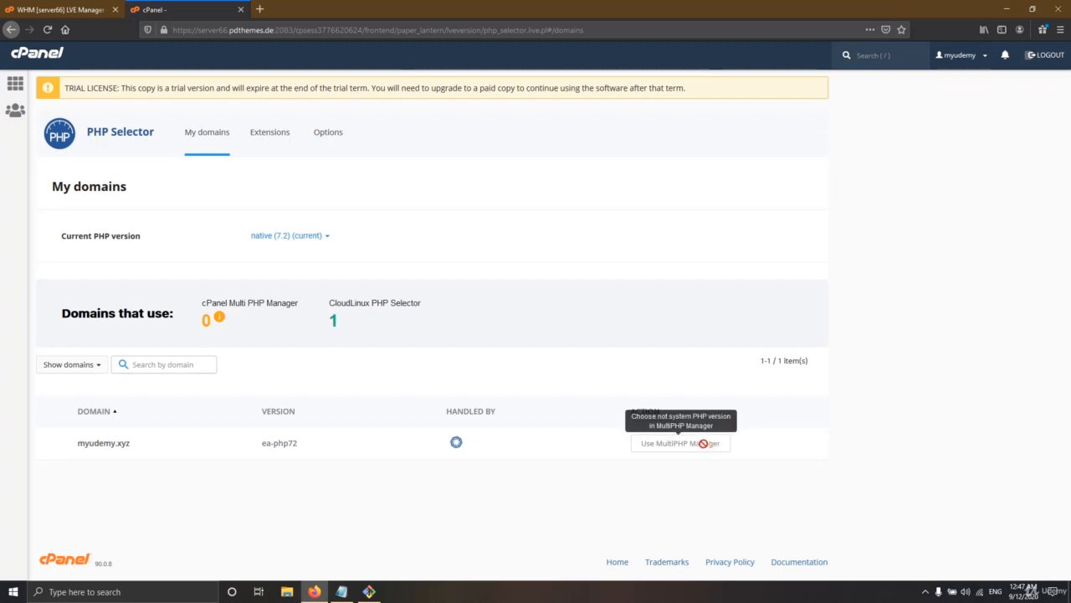
{"action": "left_click", "coordinate": [309, 234]}
{"action": "left_click", "coordinate": [312, 235]}
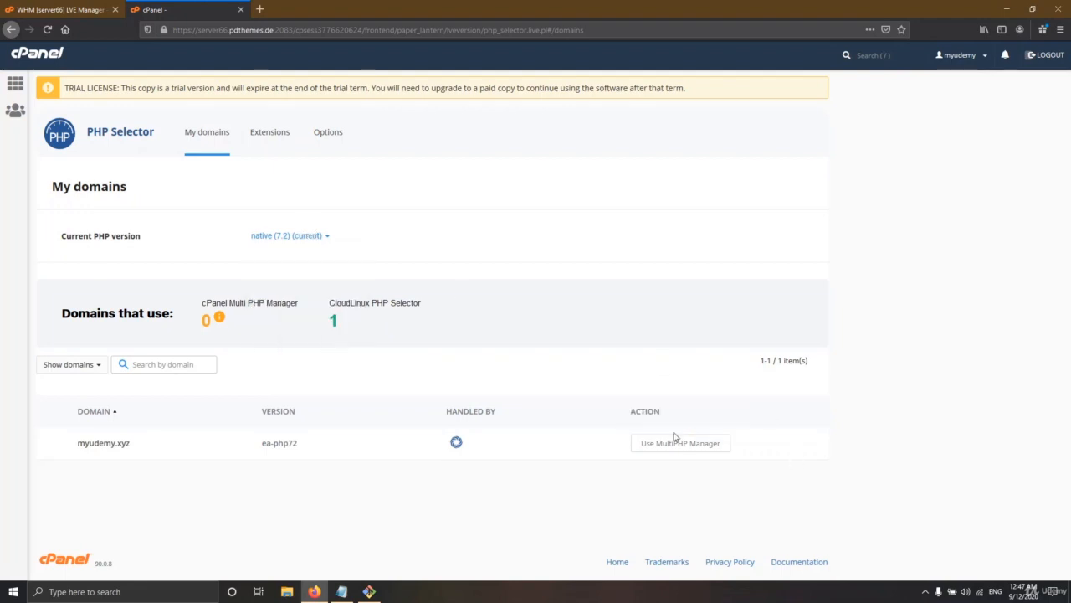
{"action": "left_click", "coordinate": [319, 238]}
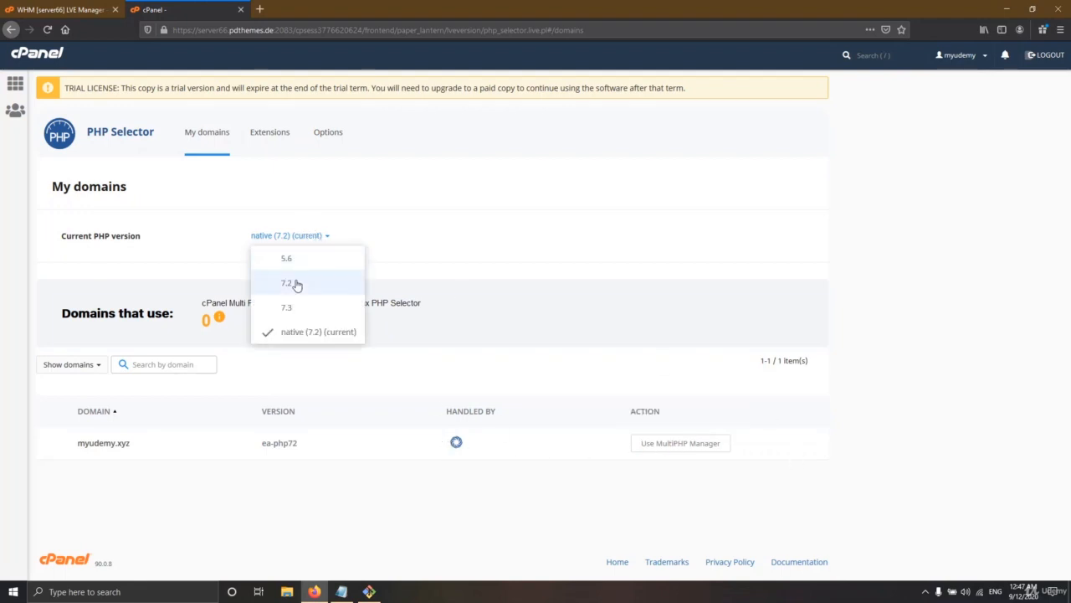
{"action": "left_click", "coordinate": [295, 283]}
{"action": "left_click", "coordinate": [303, 239]}
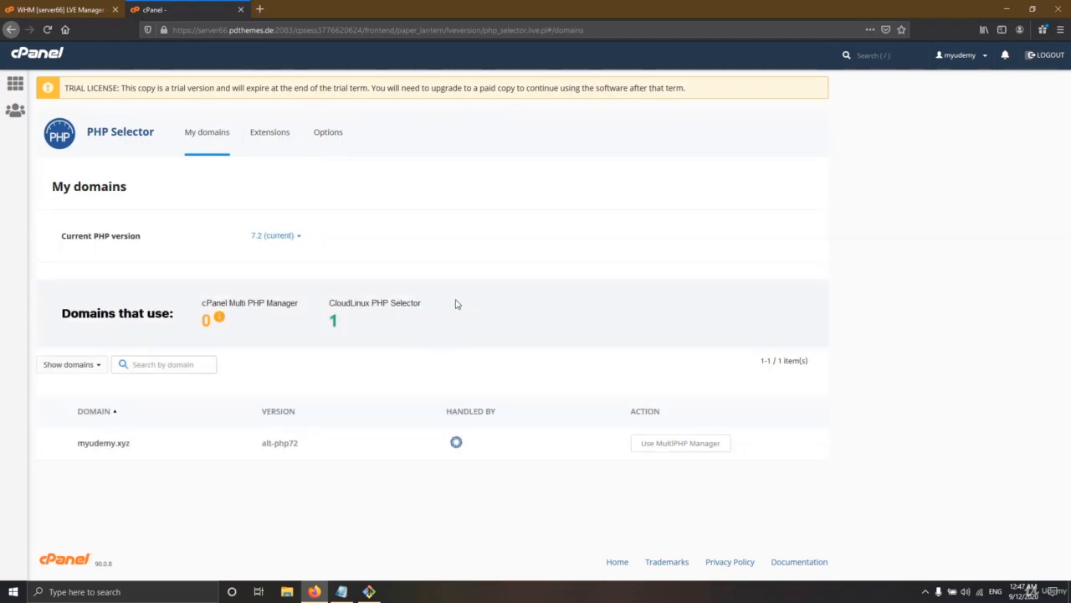
Step: Enable the pdo_dblib extension for PHP 7.2, then return to the domains overview and cPanel home
{"action": "left_click", "coordinate": [268, 145]}
{"action": "scroll", "coordinate": [508, 338], "scroll_direction": "down", "scroll_amount": 5}
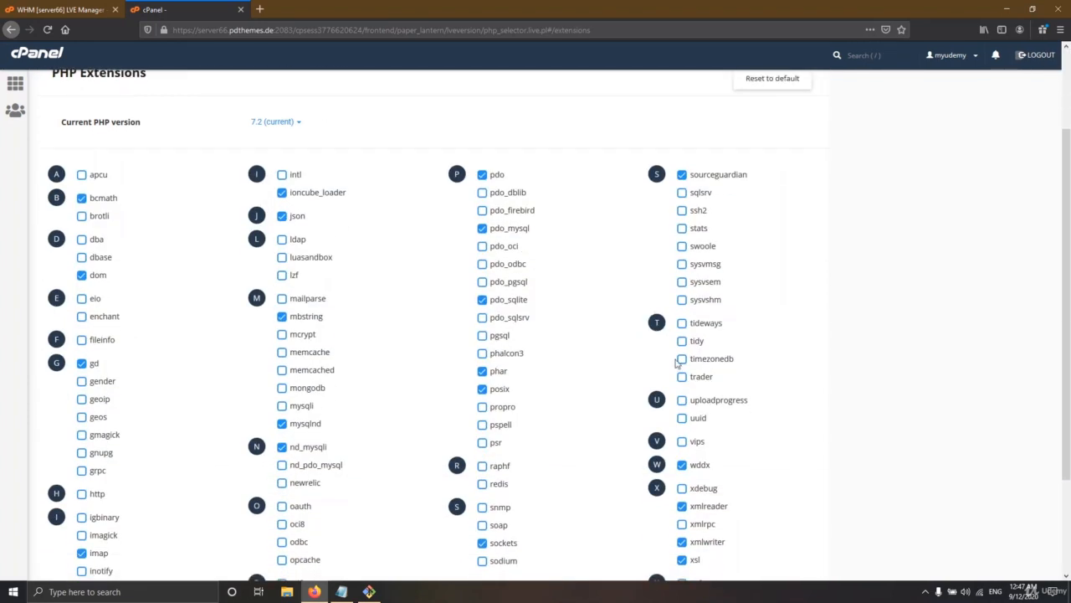
{"action": "scroll", "coordinate": [529, 396], "scroll_direction": "up", "scroll_amount": 10}
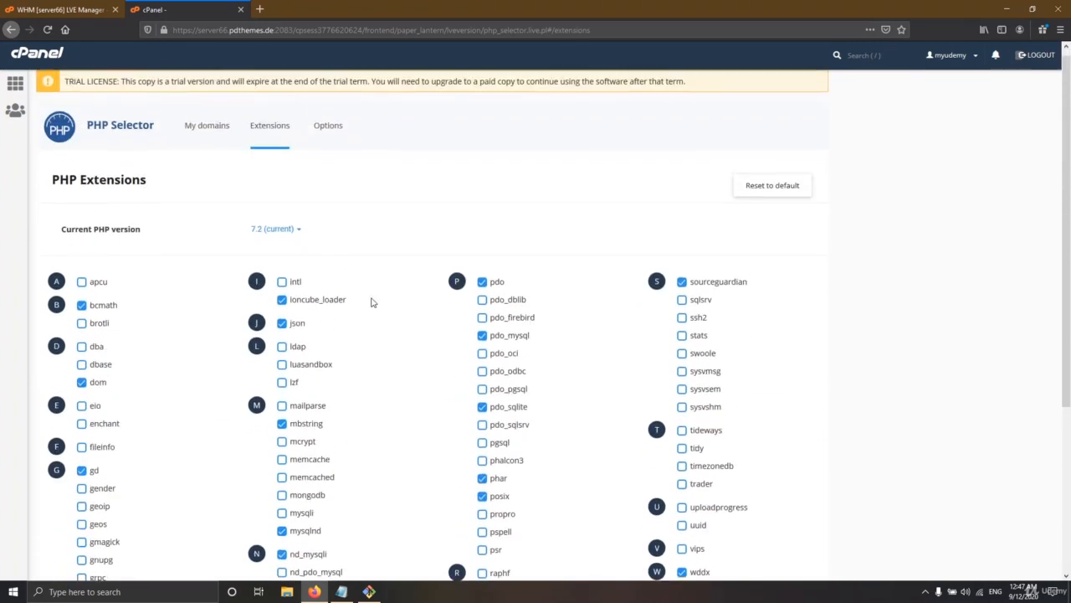
{"action": "left_click", "coordinate": [288, 235]}
{"action": "left_click", "coordinate": [293, 286]}
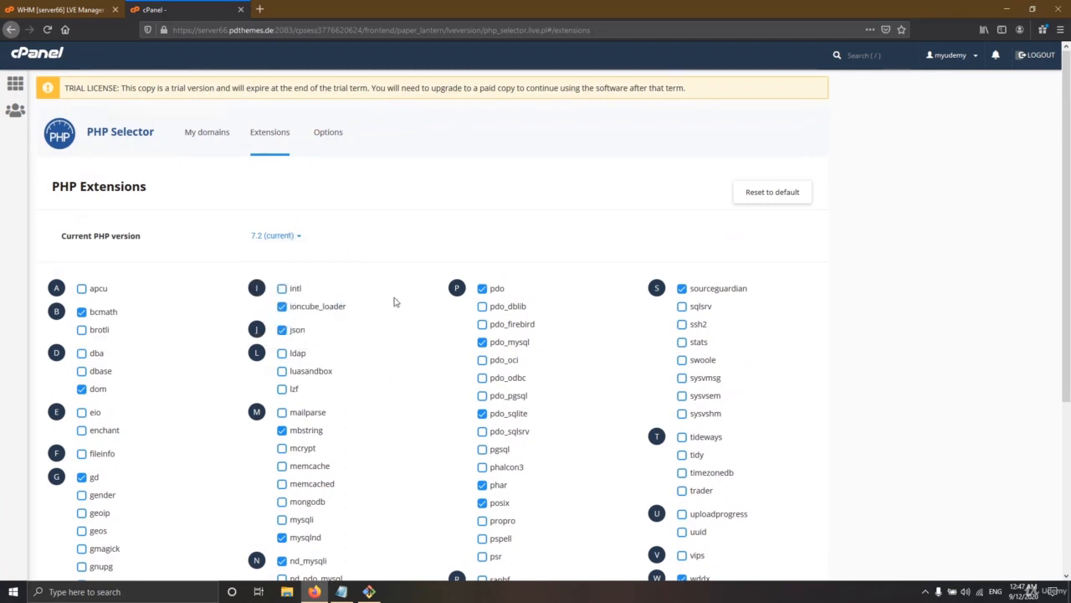
{"action": "left_click", "coordinate": [482, 307]}
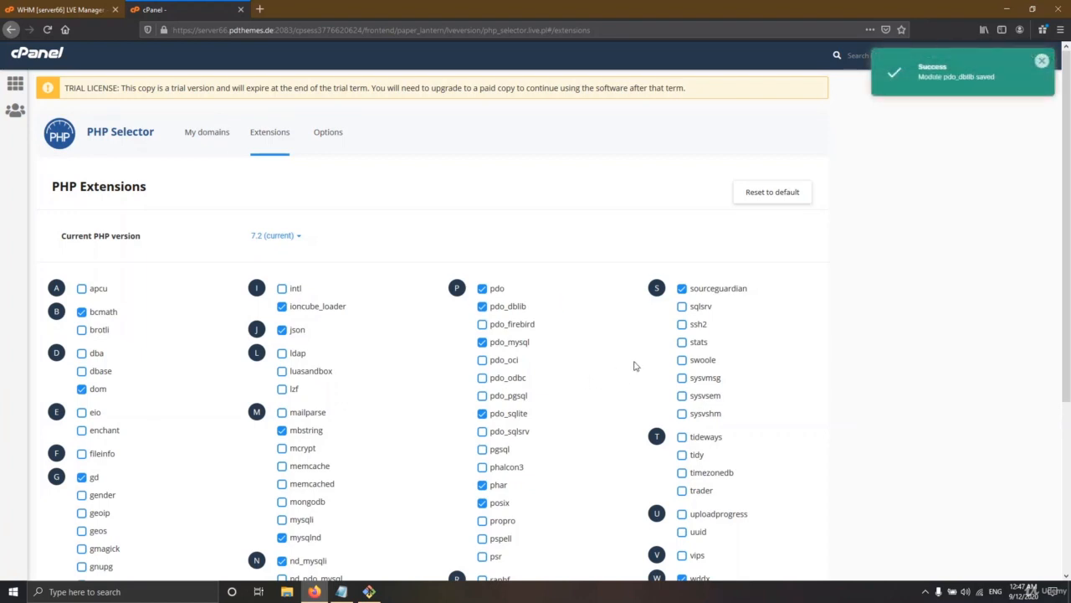
{"action": "left_click", "coordinate": [202, 148]}
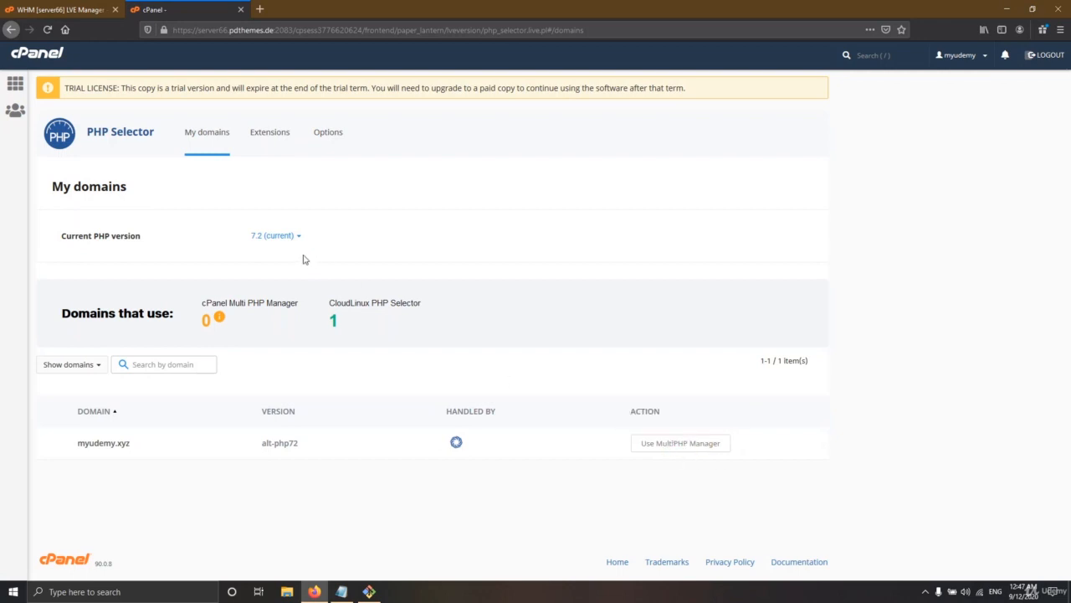
{"action": "left_click", "coordinate": [33, 55]}
Step: In MultiPHP Manager, apply PHP 7.2 (ea-php72) to the selected domain, then return home
{"action": "scroll", "coordinate": [394, 381], "scroll_direction": "down", "scroll_amount": 6}
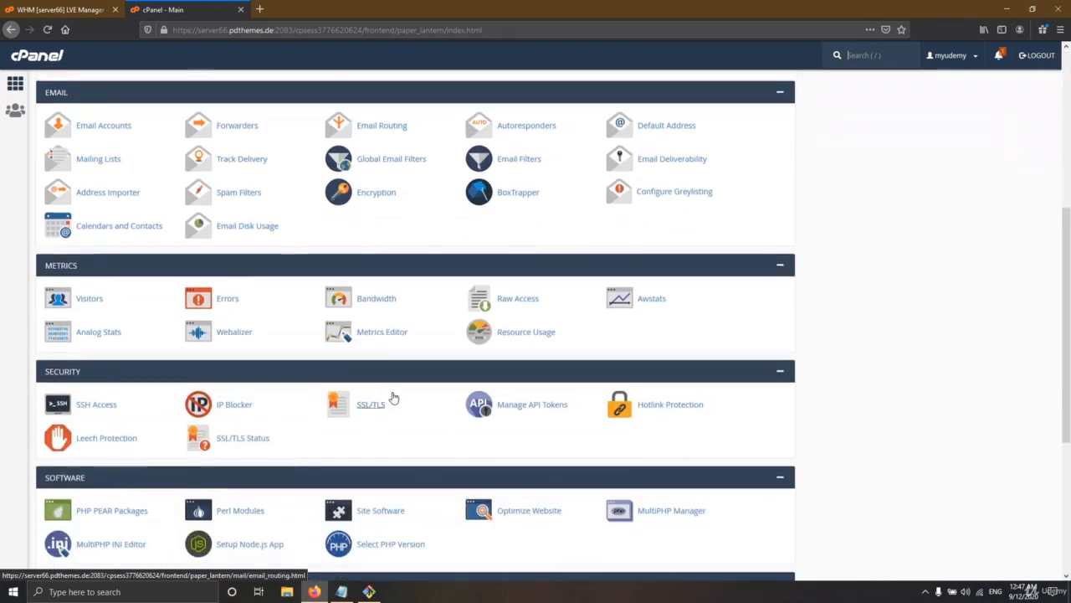
{"action": "left_click", "coordinate": [670, 286]}
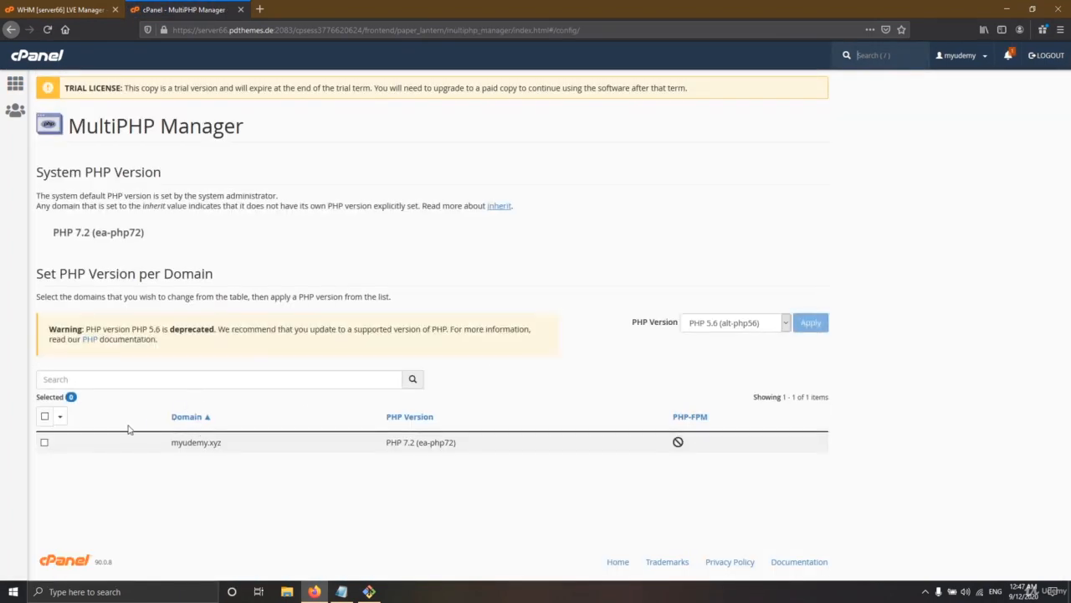
{"action": "left_click", "coordinate": [43, 441]}
{"action": "left_click", "coordinate": [732, 326]}
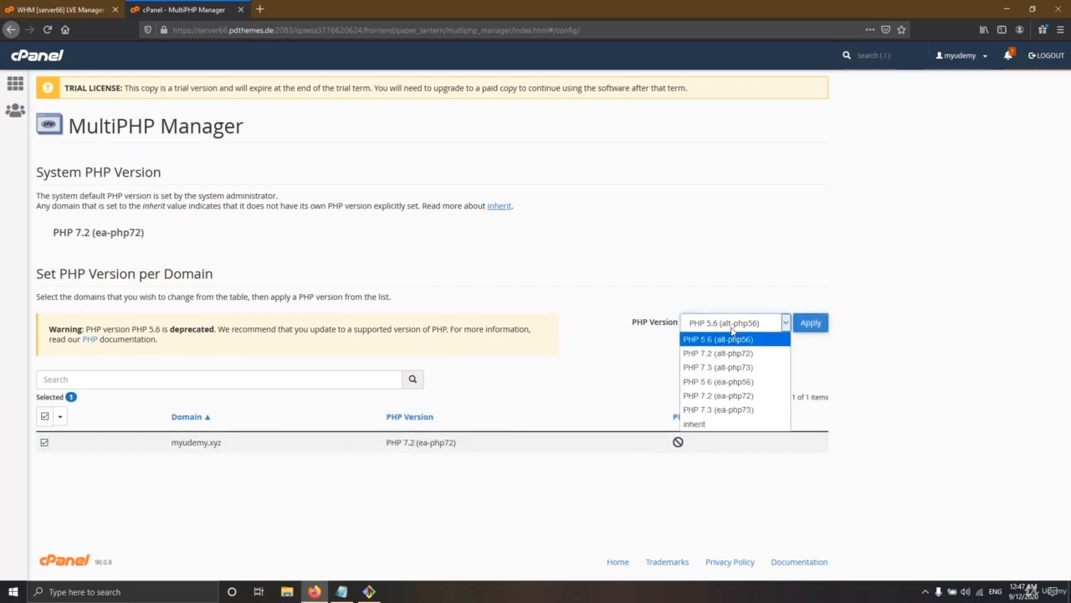
{"action": "left_click", "coordinate": [717, 396]}
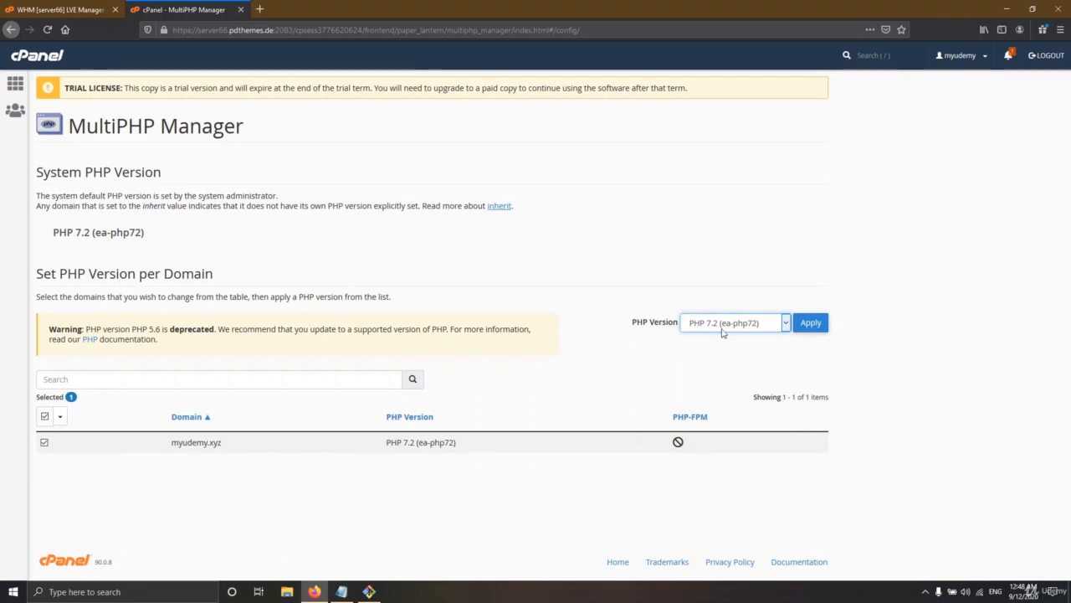
{"action": "left_click", "coordinate": [809, 326]}
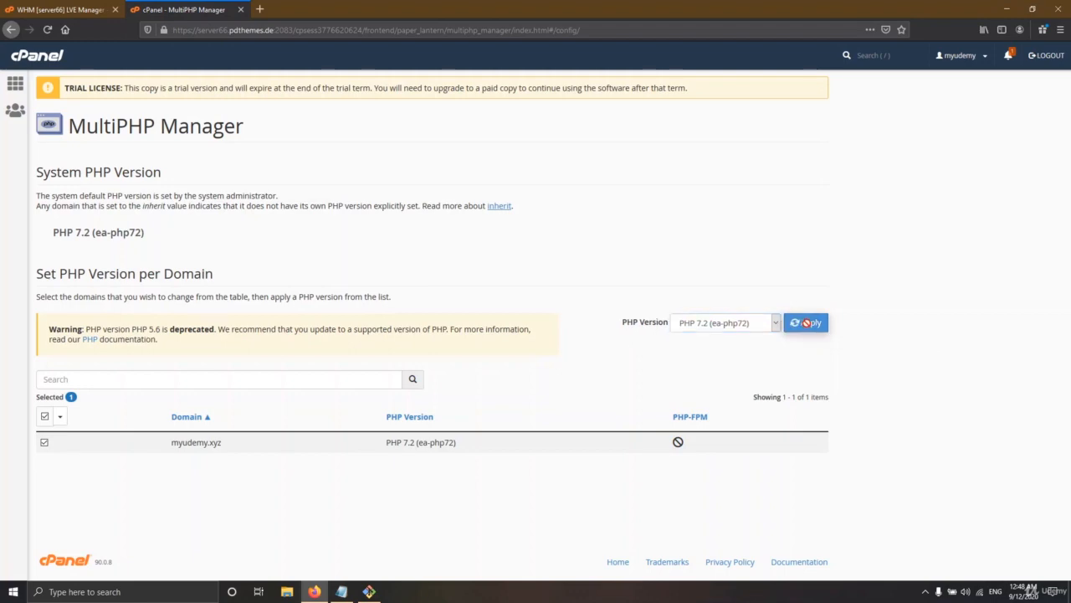
{"action": "left_click", "coordinate": [35, 55]}
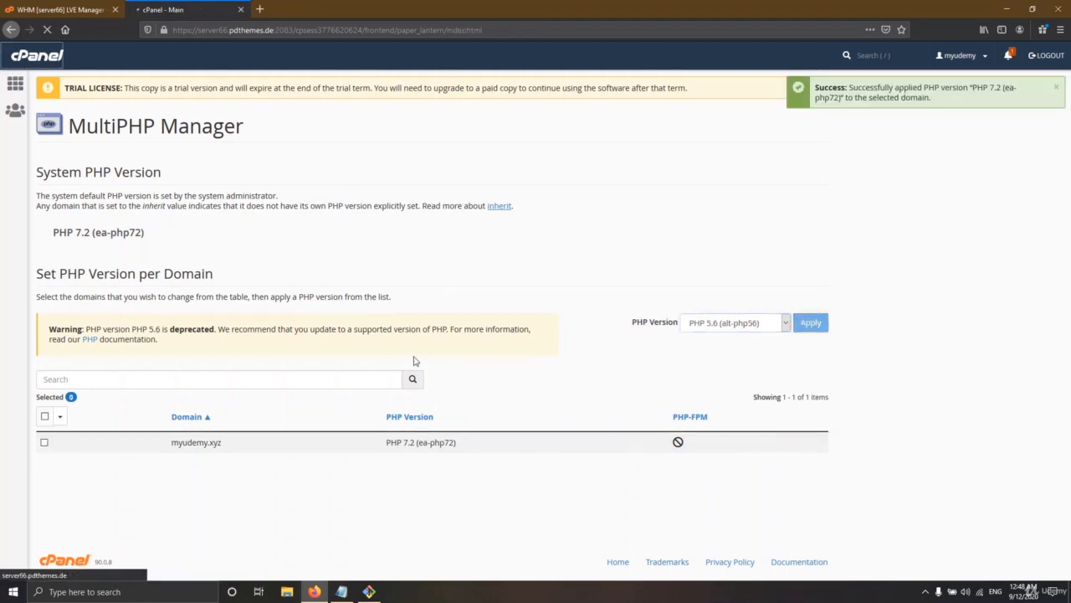
{"action": "scroll", "coordinate": [403, 379], "scroll_direction": "down", "scroll_amount": 8}
Step: Check that the domain still runs alt-php72 under CloudLinux PHP Selector, then go to WHM's LVE Manager
{"action": "left_click", "coordinate": [369, 265]}
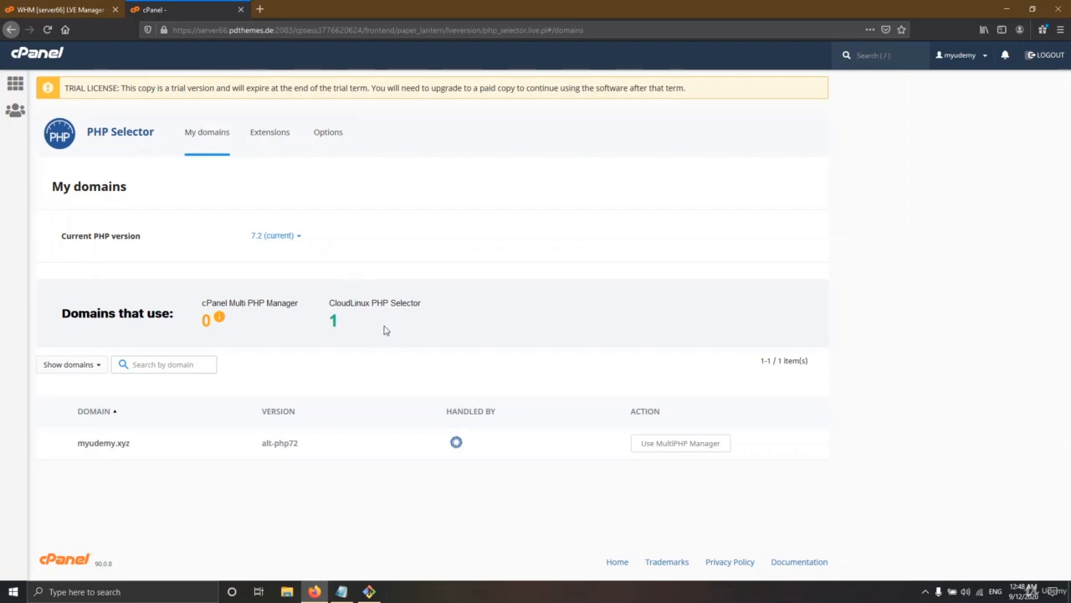
{"action": "double_click", "coordinate": [334, 320]}
{"action": "left_click", "coordinate": [442, 338]}
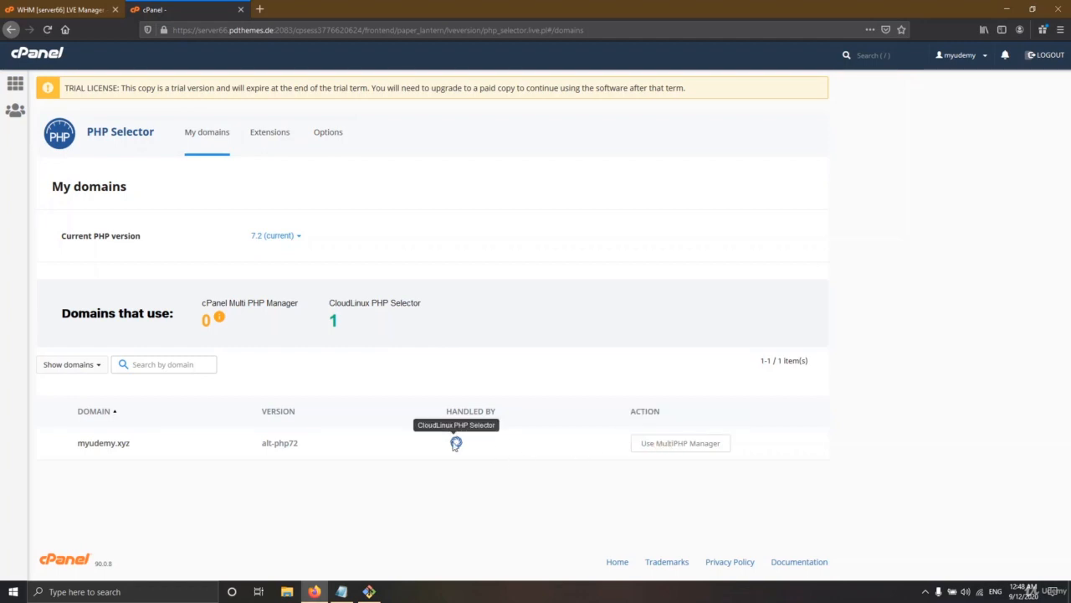
{"action": "left_click", "coordinate": [58, 9]}
{"action": "scroll", "coordinate": [893, 138], "scroll_direction": "up", "scroll_amount": 3}
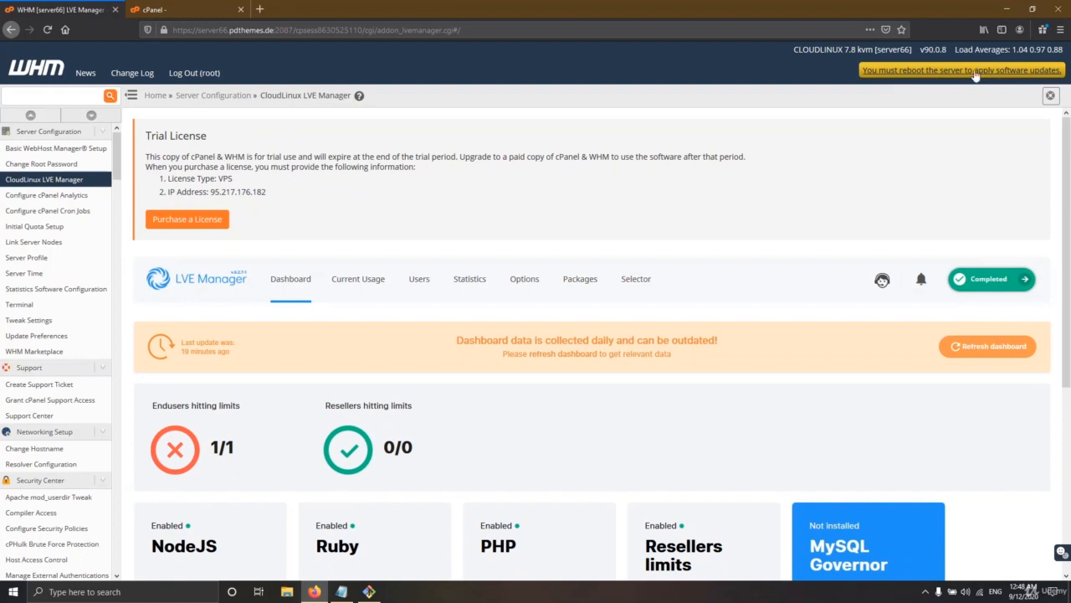
Step: Return to the cPanel home page in its tab, then close that tab, leaving LVE Manager open
{"action": "left_click", "coordinate": [165, 6]}
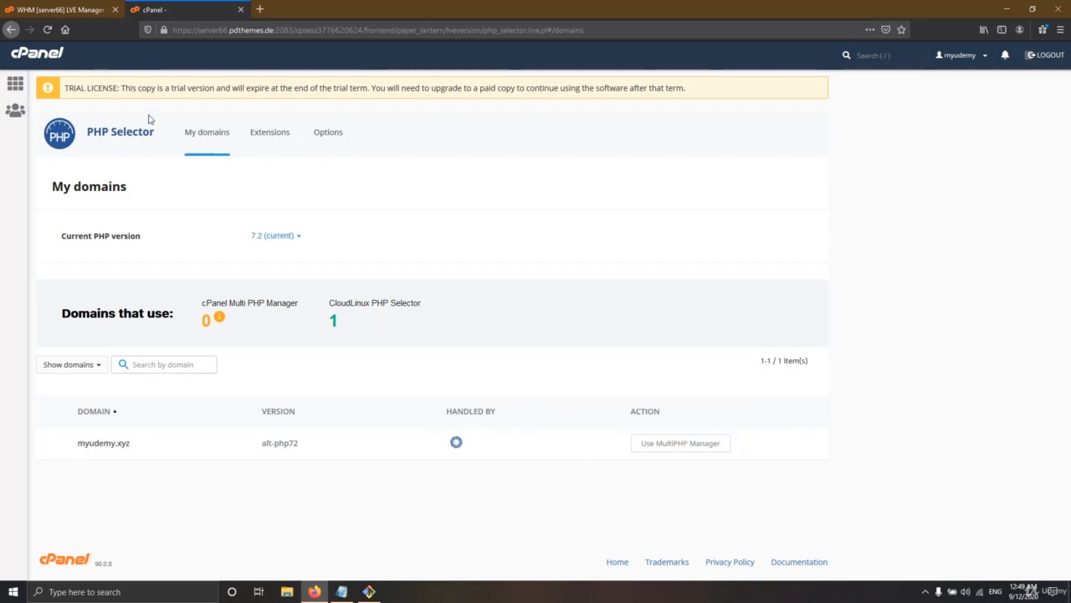
{"action": "left_click", "coordinate": [40, 57]}
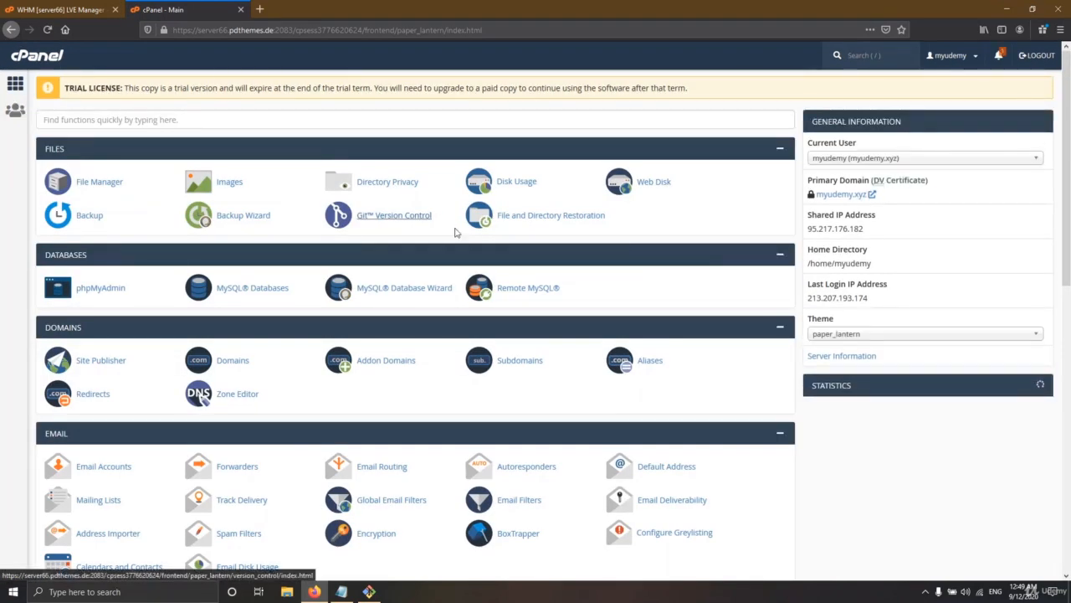
{"action": "middle_click", "coordinate": [173, 10]}
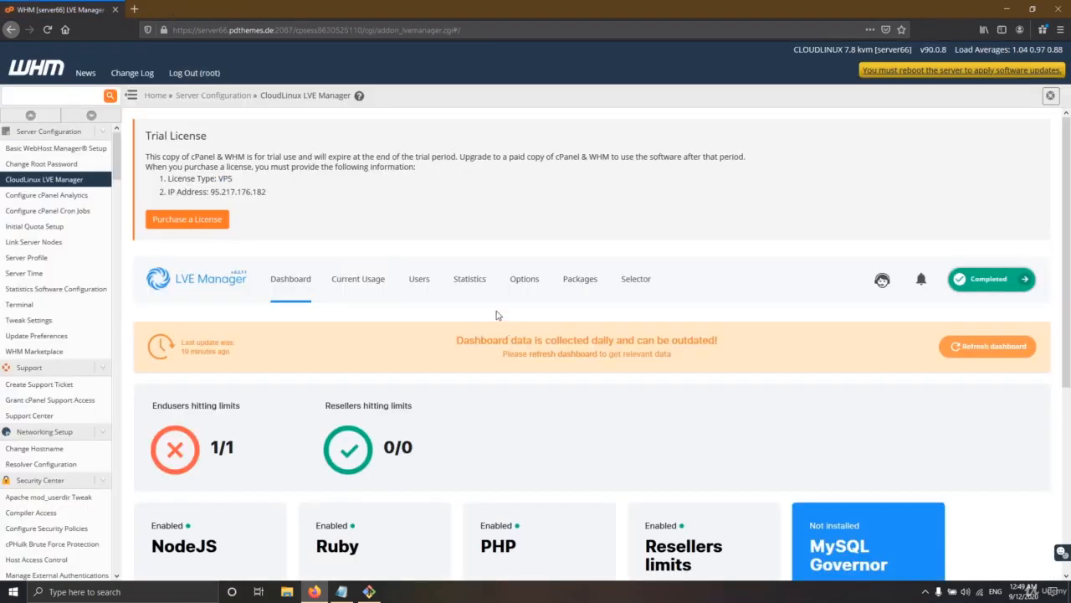
{"action": "scroll", "coordinate": [494, 316], "scroll_direction": "down", "scroll_amount": 3}
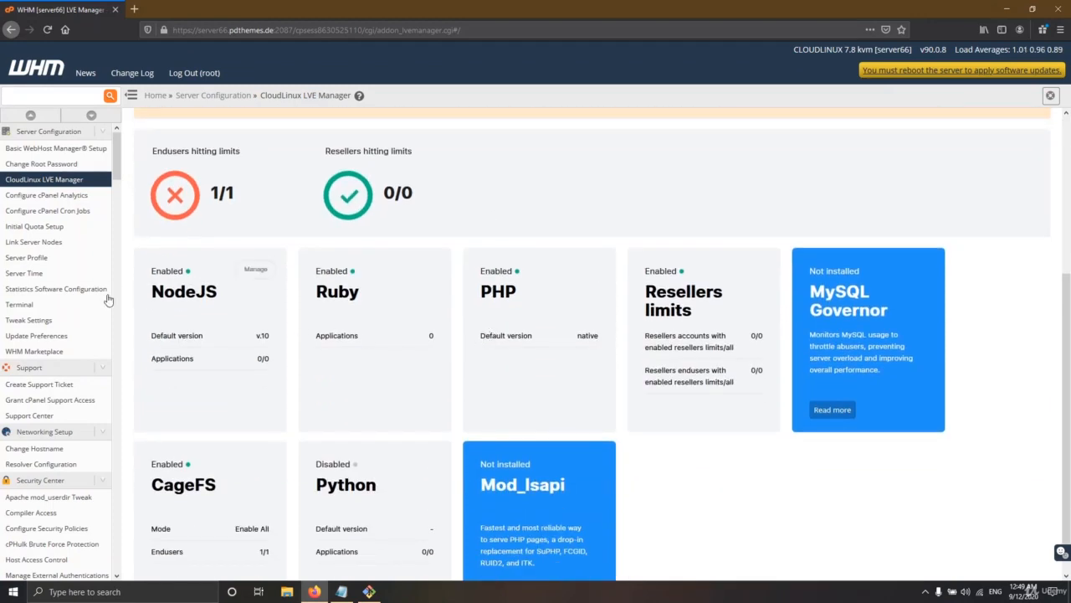
Step: Go to the WHM home page with the Manage Your Accounts and Manage Your Server tools
{"action": "left_click", "coordinate": [54, 75]}
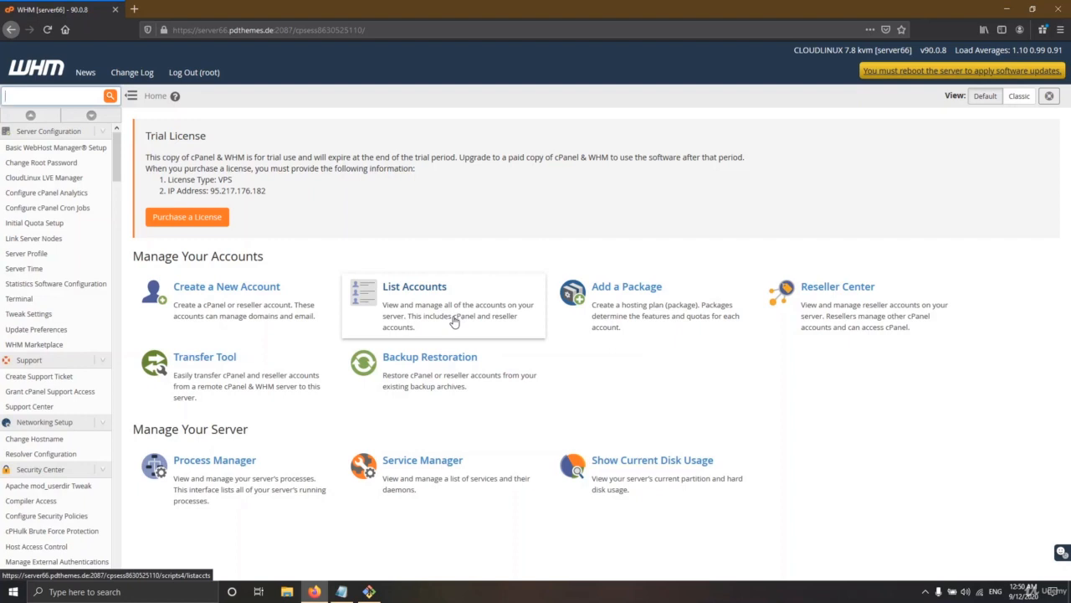
{"action": "left_click", "coordinate": [924, 592]}
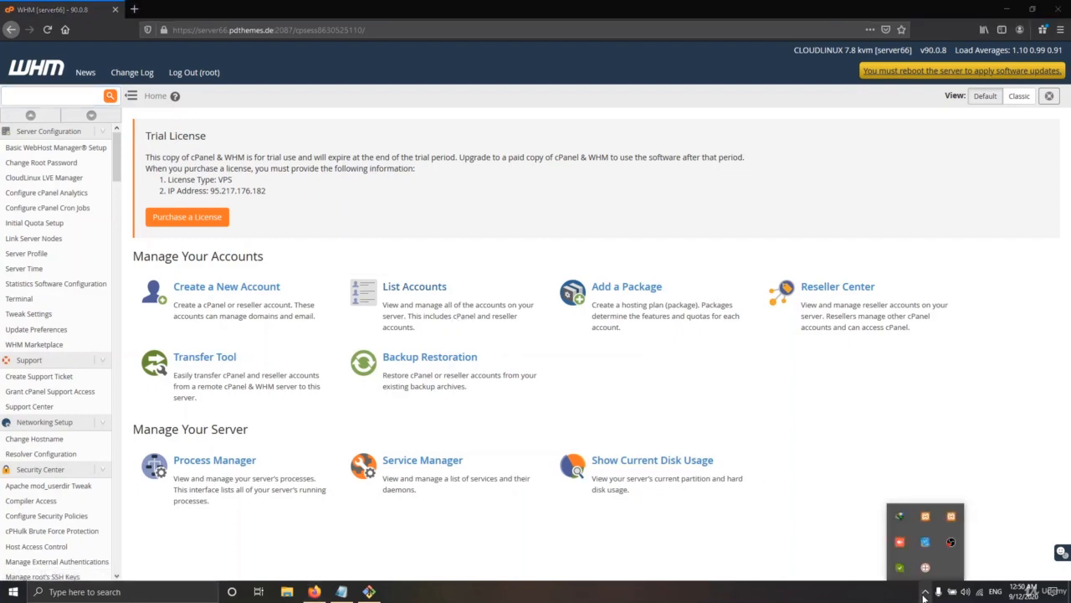